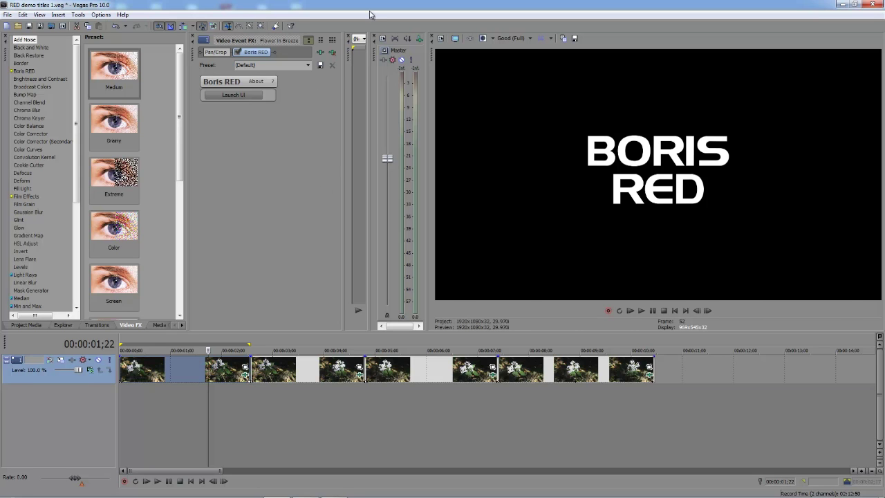
- Undo the existing title effect, and apply Boris RED to the first timeline event with its interface launched
key("ctrl+z")
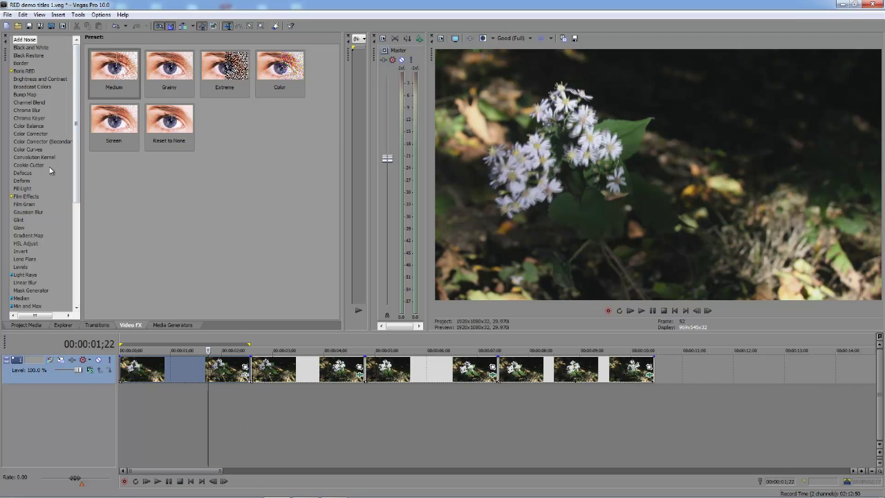
left_click_drag(26, 72, 177, 367)
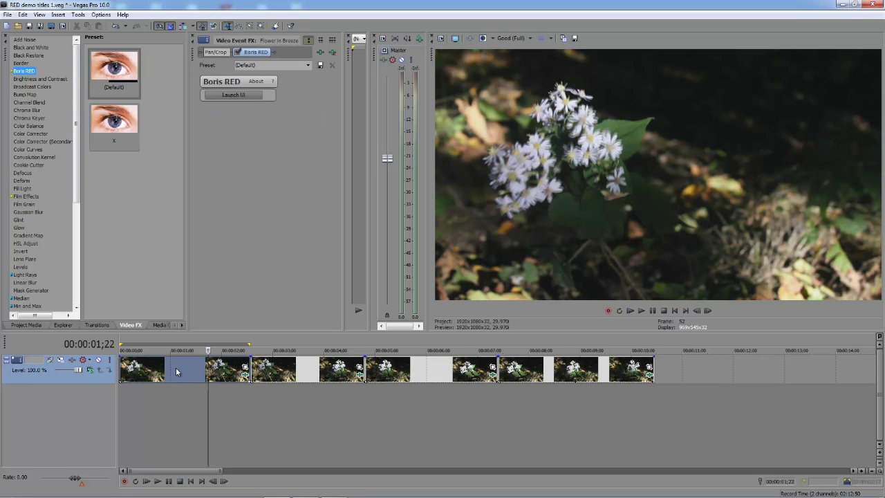
left_click(238, 96)
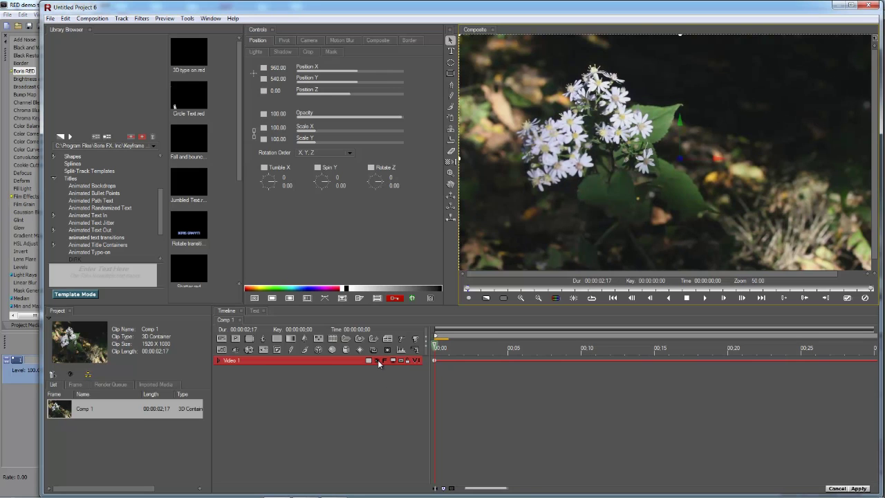
- Hide the Video 1 track and add a text track reading "SMOKEY TITLES" on two lines
left_click(373, 376)
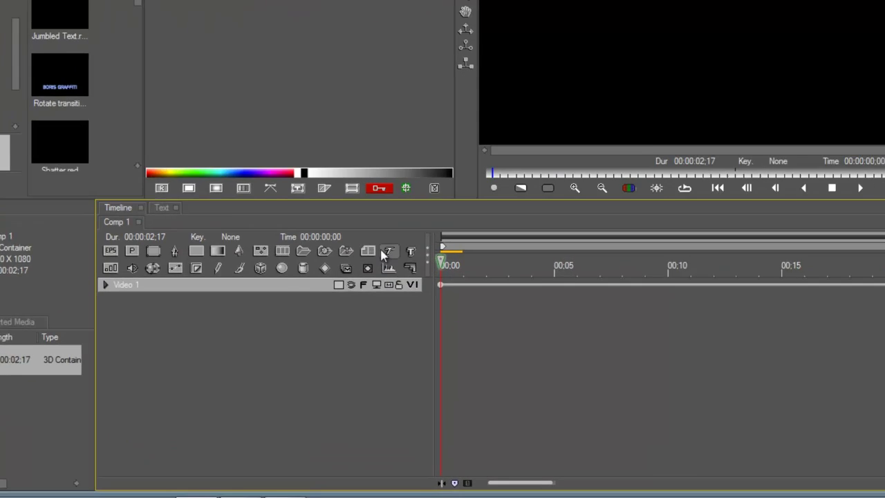
left_click(388, 260)
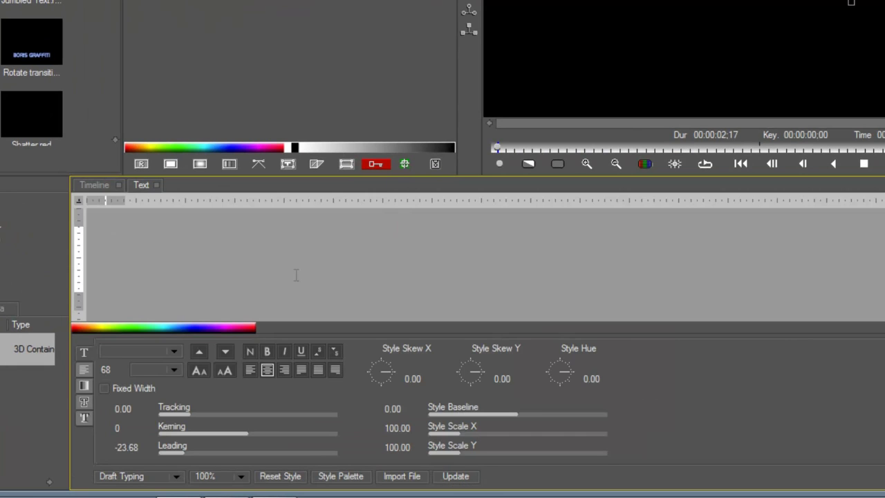
left_click(213, 265)
type("SMOKEY")
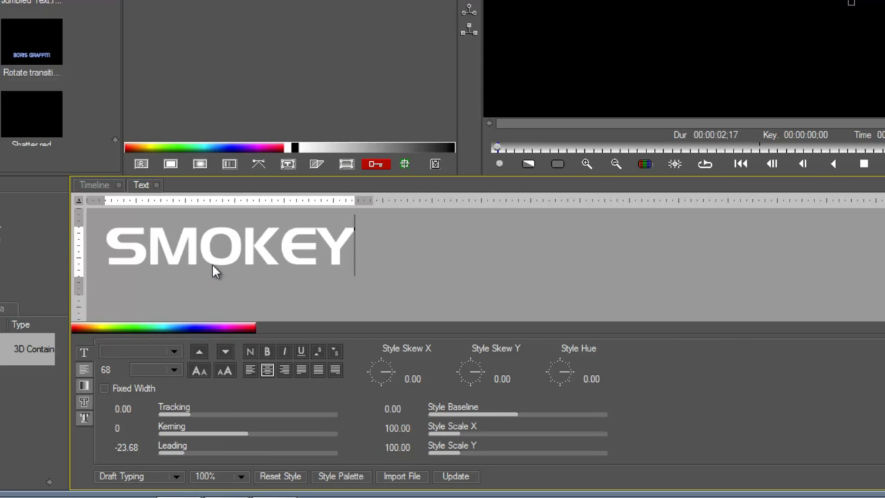
key("Return")
type("TITLES")
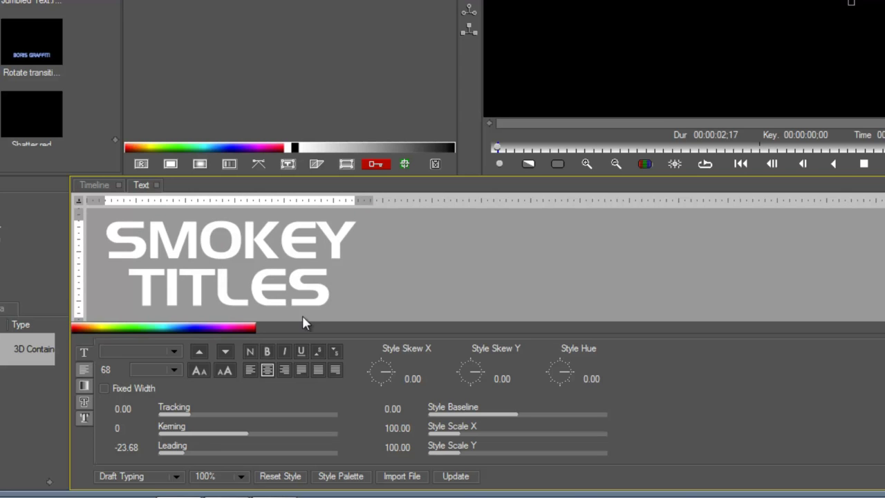
left_click(454, 477)
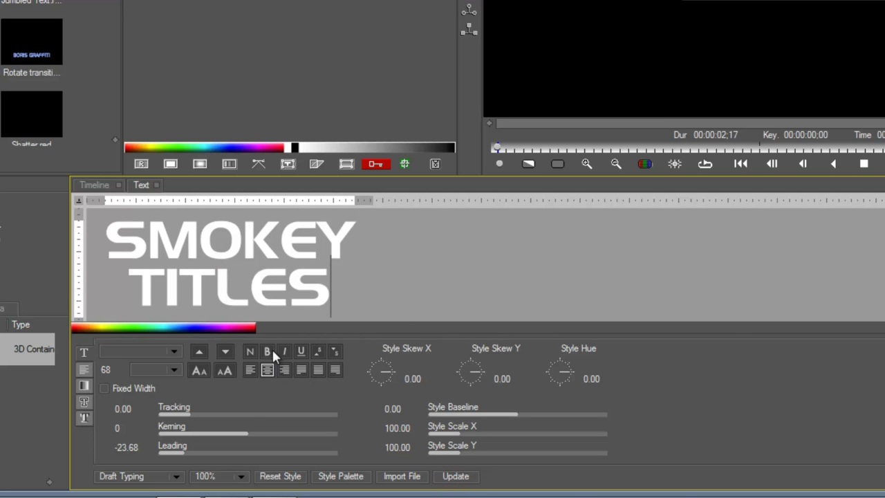
- Examine the title text's font, wrap, fill, edge and shadow options
left_click_drag(364, 288, 105, 231)
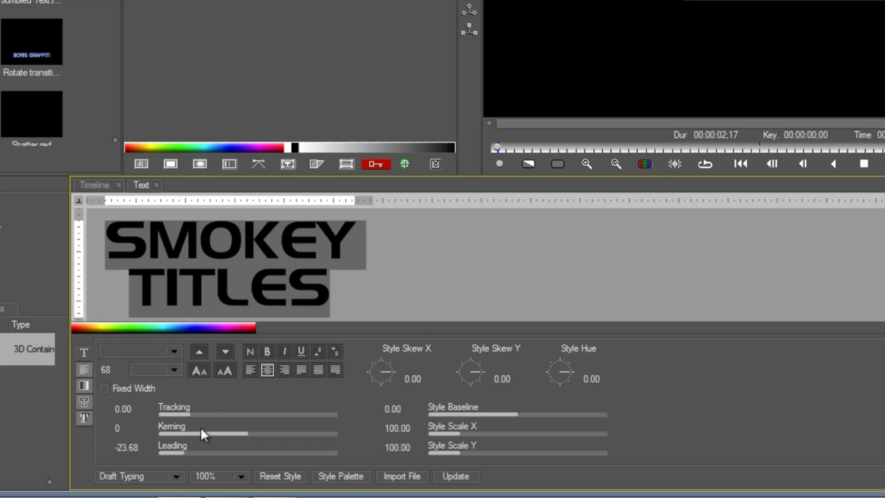
left_click(174, 351)
left_click(399, 292)
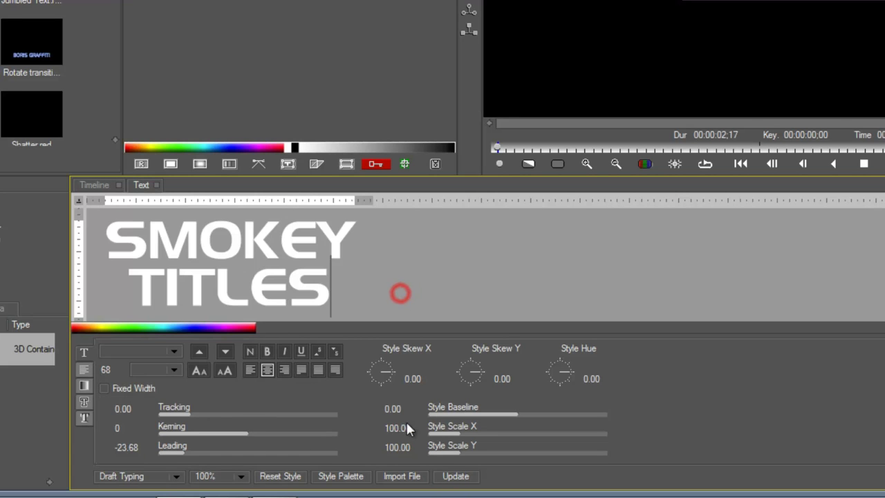
left_click(79, 366)
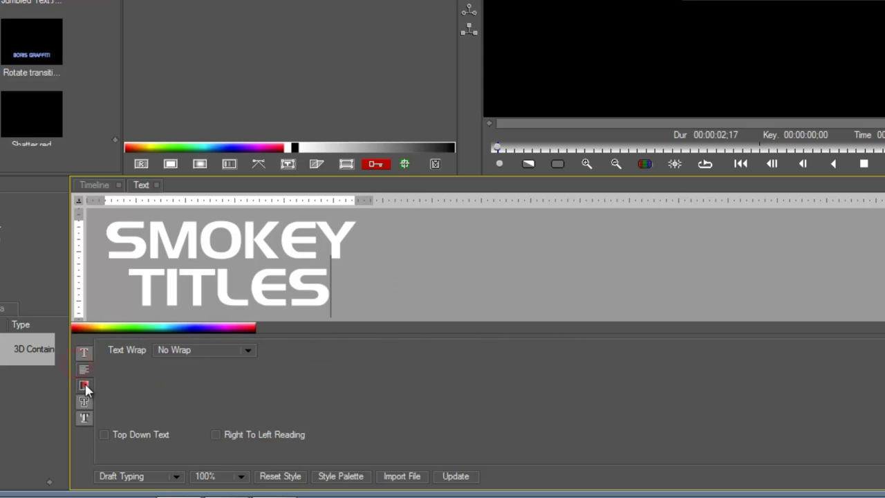
left_click(84, 385)
left_click(83, 401)
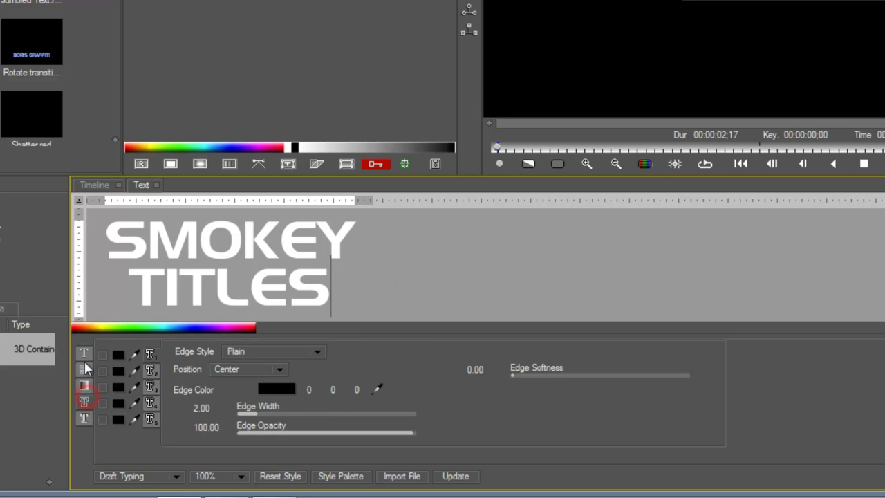
left_click(84, 417)
left_click(84, 353)
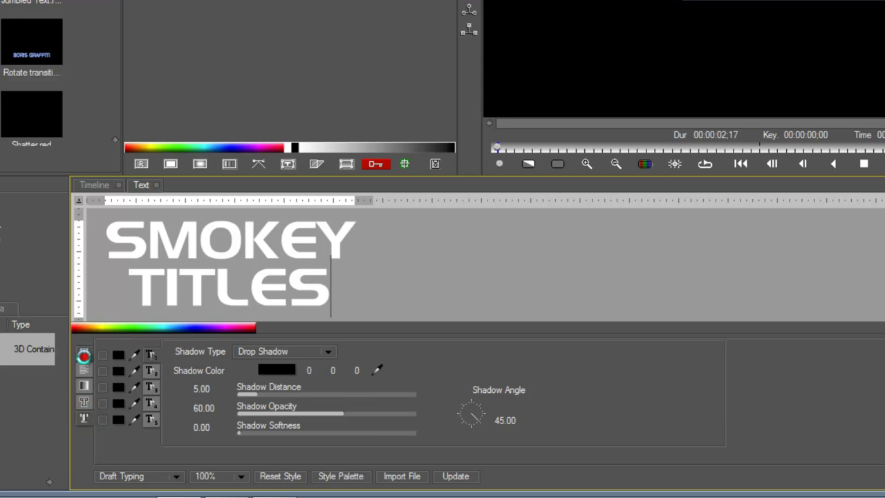
left_click(352, 297)
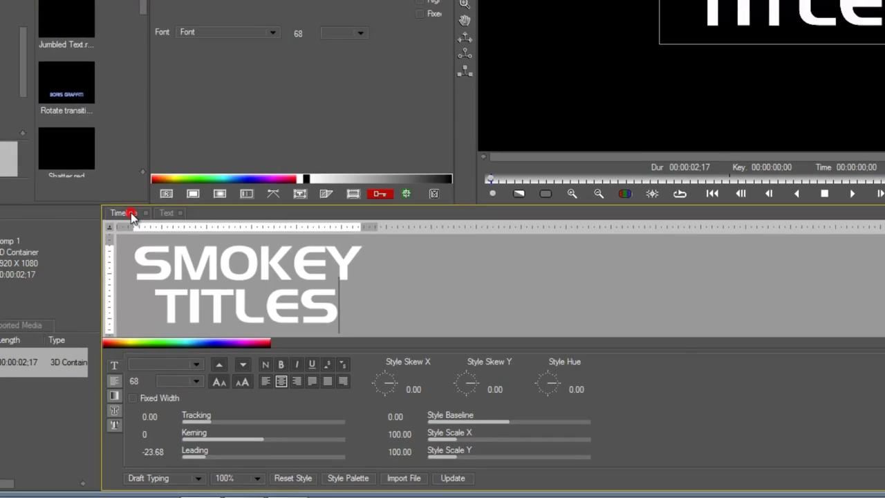
- Return to the timeline and apply the BCC Gaussian Blur filter from Color and Blurs to the SMOKEY TITLES track
left_click(94, 184)
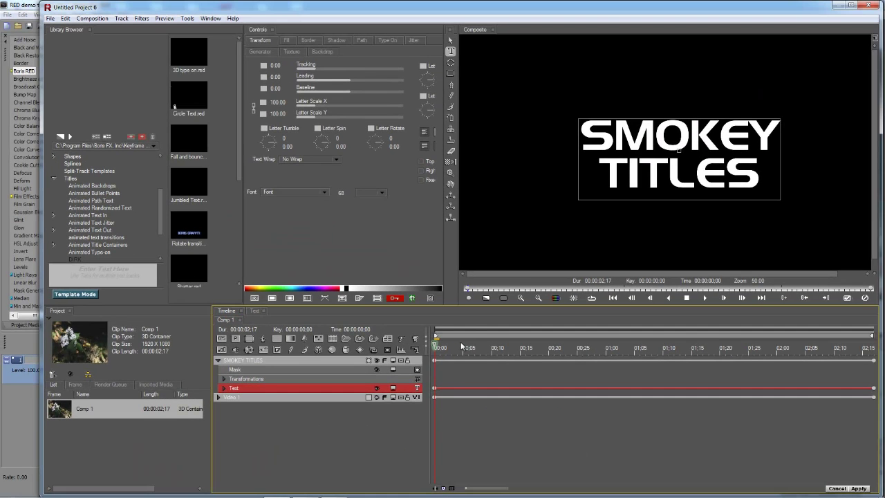
left_click_drag(525, 345, 435, 345)
left_click(291, 360)
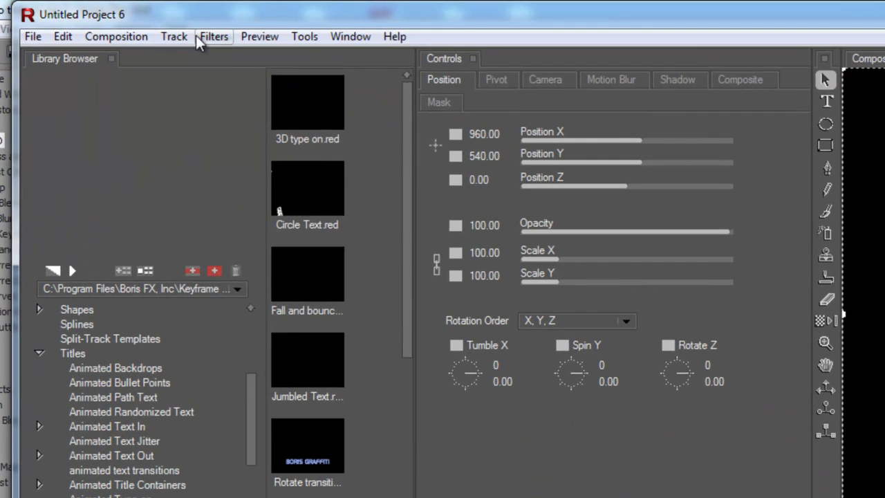
left_click(141, 19)
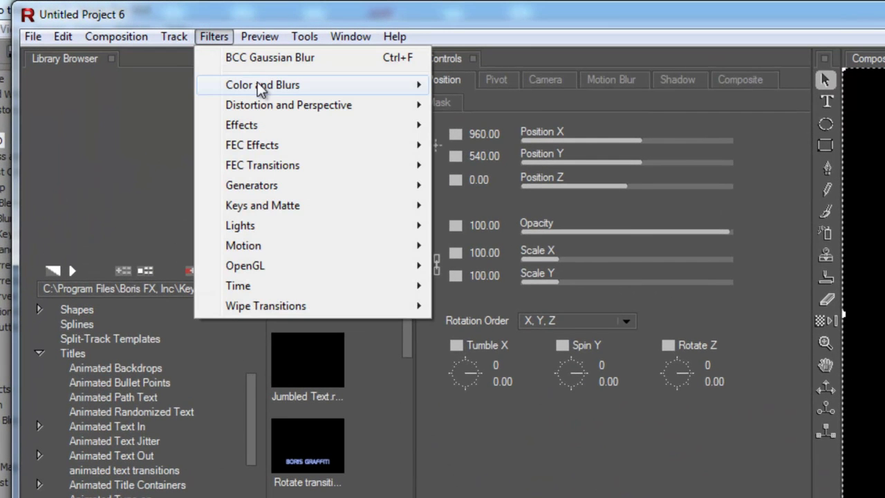
mouse_move(262, 87)
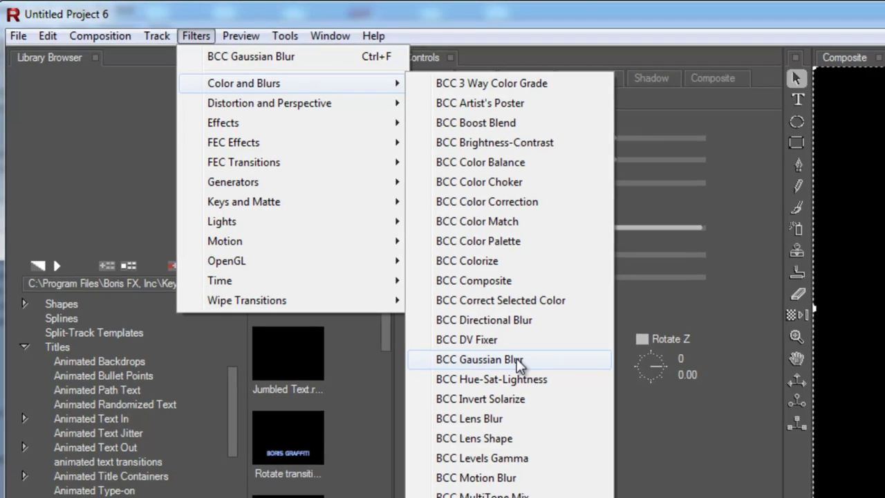
left_click(541, 366)
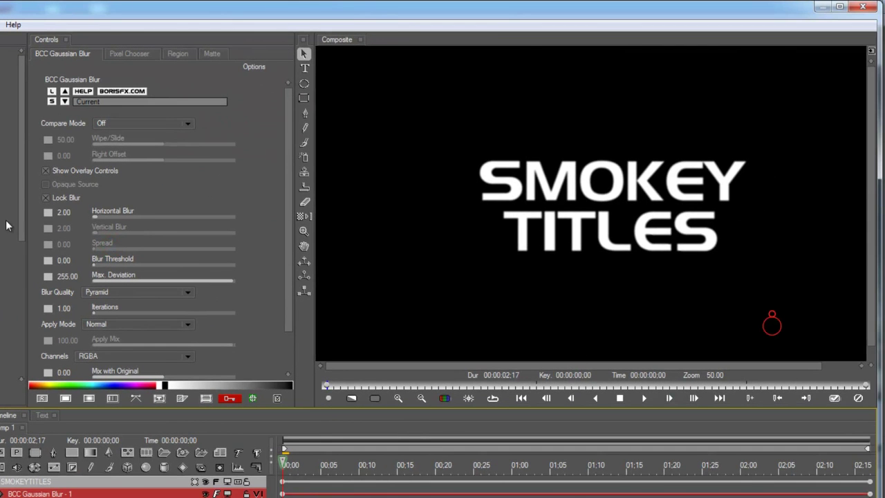
- Turn off Lock Blur and set the Horizontal Blur to 362 at the first frame
left_click(47, 197)
left_click_drag(124, 216, 317, 221)
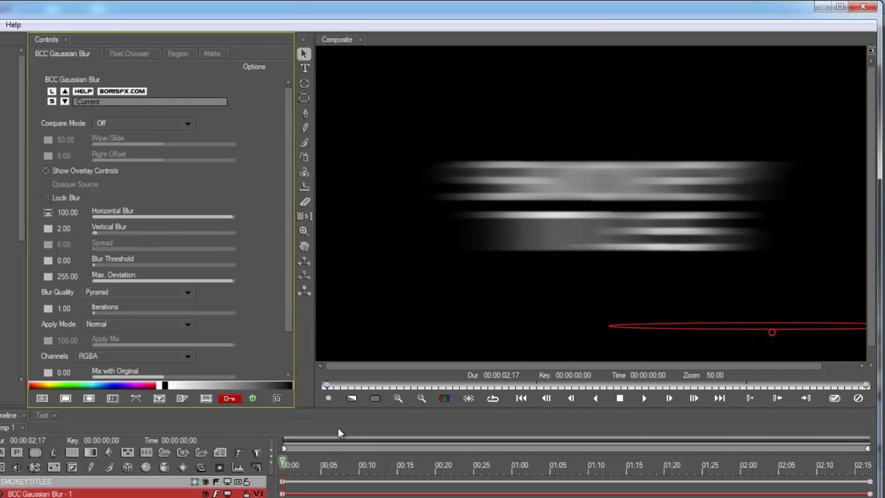
mouse_move(299, 470)
left_mouse_down()
mouse_move(869, 463)
mouse_move(283, 463)
left_mouse_up()
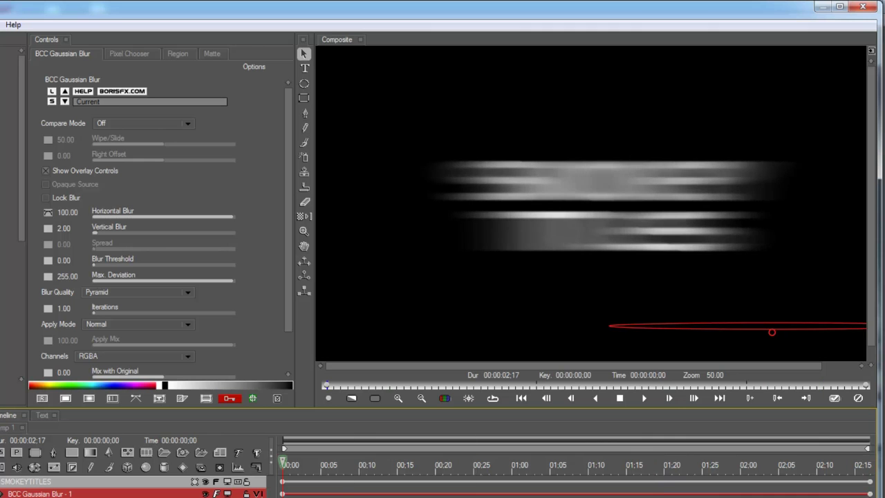
left_click(231, 400)
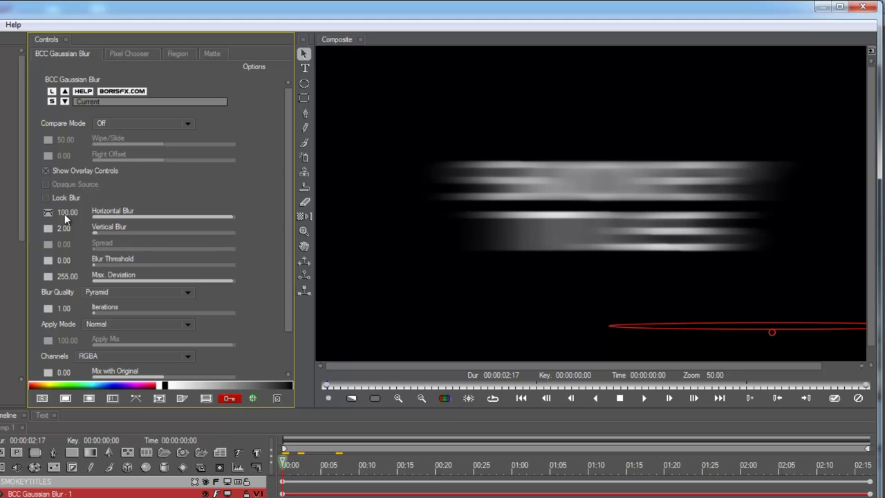
left_click_drag(66, 212, 211, 228)
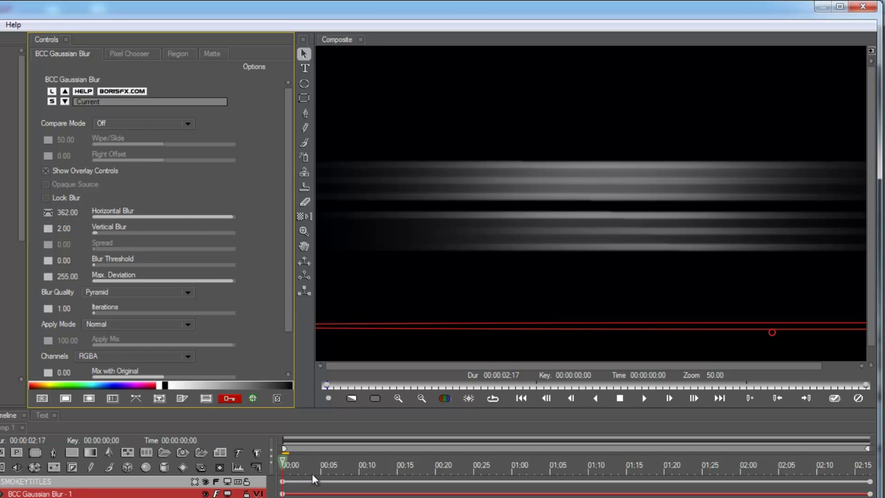
- Set the Horizontal Blur to 0 at 00:00:00;18
key("space")
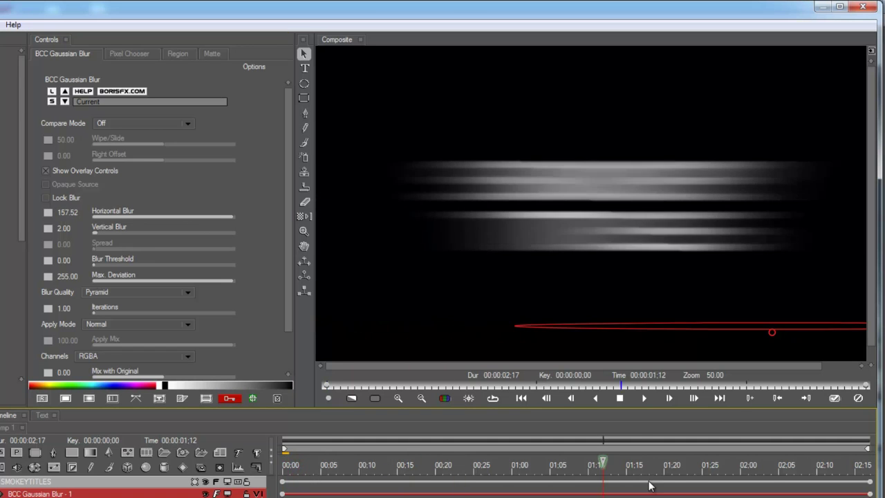
mouse_move(637, 492)
left_mouse_down()
mouse_move(284, 492)
mouse_move(421, 494)
left_mouse_up()
left_click_drag(128, 215, 31, 220)
- Add an Accelerate keyframe for the Horizontal Blur at 00:00:02;01 and set the blur to 369 at 00:00:02;17
left_click_drag(672, 472, 751, 474)
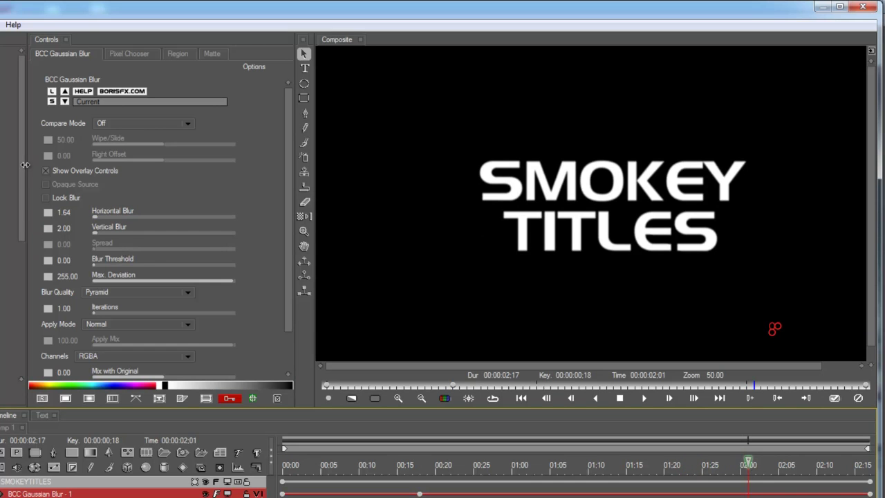
right_click(53, 213)
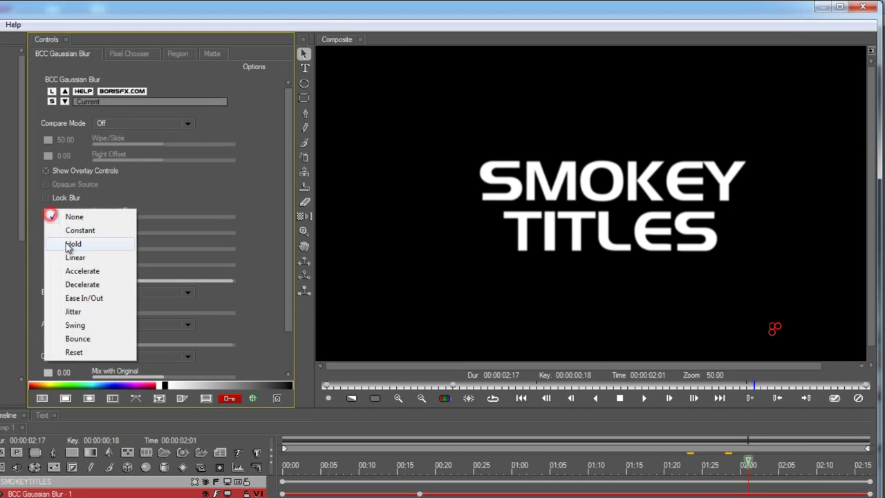
left_click(107, 270)
left_click_drag(761, 470, 872, 464)
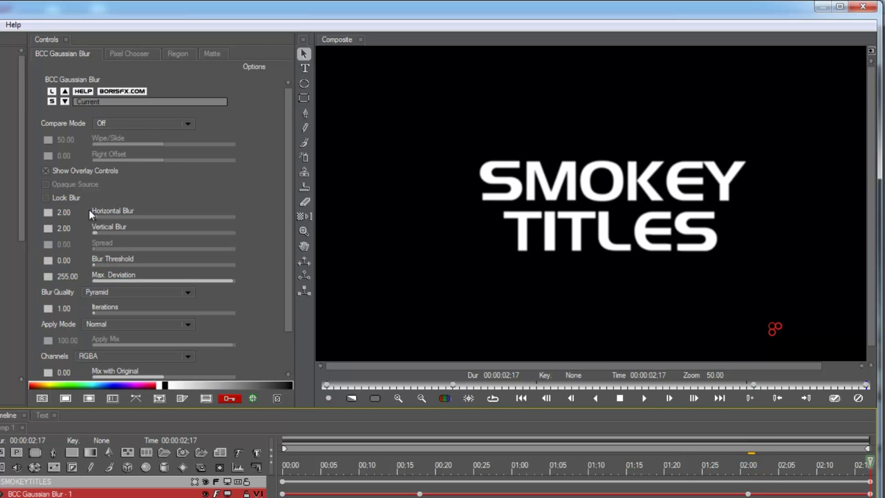
left_click_drag(69, 216, 292, 226)
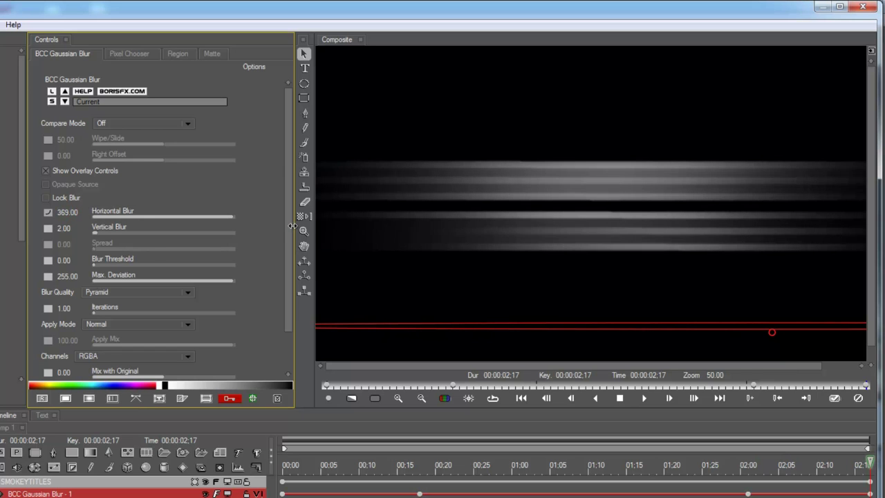
- Scrub the blur animation back to the first frame and display the Gaussian Blur's keyframes as a graph
left_click_drag(861, 472, 469, 497)
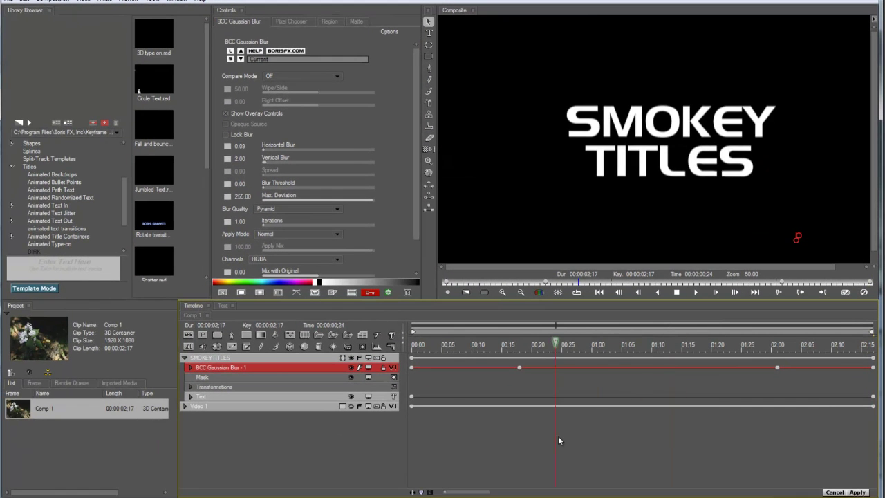
left_click_drag(558, 439, 226, 377)
left_click(377, 346)
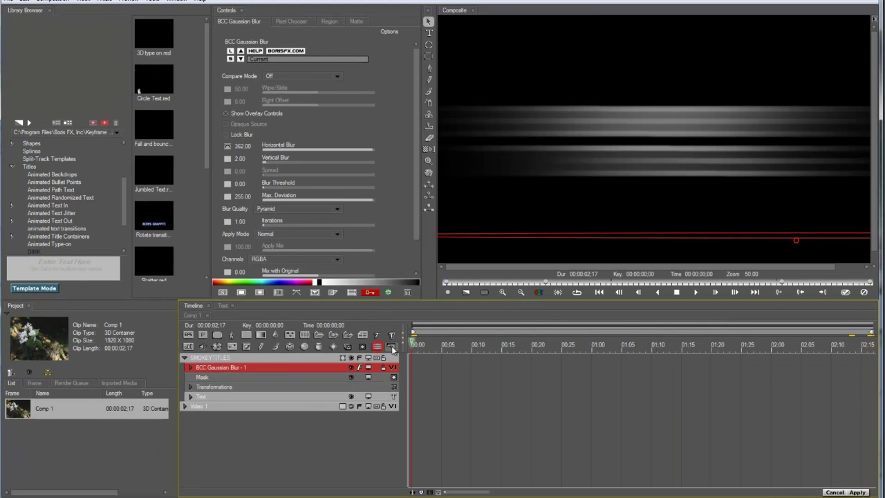
left_click(364, 358)
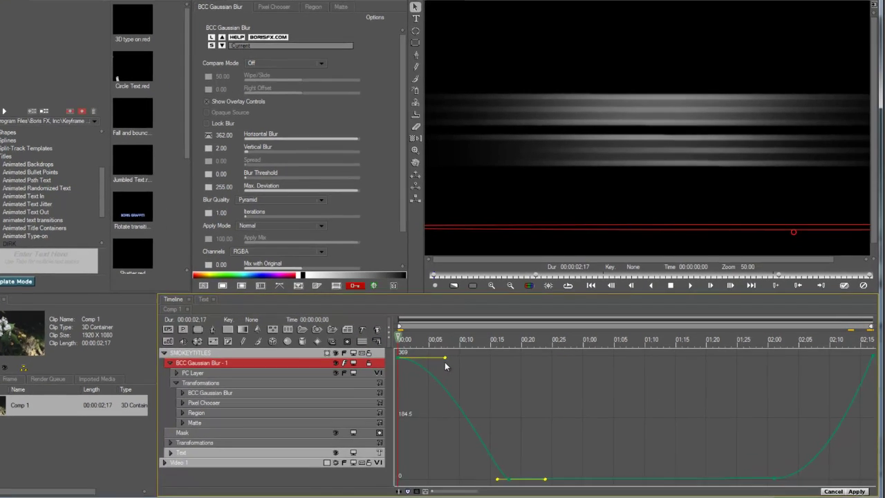
- Steepen the start of the Horizontal Blur curve by lowering the first keyframe's handle to about 184.5, and preview the animation
key("space")
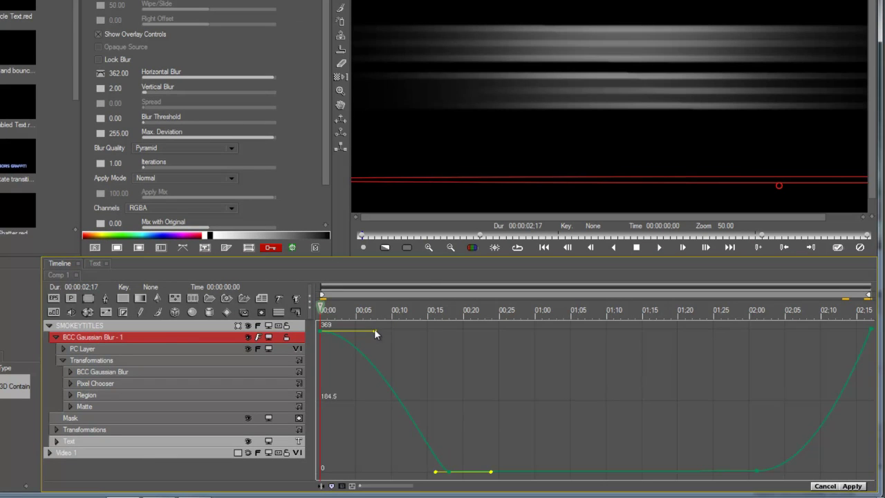
left_click_drag(374, 332, 323, 402)
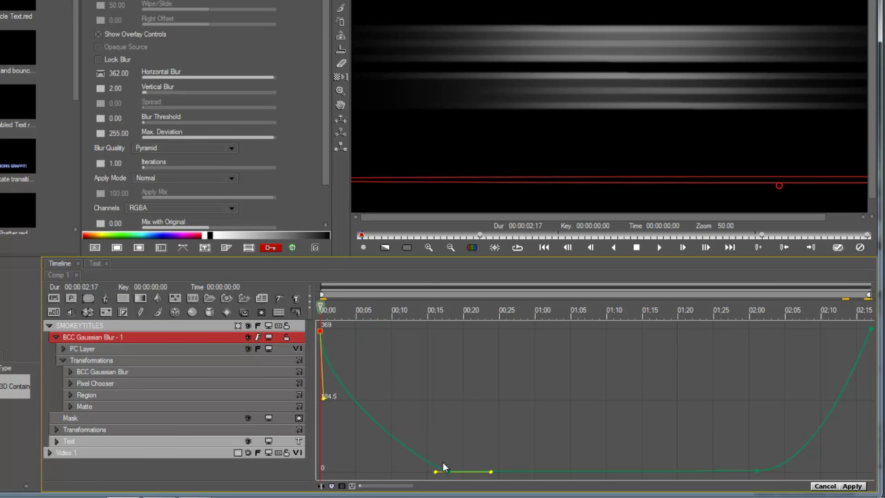
key("space")
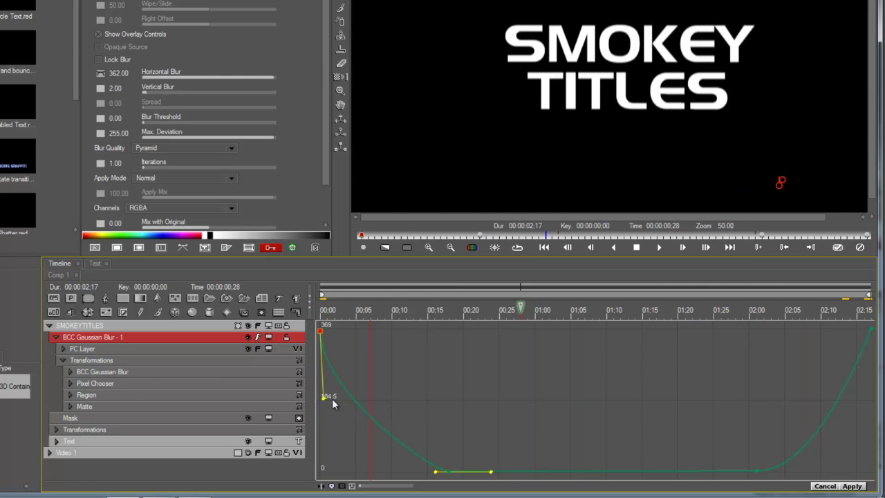
key("space")
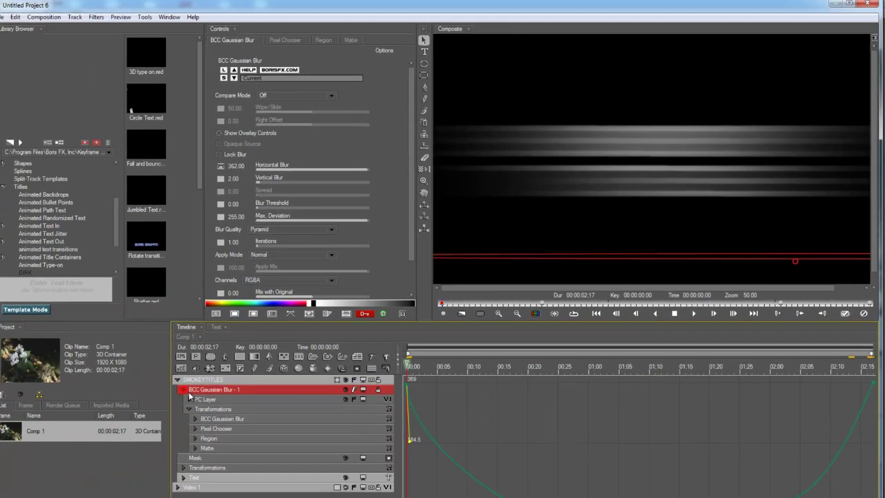
- Apply the BCC Wave distortion filter to the SMOKEYTITLES title and preview the animation up to 00:00:01;00
left_click(55, 337)
left_click(100, 19)
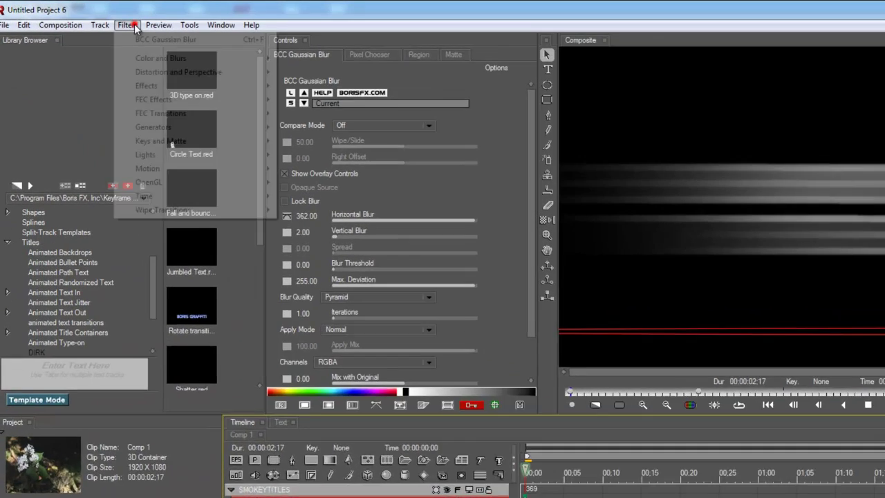
mouse_move(133, 60)
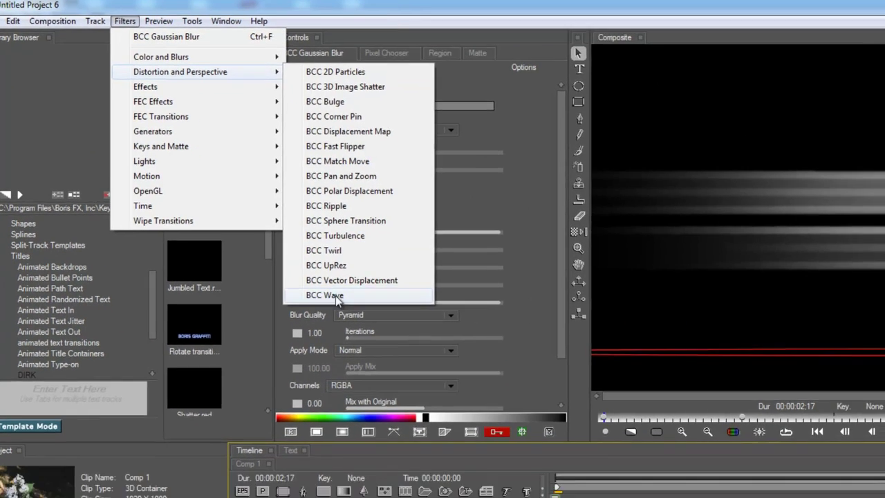
left_click(364, 316)
left_click_drag(209, 212, 385, 399)
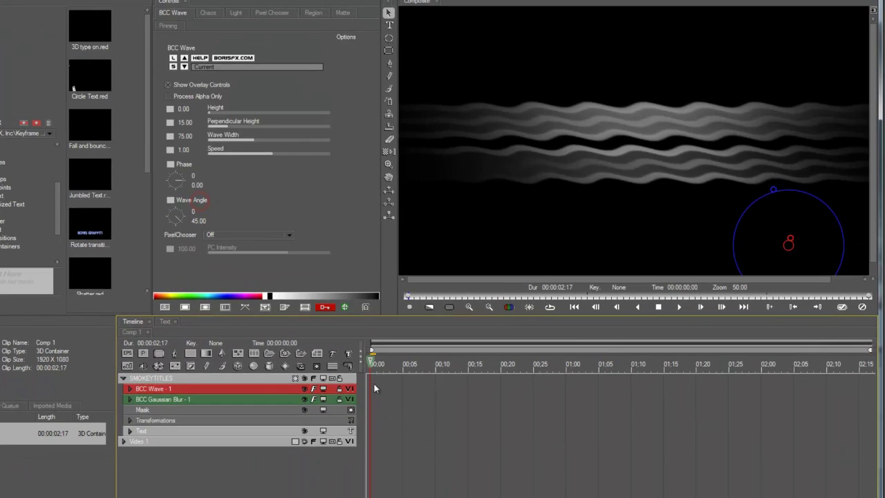
left_click(404, 364)
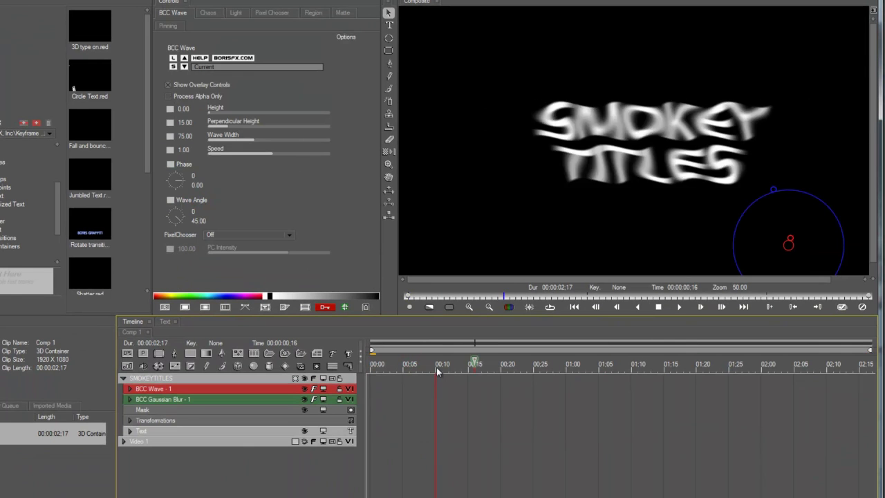
left_click(566, 384)
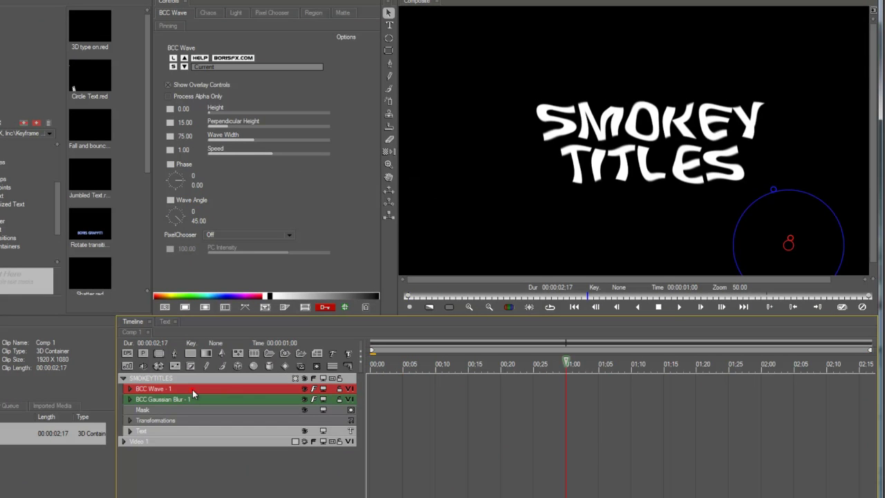
- Set the Wave Width of BCC Wave to 150 with Constant interpolation and preview the waves along the timeline
left_click(186, 136)
type("150")
key("Return")
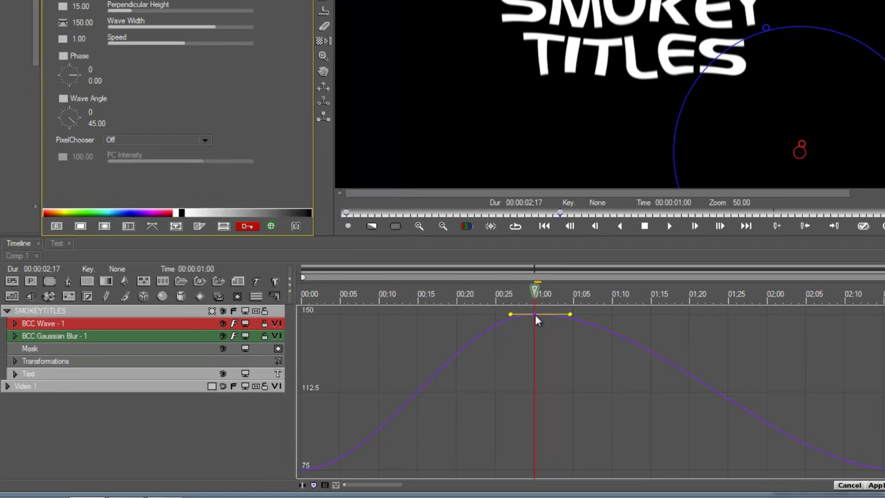
right_click(536, 317)
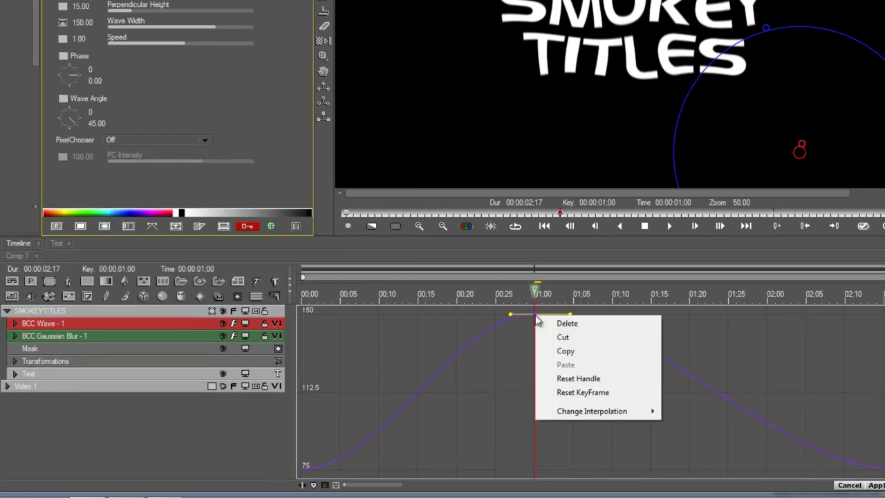
mouse_move(595, 413)
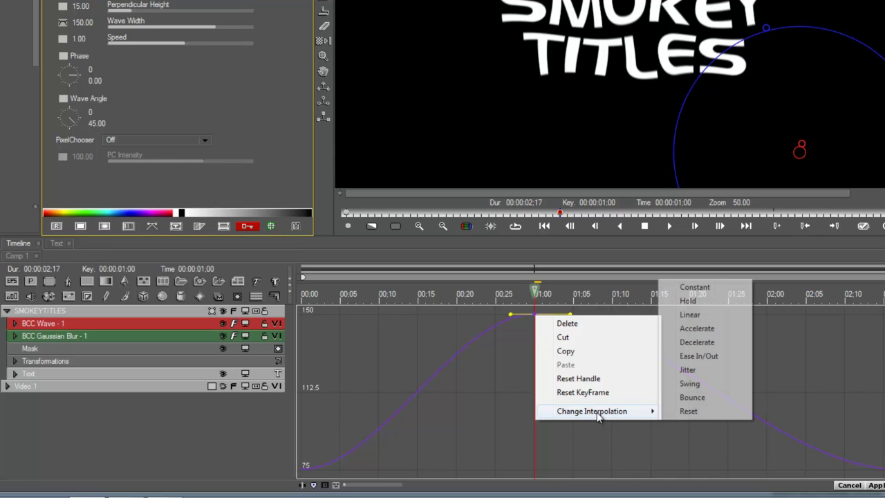
left_click(715, 287)
left_click_drag(527, 302, 425, 293)
left_click_drag(615, 288, 367, 295)
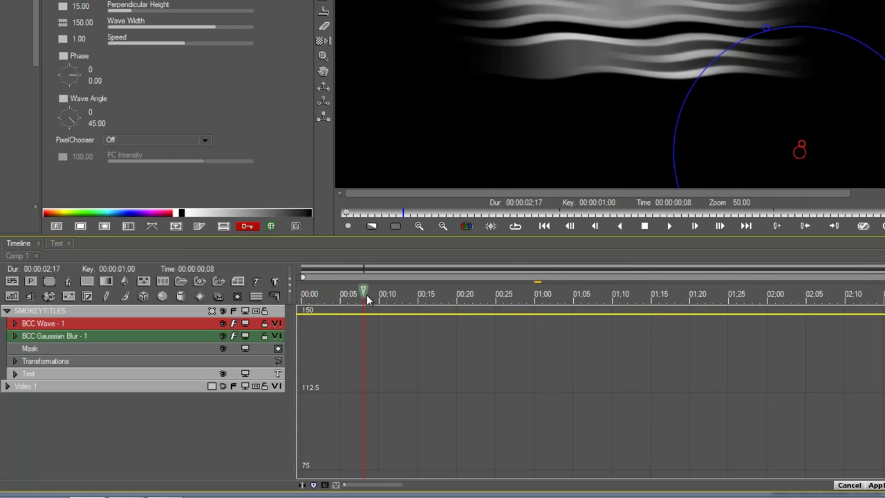
- Raise the wave's Perpendicular Height to 19.64 on the first frame and add a keyframe for it at 00:00:01;01
left_click(309, 299)
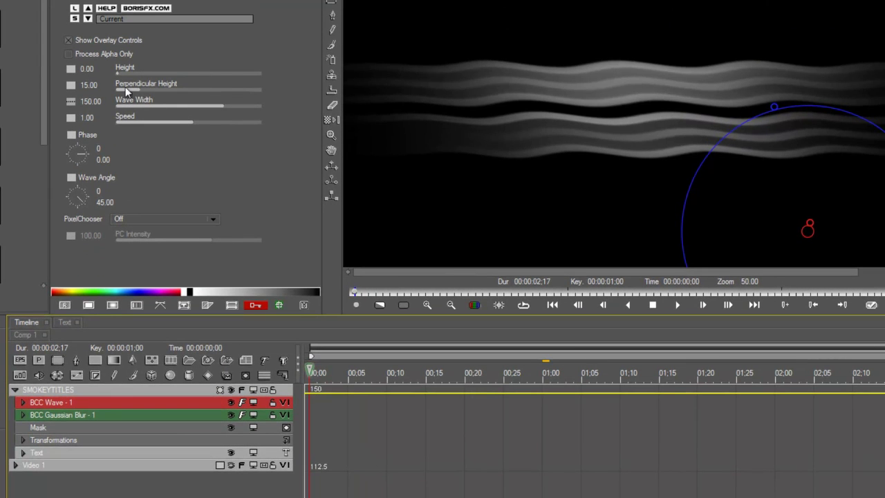
left_click_drag(139, 87, 148, 92)
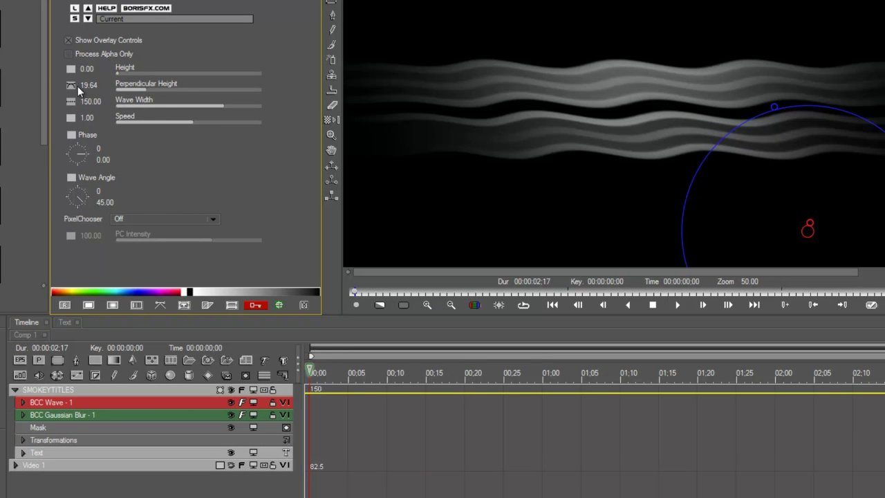
left_click_drag(345, 372, 552, 374)
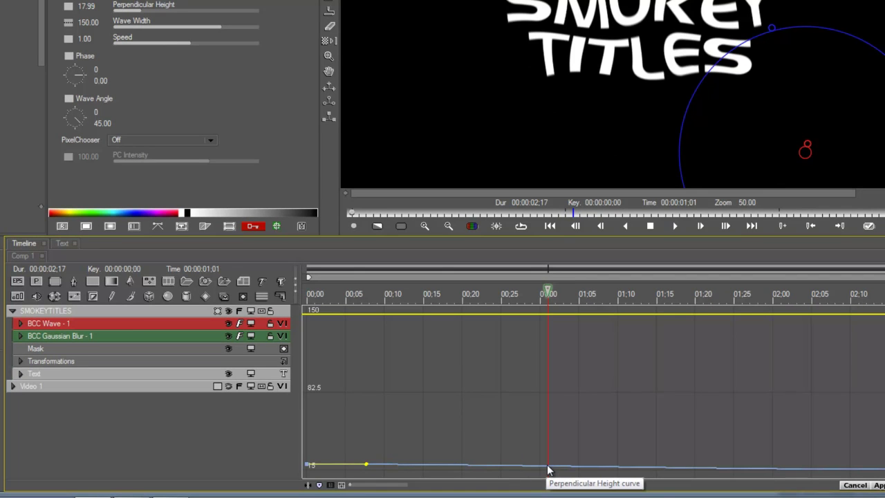
left_click(548, 467)
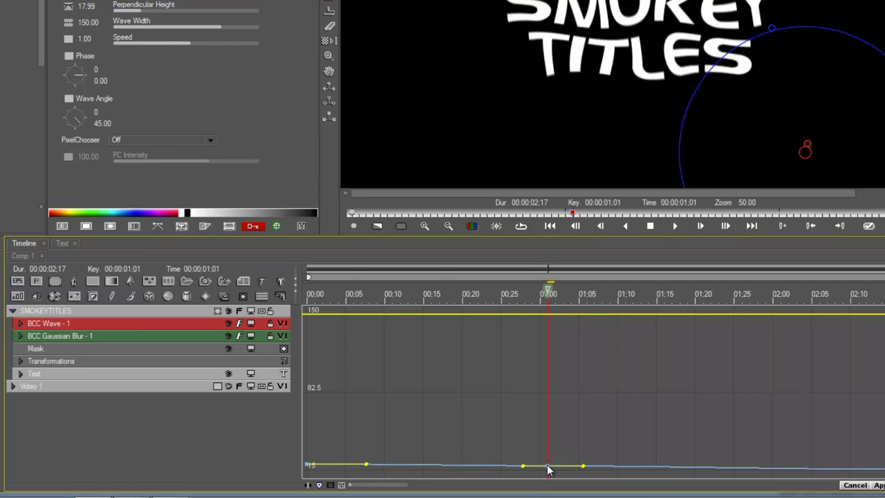
- List only the animated parameters of BCC Wave and BCC Gaussian Blur, and display the Perpendicular Height curve by itself
left_click(280, 296)
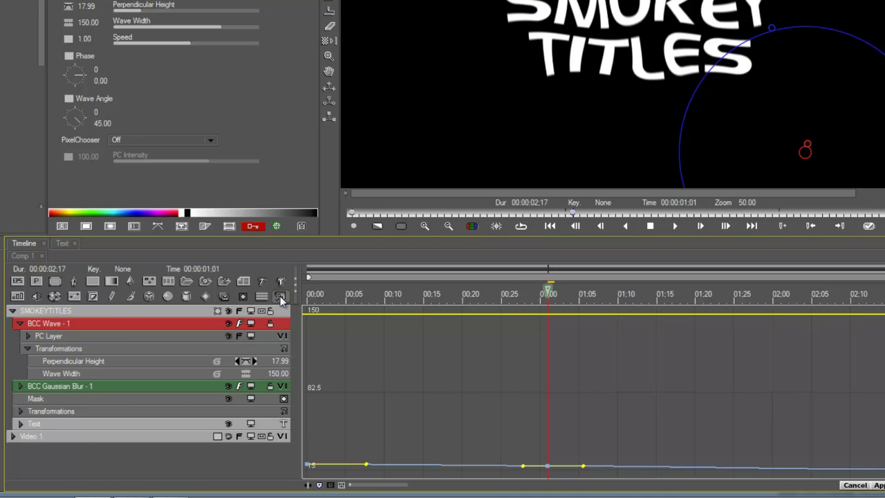
left_click(20, 386)
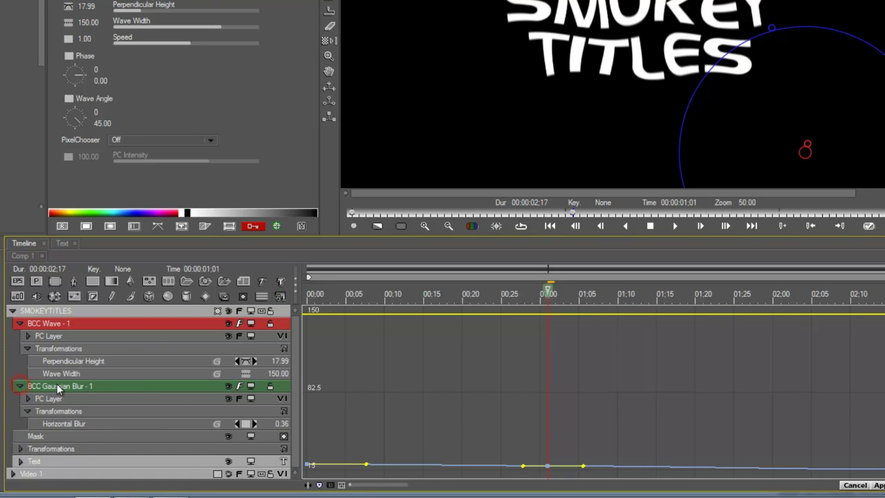
left_click(138, 424)
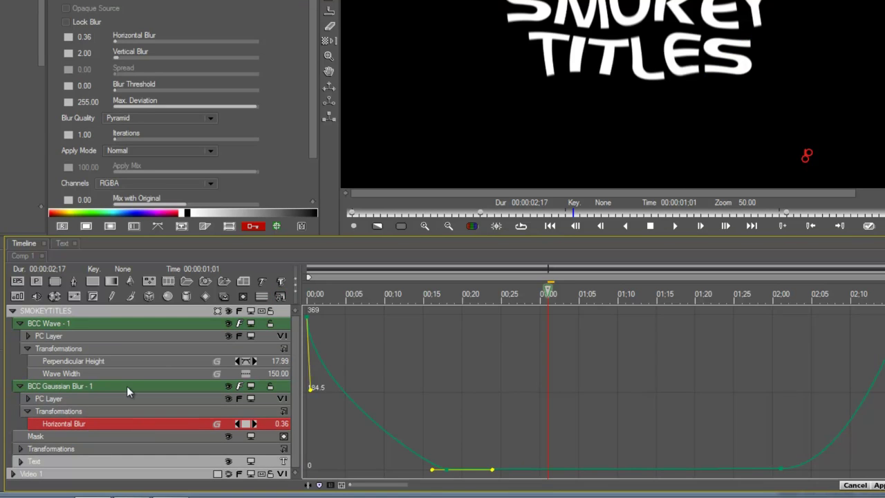
left_click(90, 373)
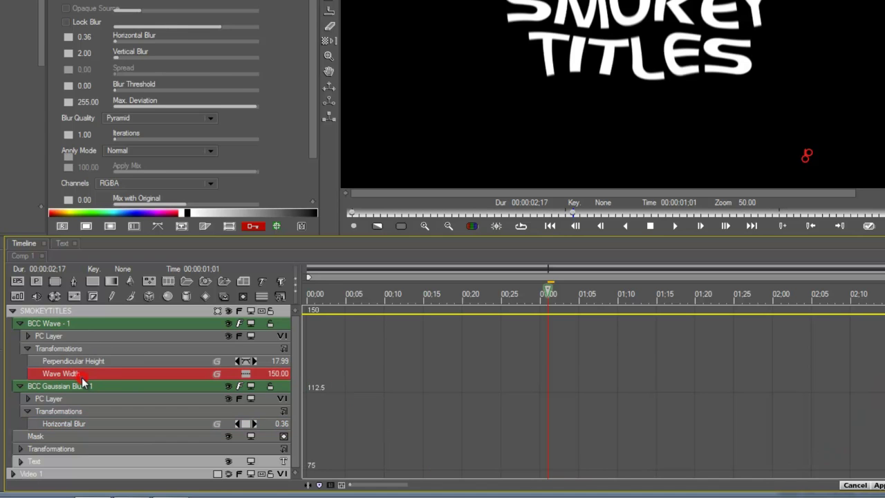
left_click(119, 362)
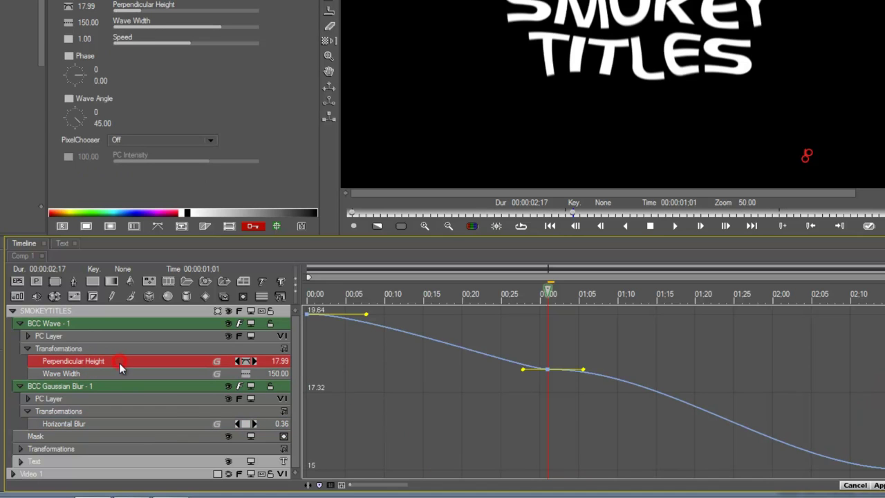
- Set the Perpendicular Height keyframe at 00:00:01;01 to 0 and change its interpolation to Hold
double_click(278, 361)
type("0")
key("Return")
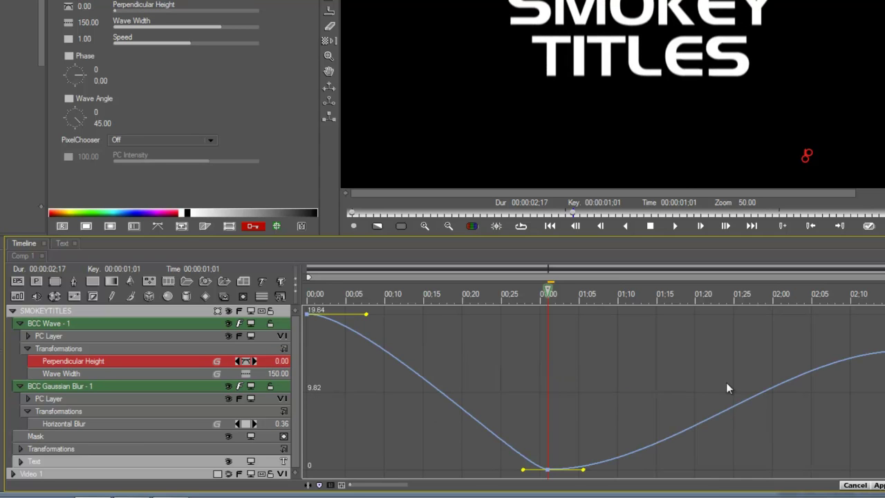
right_click(550, 471)
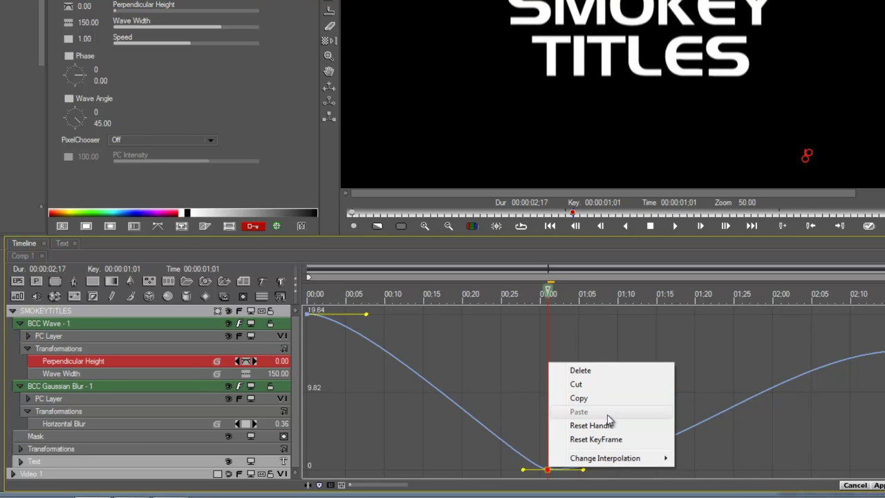
mouse_move(620, 463)
left_click(733, 358)
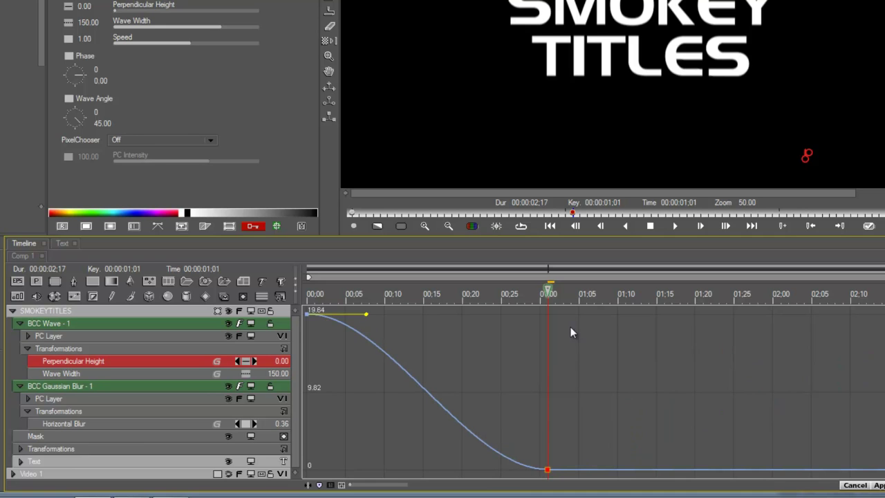
- Add a Perpendicular Height keyframe at 00:00:01;25 and raise the value at 00:00:02;17 to about 19.41
left_click_drag(655, 294, 774, 297)
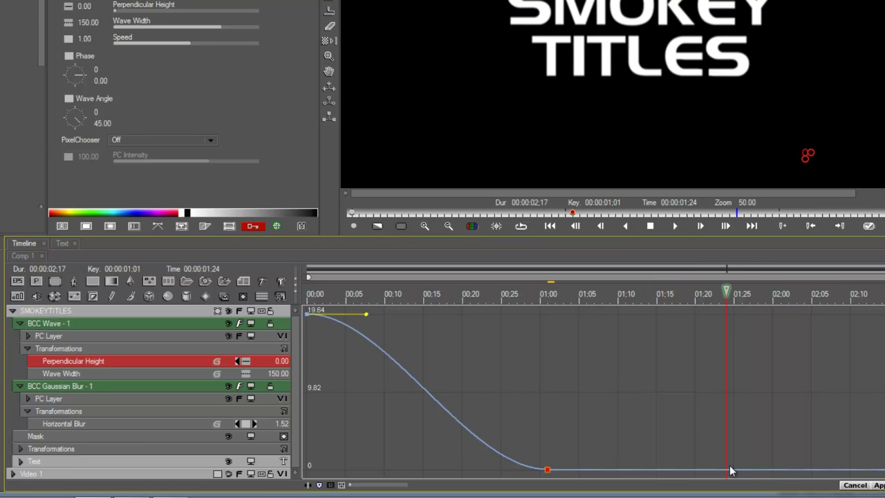
left_click_drag(731, 470, 735, 471)
left_click_drag(772, 298, 884, 297)
left_click(796, 466)
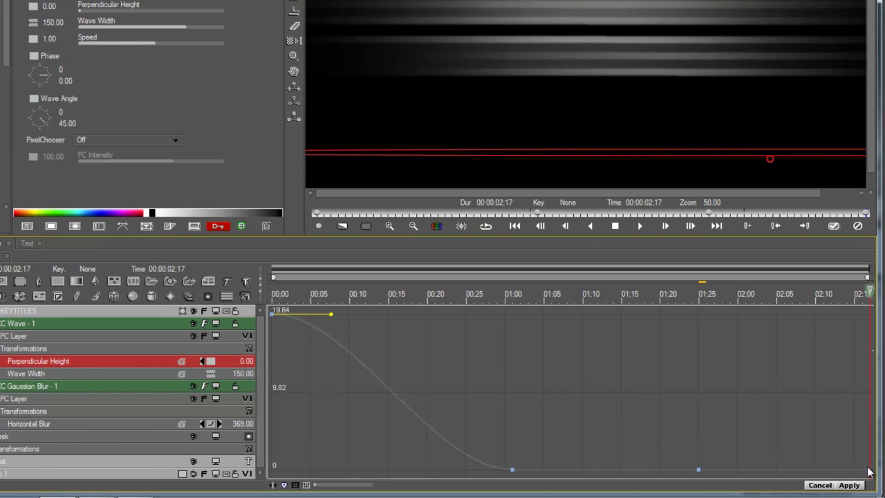
left_click_drag(866, 468, 881, 320)
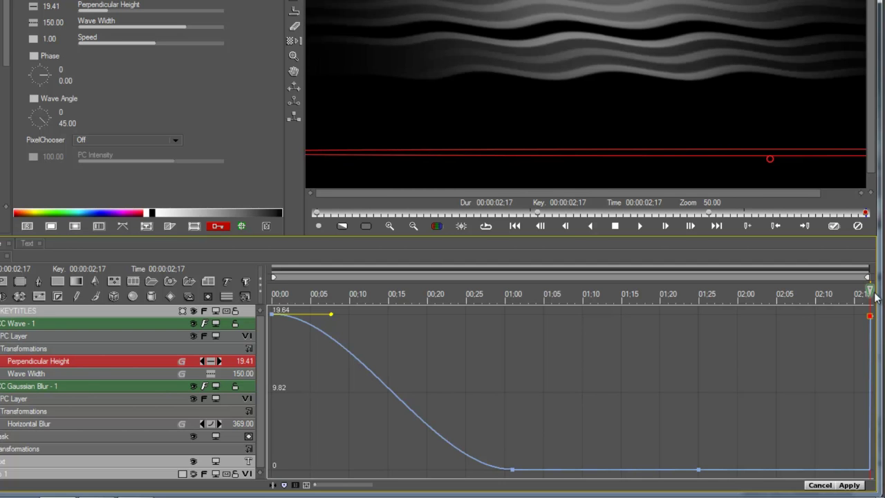
- Change the interpolation of the Perpendicular Height keyframe at 00:00:01;25 to Accelerate and preview the animation
right_click(700, 470)
mouse_move(753, 459)
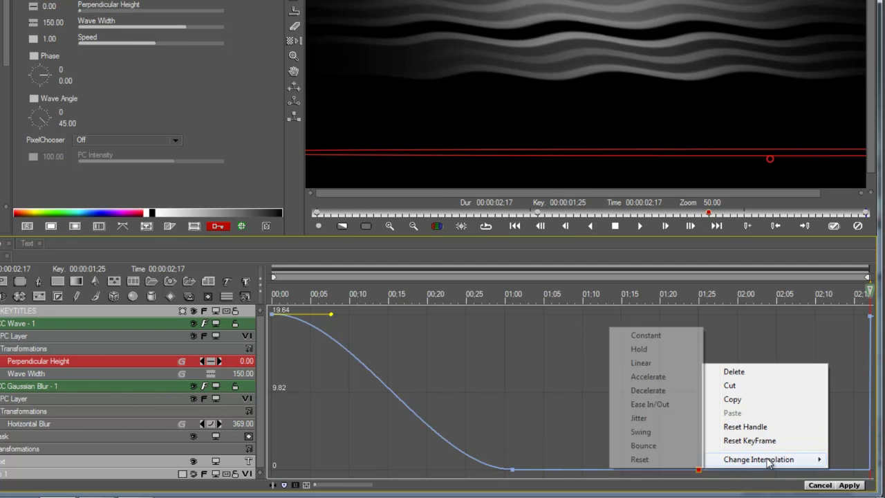
left_click(660, 378)
left_click_drag(684, 321, 188, 352)
mouse_move(315, 342)
left_mouse_down()
mouse_move(493, 352)
mouse_move(751, 345)
mouse_move(872, 352)
mouse_move(567, 360)
left_mouse_up()
- Move the two middle Perpendicular Height keyframes to about 00:00:01;04 and 00:00:01;18, and lower the first keyframe's handle to about 9.86
left_click_drag(698, 471, 644, 470)
left_click_drag(514, 469, 535, 468)
left_click_drag(331, 314, 313, 391)
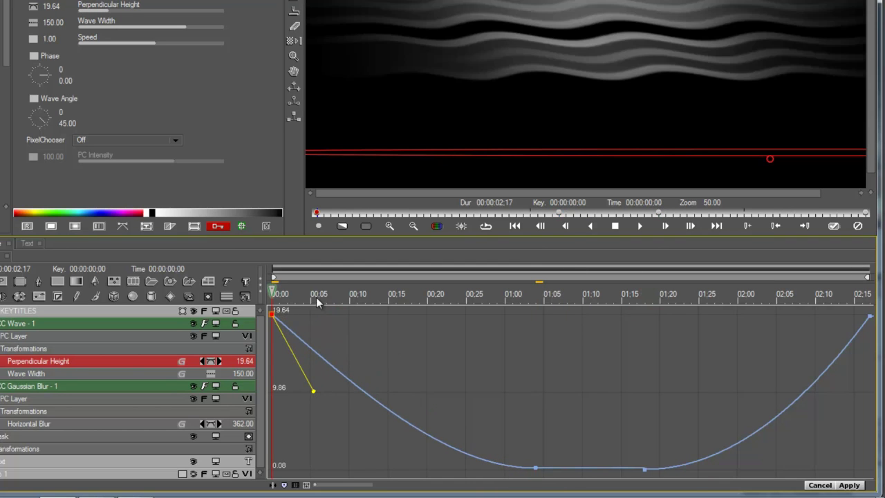
key("space")
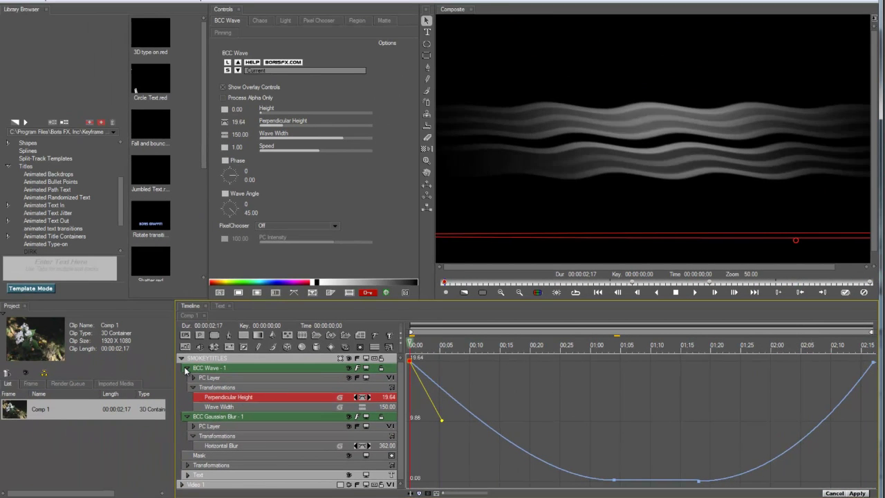
- Collapse the filter tracks and set the SMOKEYTITLES track's Opacity to 0 with Linear interpolation on the first frame
left_click(186, 368)
left_click(187, 377)
left_click(239, 359)
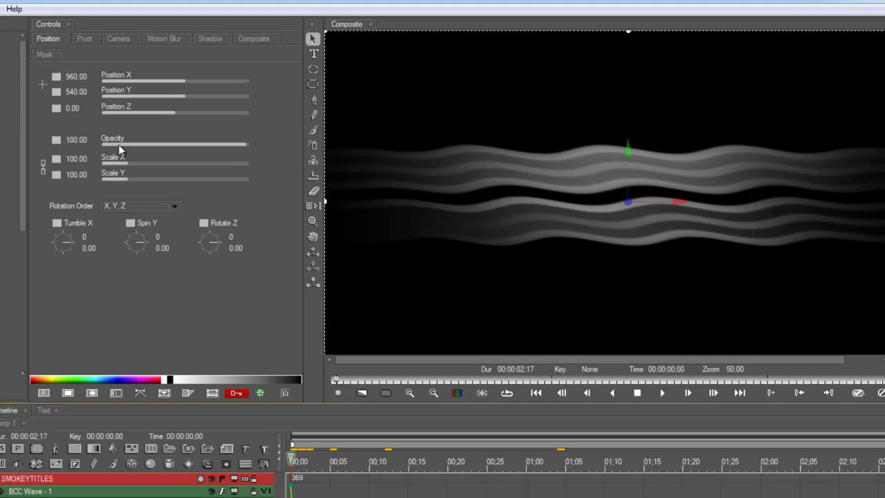
left_click_drag(118, 144, 83, 144)
left_click(58, 140)
left_click(68, 186)
- Raise the Opacity to 100 at 00:00:00;17 and set that keyframe's interpolation to Hold
left_click_drag(344, 468, 424, 462)
left_click_drag(156, 142, 287, 147)
left_click(57, 140)
left_click(71, 172)
- Add a Linear Opacity keyframe with a value of 100 at 00:00:02;03
left_click_drag(419, 466, 456, 461)
left_click_drag(627, 462, 785, 459)
left_click(56, 141)
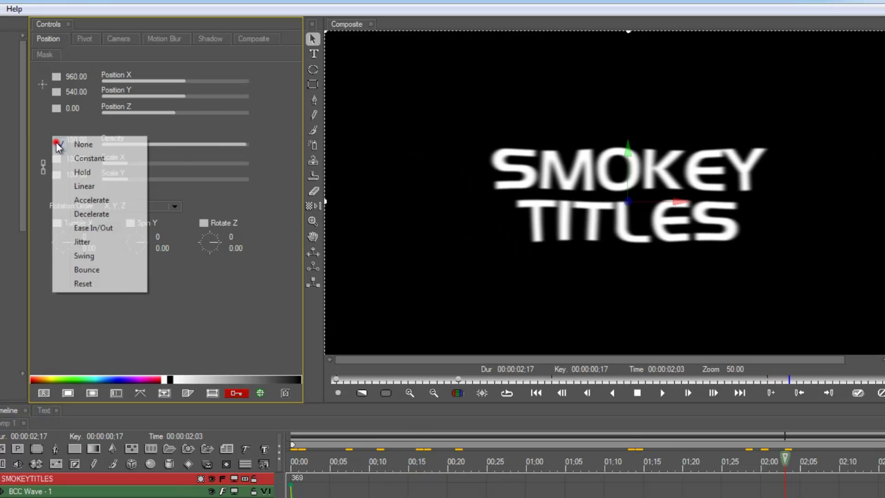
left_click(72, 185)
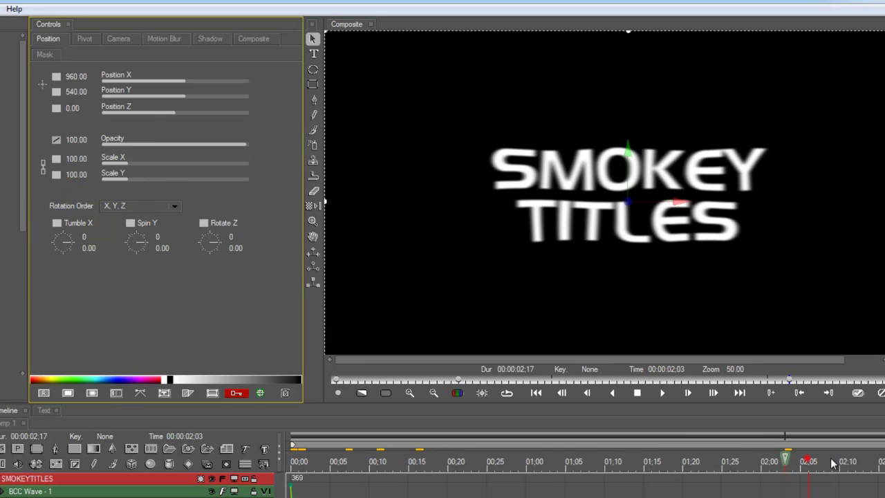
- Fade the Opacity down to 0 at 00:00:02;17, preview the title and apply it to the Vegas Pro event
left_click_drag(810, 463, 881, 462)
left_click_drag(126, 141, 91, 142)
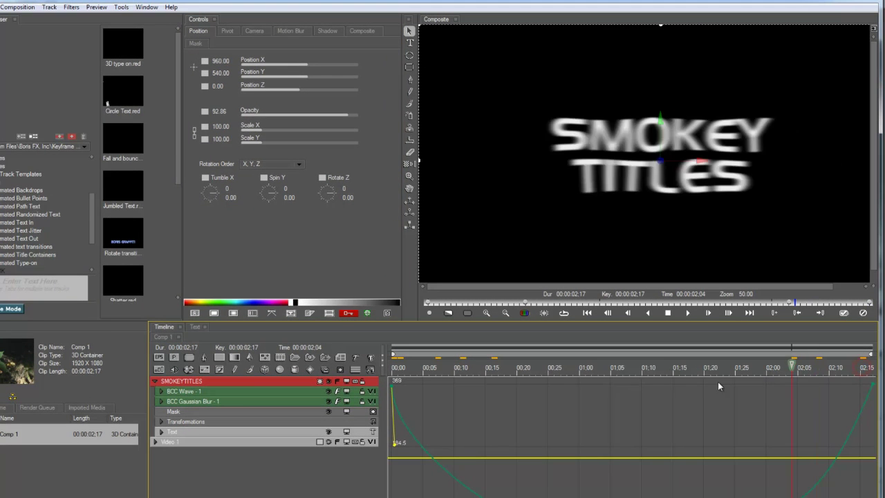
left_click_drag(698, 478, 503, 468)
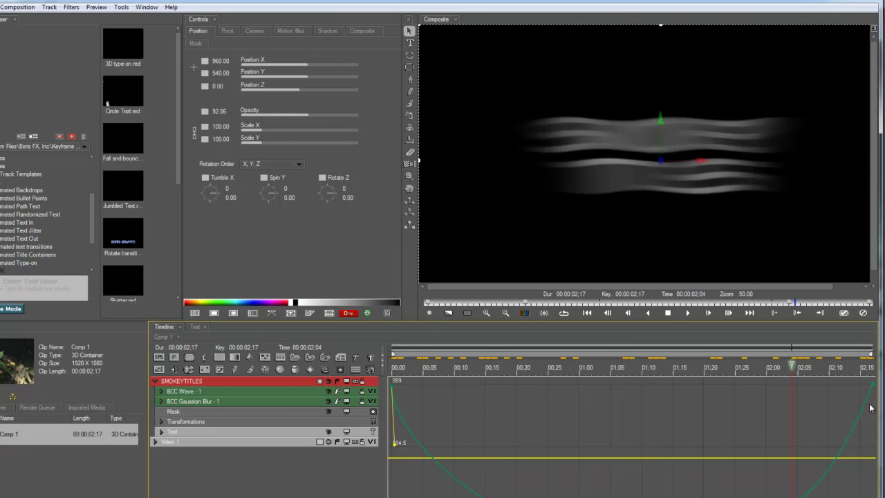
left_click(843, 313)
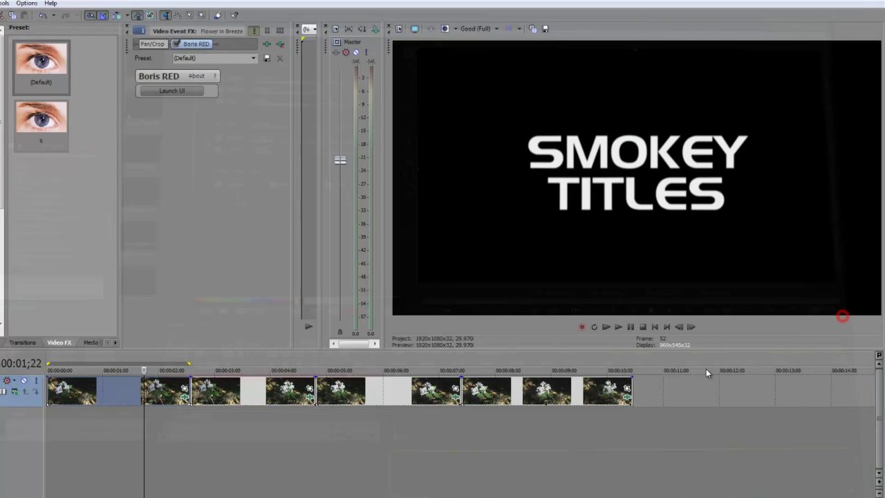
- Preview the second event on the Vegas Pro timeline and open its Boris RED effect for editing
left_click(250, 389)
left_click(236, 389)
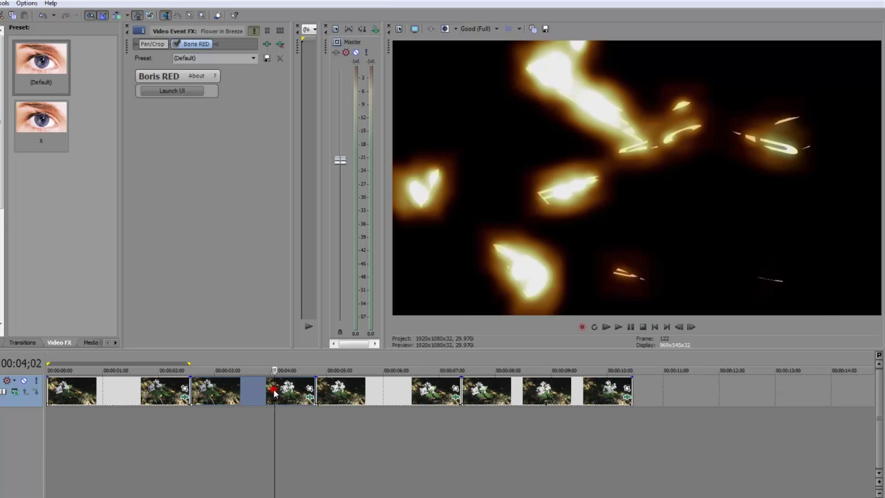
double_click(233, 396)
left_click(181, 90)
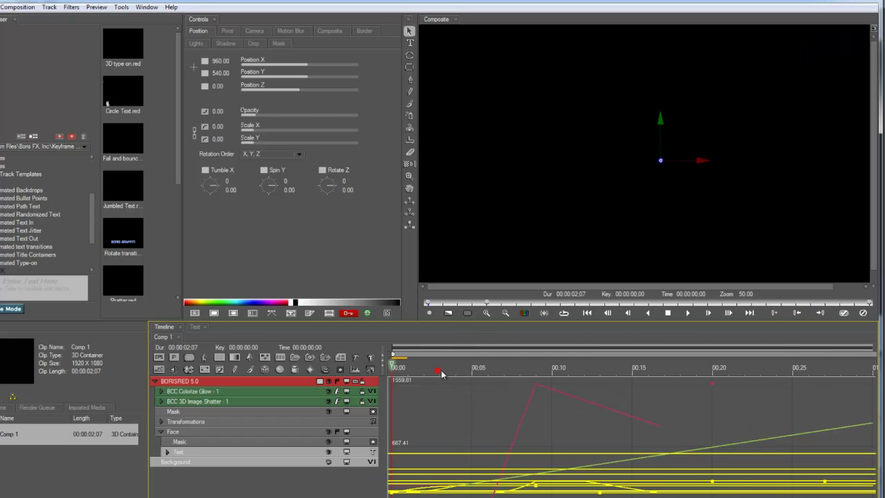
- Review the existing shattering title's animation and delete the BORISRED 5.0 track
left_click_drag(441, 373, 643, 379)
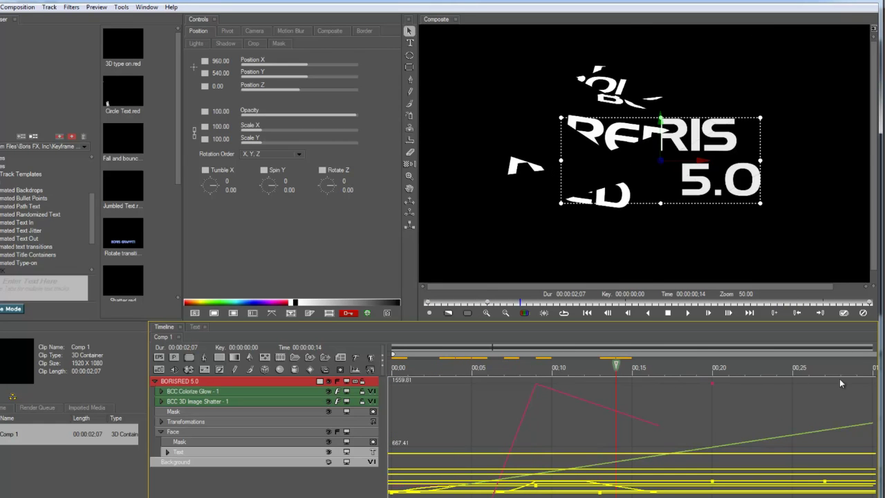
left_click(862, 387)
key("Left")
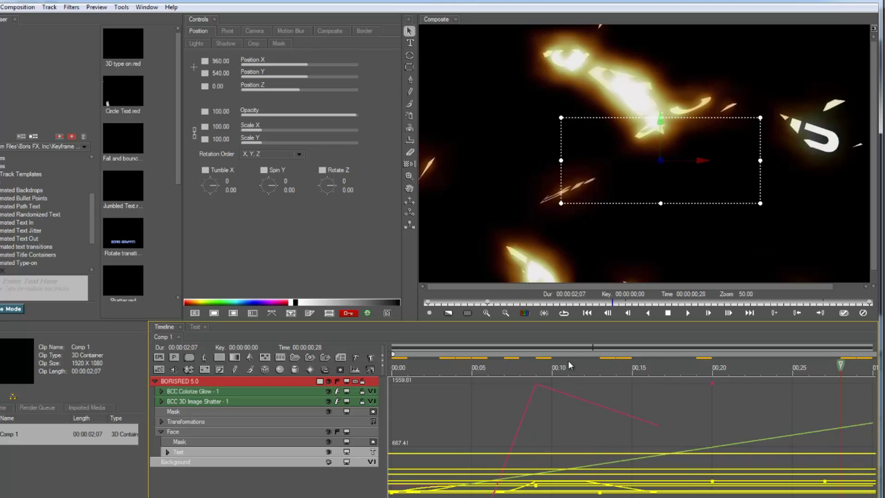
left_click_drag(568, 364, 713, 376)
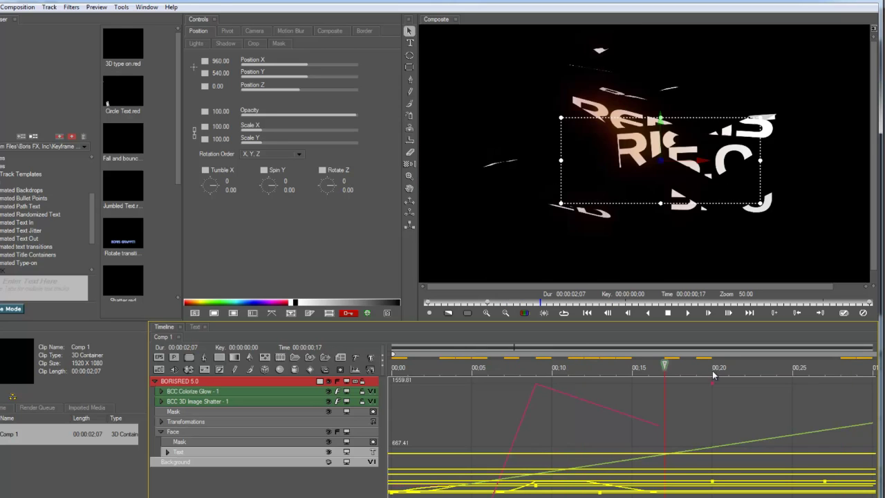
key("Right")
key("Right")
key("Right")
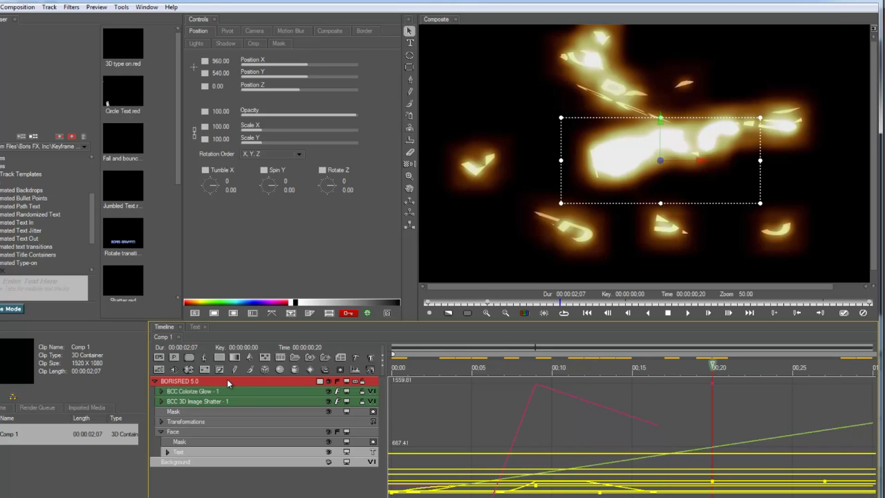
key("Delete")
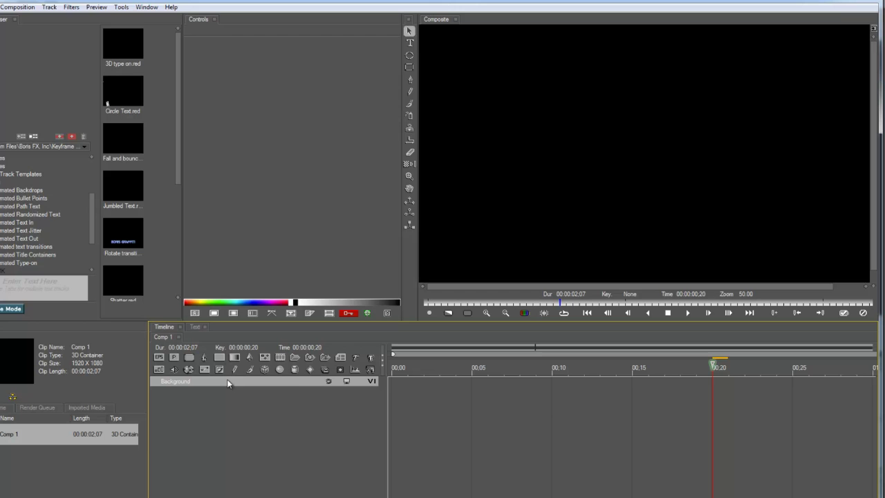
- Add a new text track reading "STABILITY" and "ENSURED" on two lines and update the composite
left_click(355, 357)
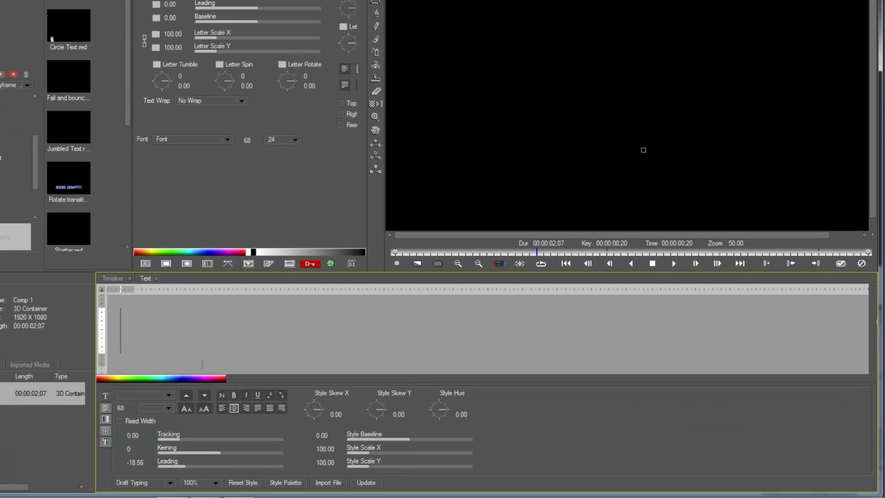
type("STA")
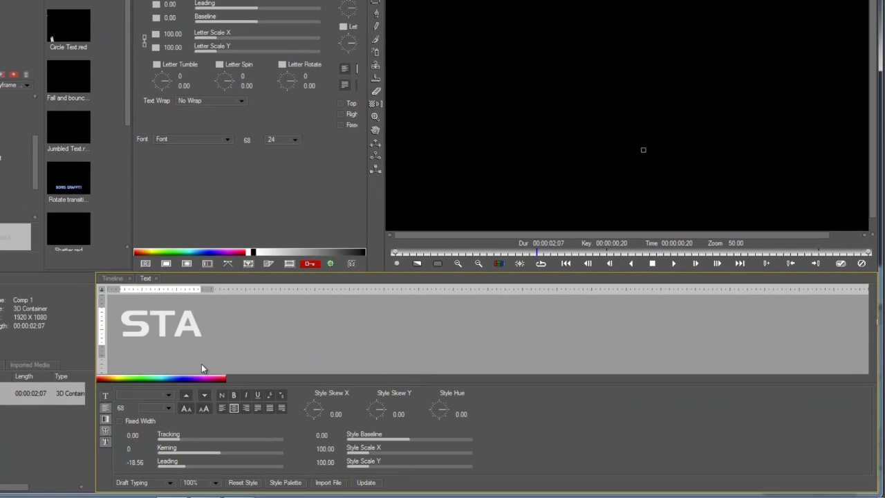
type("BILITY")
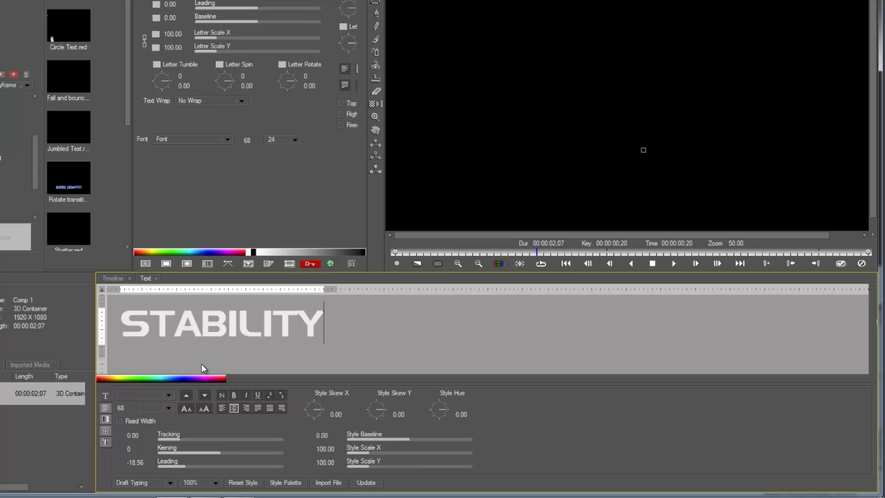
key("Return")
type("ENSURED")
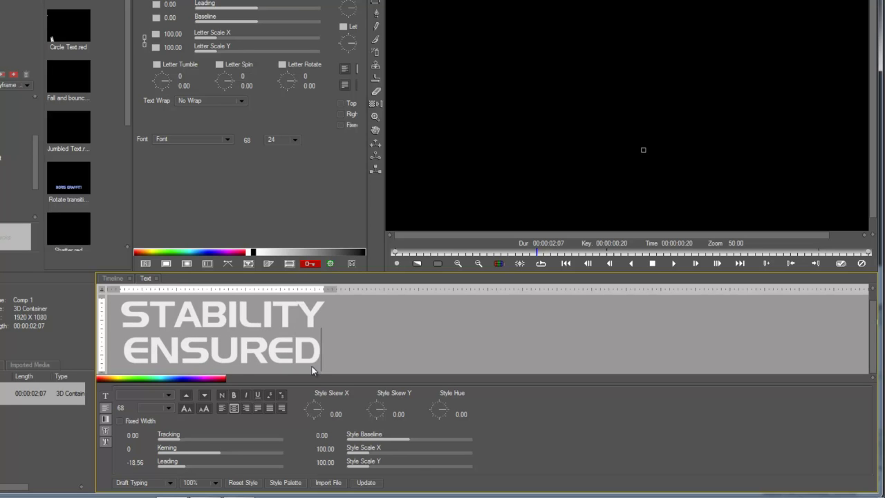
left_click(379, 482)
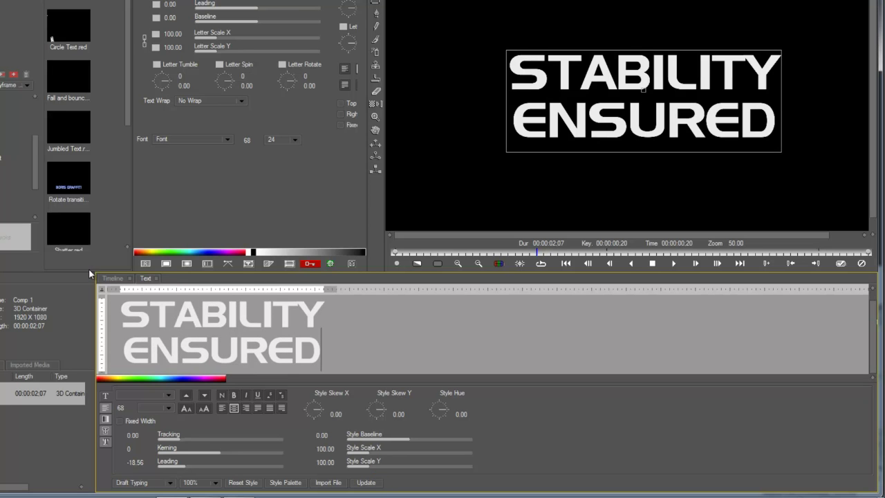
- Apply the BCC 3D Image Shatter filter to the STABILITY ENSURED title track and preview it over the first frames
left_click(113, 278)
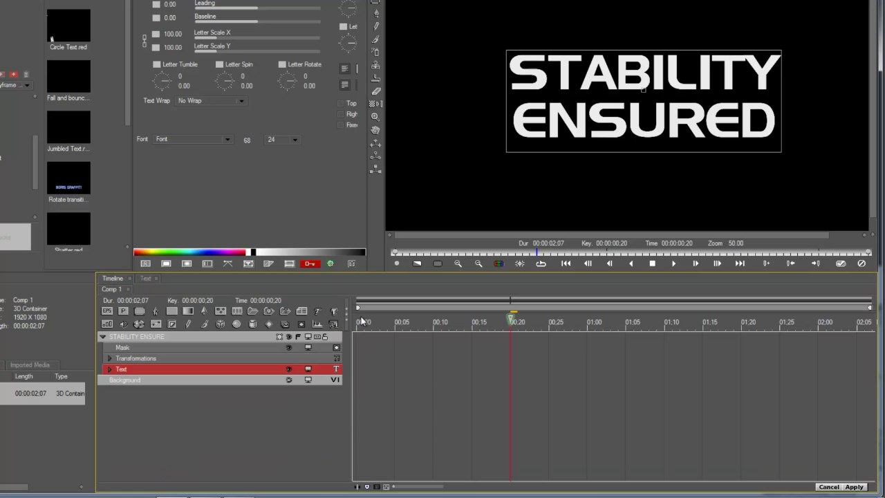
left_click(318, 325)
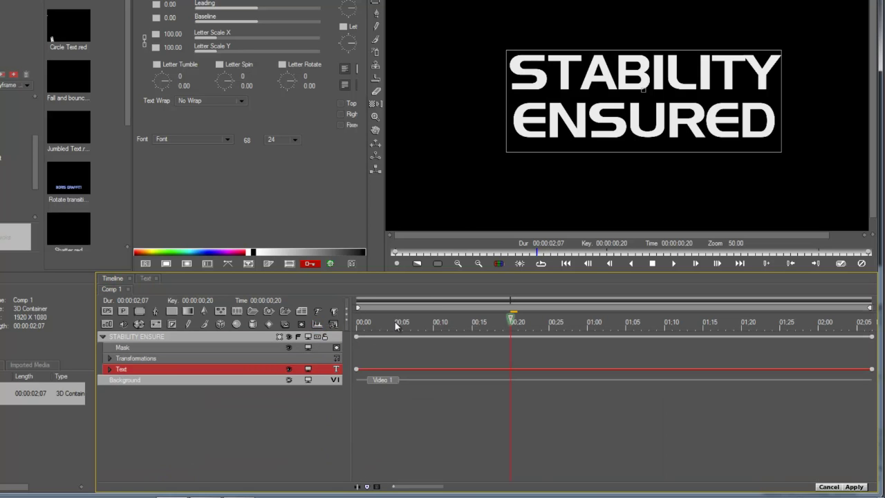
left_click(165, 336)
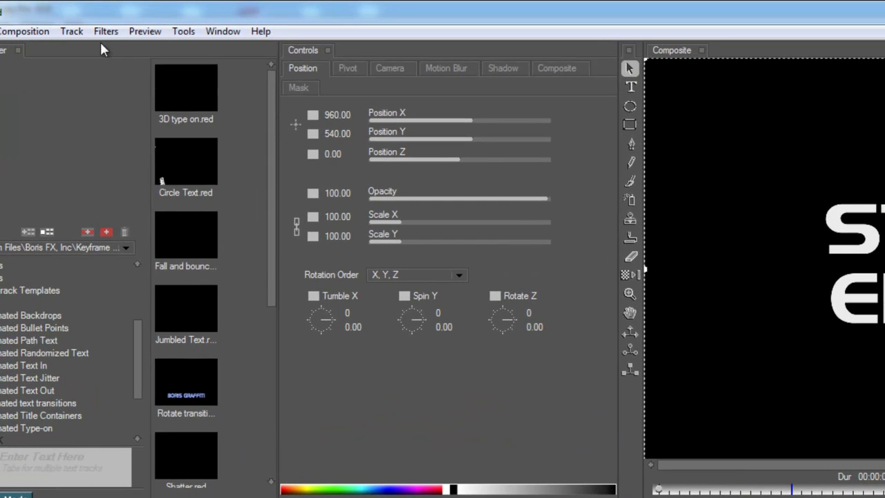
left_click(103, 31)
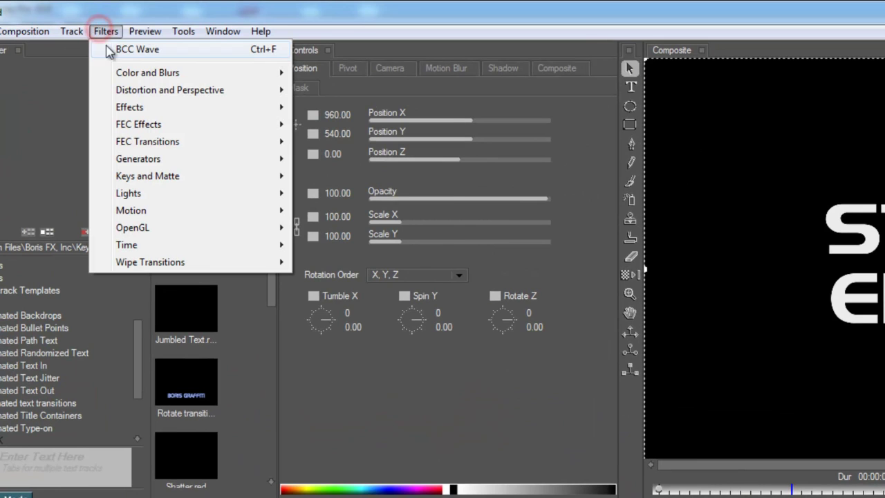
mouse_move(271, 95)
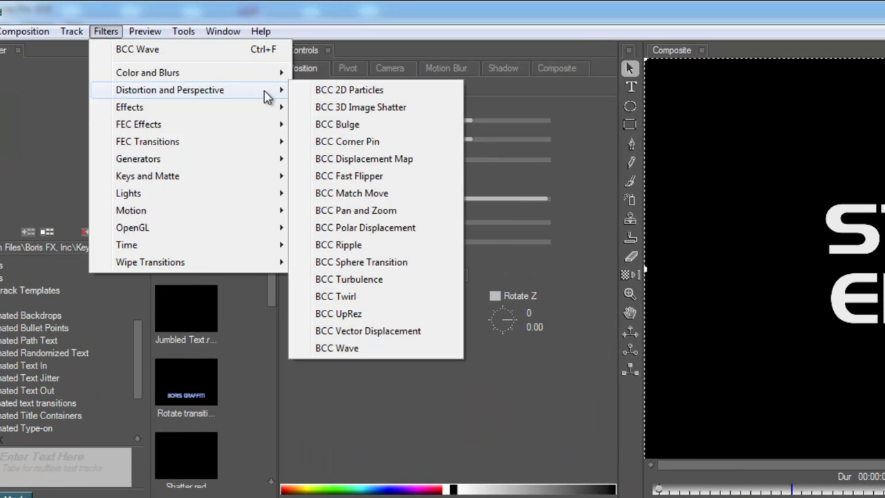
left_click(336, 107)
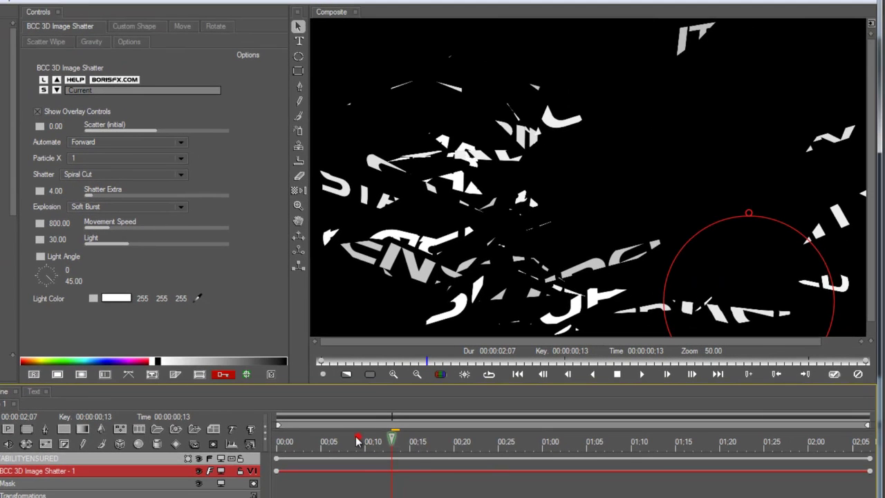
left_click_drag(357, 441, 293, 441)
left_click_drag(400, 442, 445, 444)
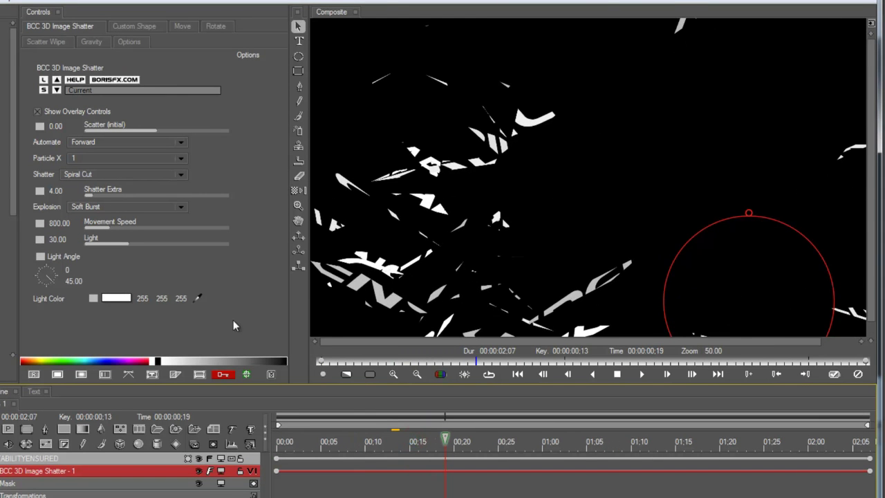
- Try a Spin Y of 13 on the title track at 00:00:00;19 and reset the track's parameters
left_click(31, 460)
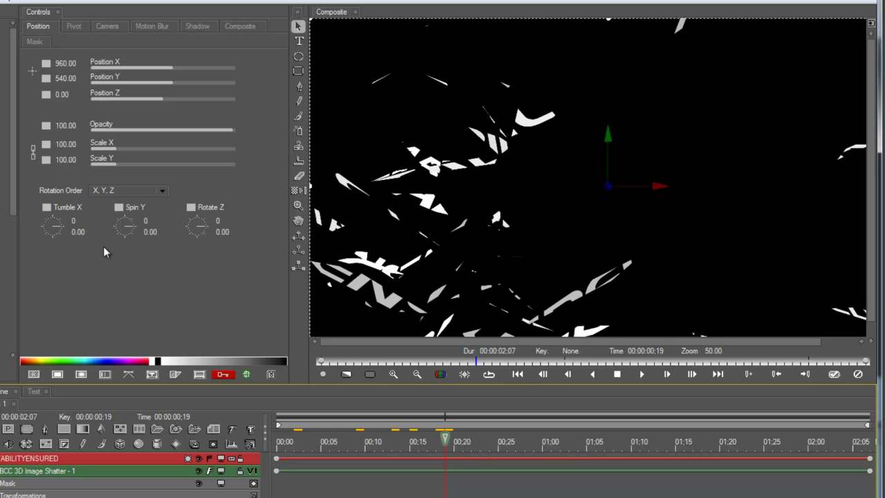
mouse_move(134, 231)
left_mouse_down()
mouse_move(130, 243)
mouse_move(138, 227)
mouse_move(131, 199)
mouse_move(148, 253)
mouse_move(128, 220)
left_mouse_up()
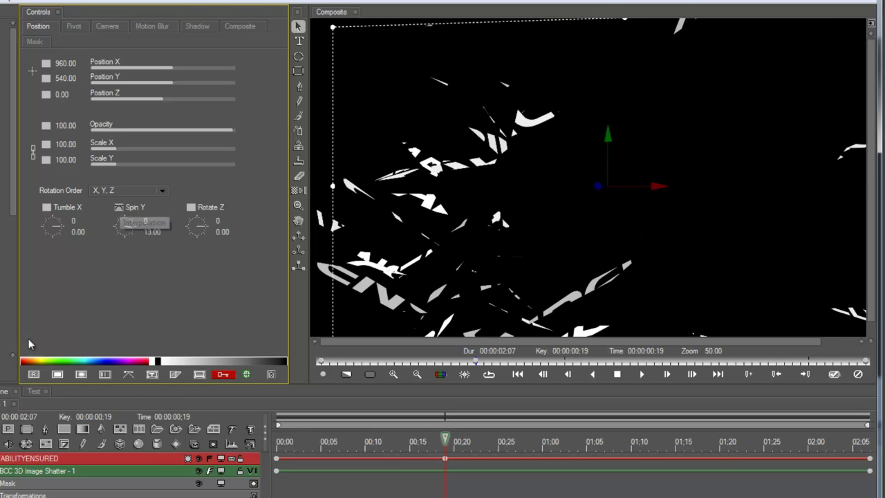
left_click(32, 374)
left_click_drag(436, 443, 475, 457)
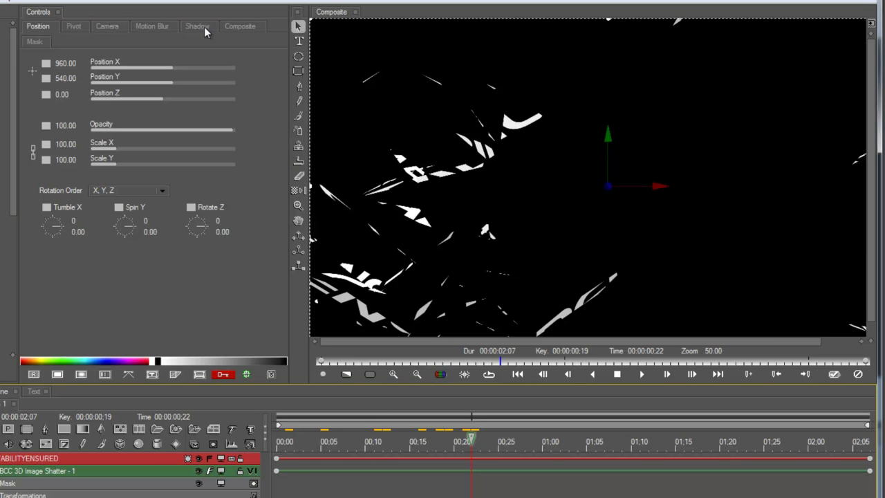
- Turn on the Scatter Wipe in the title's BCC 3D Image Shatter filter
left_click(33, 470)
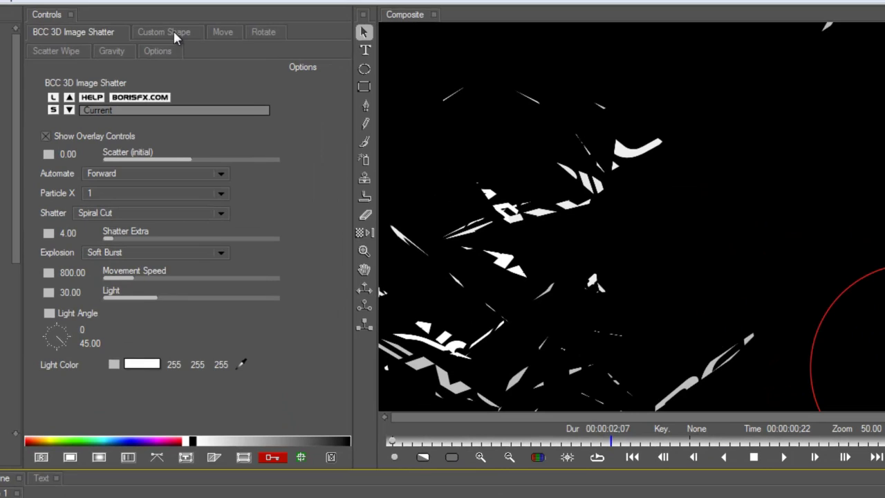
left_click(77, 52)
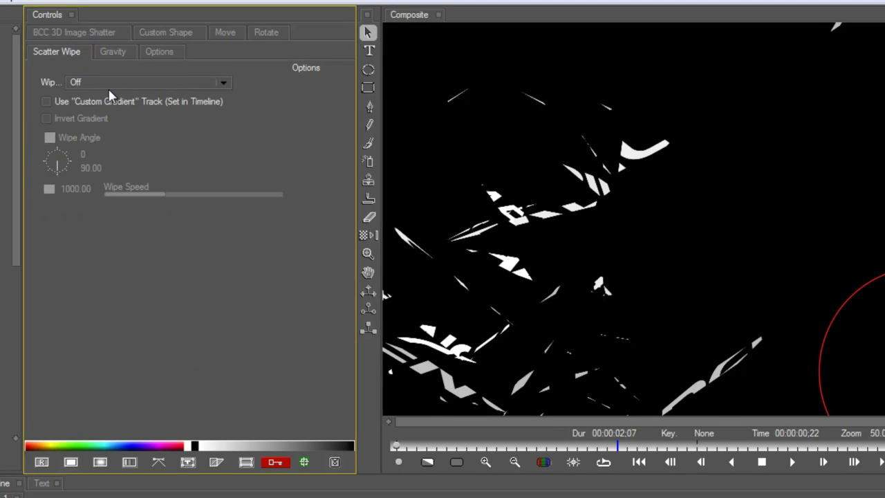
left_click(112, 83)
left_click(111, 101)
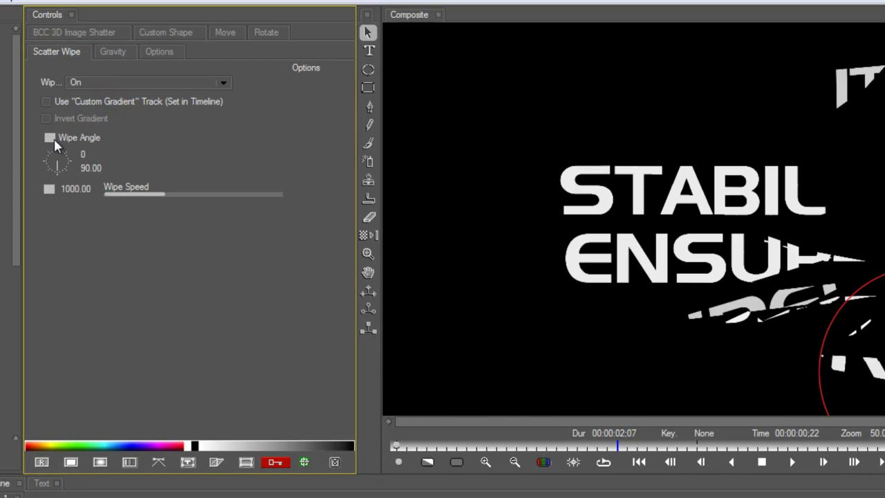
- Set the Wipe Angle to 270 with Constant interpolation and check the wipe on the timeline
left_click(85, 171)
key("Return")
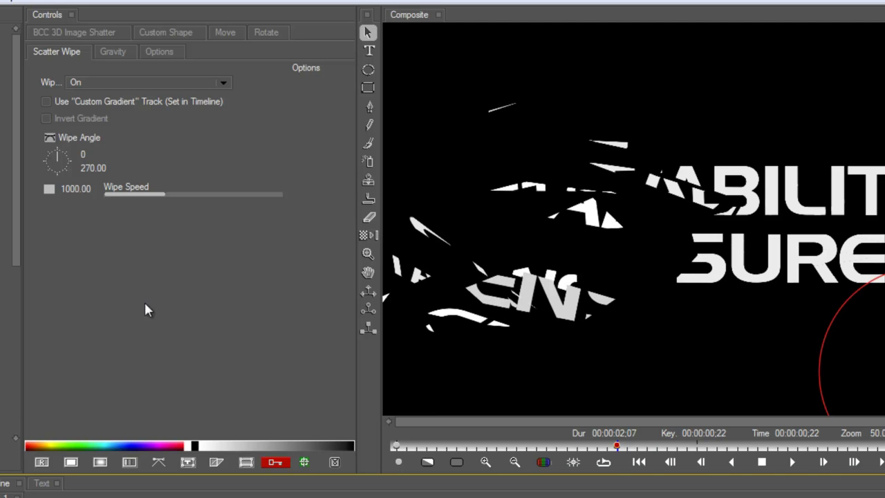
left_click(49, 138)
left_click(76, 158)
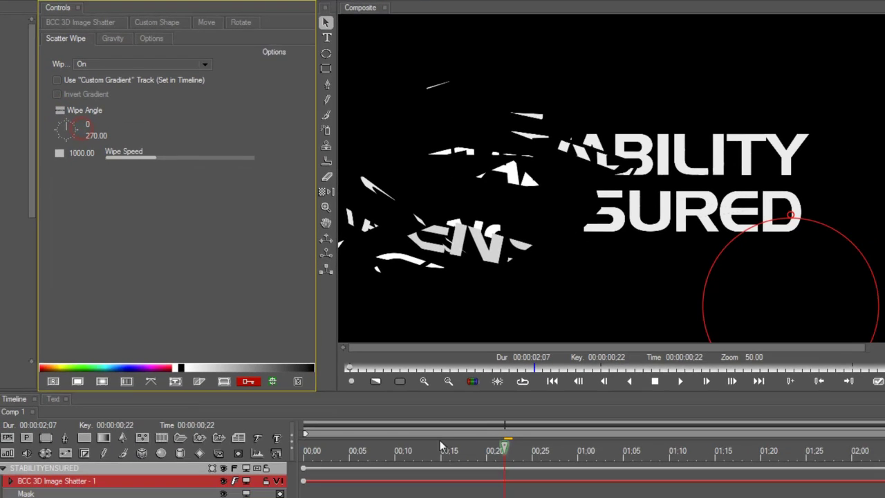
left_click_drag(456, 414, 490, 433)
- Switch the image shatter's Automate mode to Manual at 00:00:00;28
left_click(96, 20)
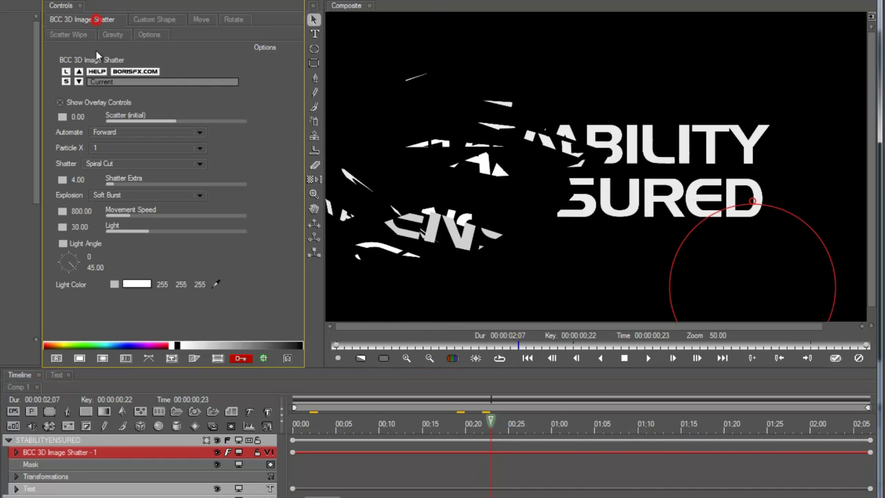
left_click_drag(494, 427, 534, 431)
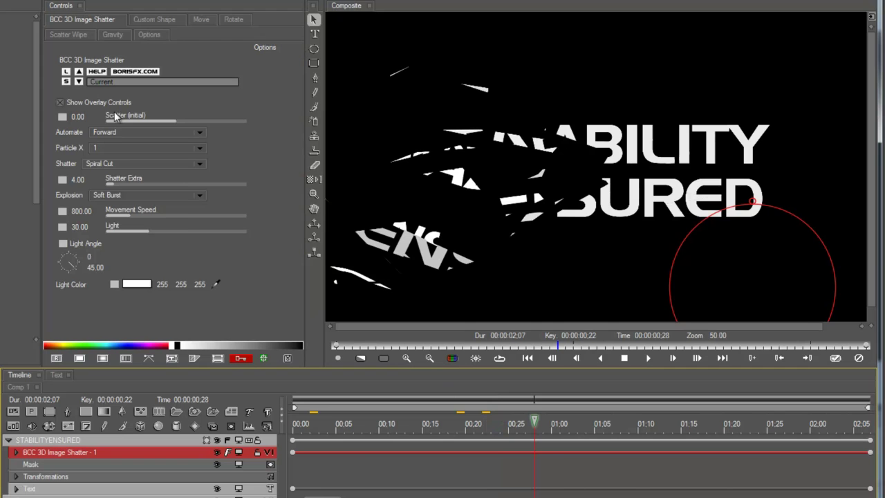
left_click(117, 130)
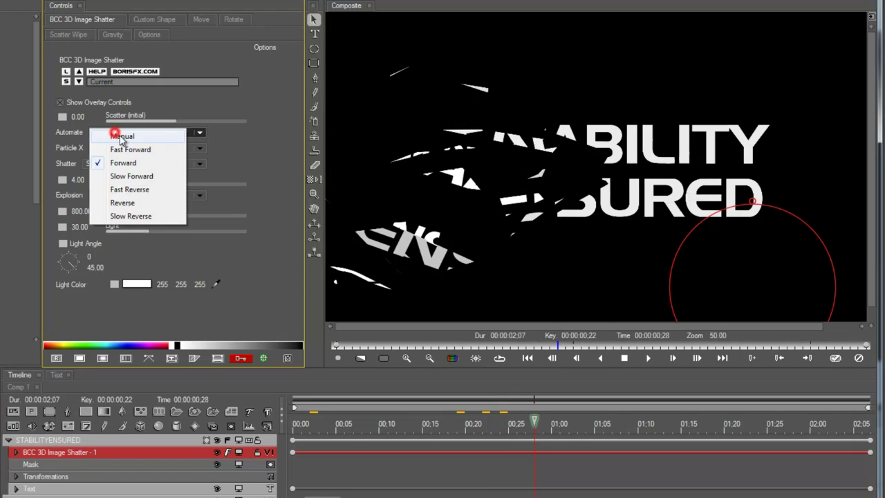
left_click(156, 138)
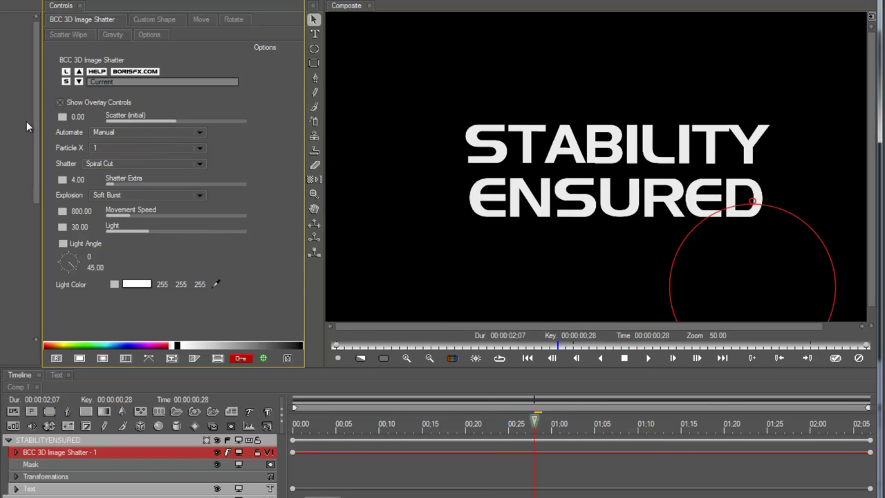
- Animate Scatter (initial) with Linear interpolation from 0 at 00:00:00;28 to 2093.11 at 00:00:01;22
left_click(66, 121)
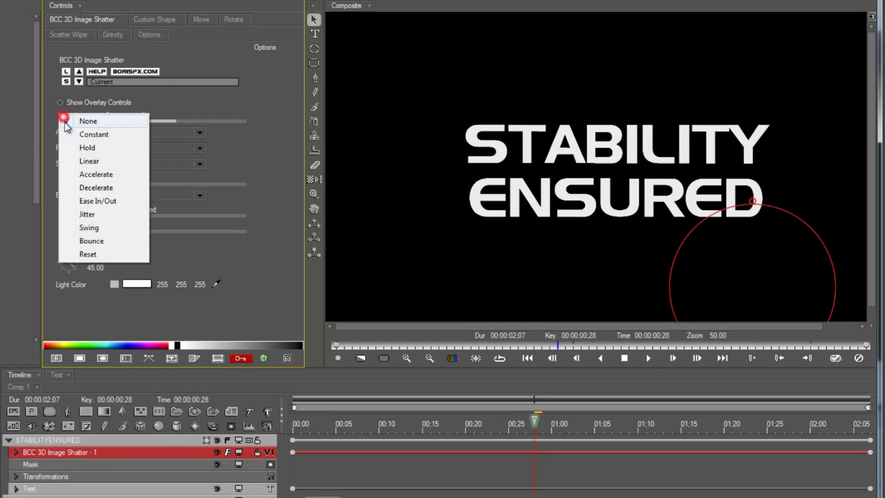
left_click(83, 162)
left_click_drag(534, 423, 603, 423)
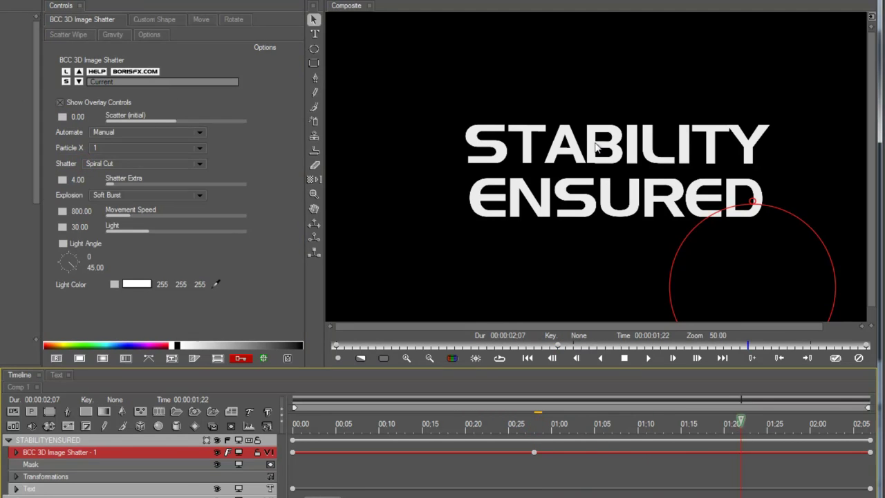
left_click_drag(752, 201, 760, 140)
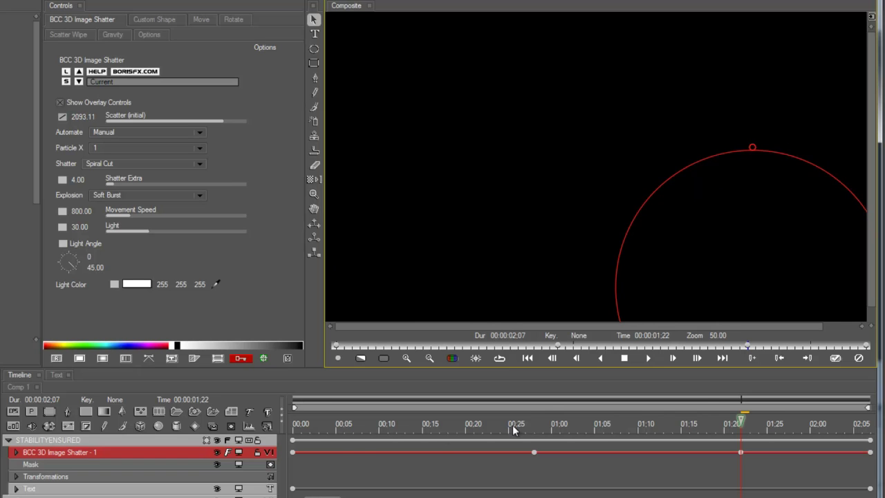
- Preview the title's shatter animation on the timeline and look through the Explosion options
left_click_drag(702, 423, 509, 439)
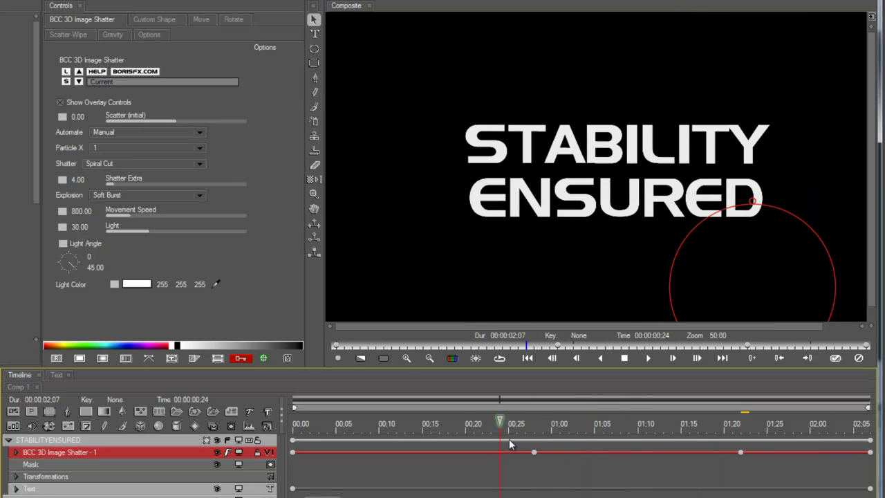
key("space")
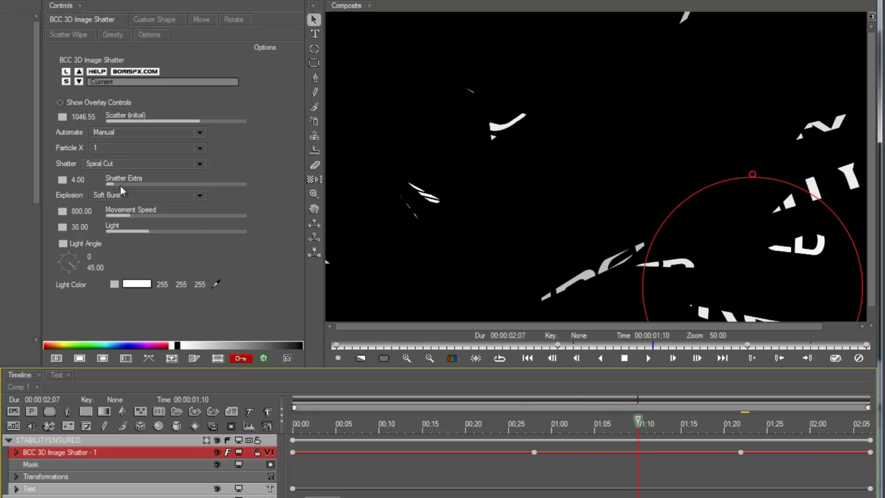
left_click(111, 195)
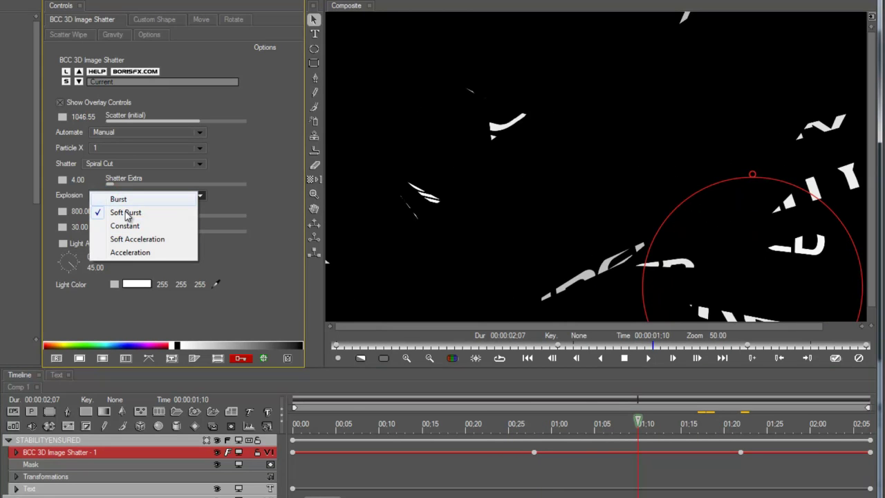
left_click(239, 269)
left_click_drag(561, 428, 604, 430)
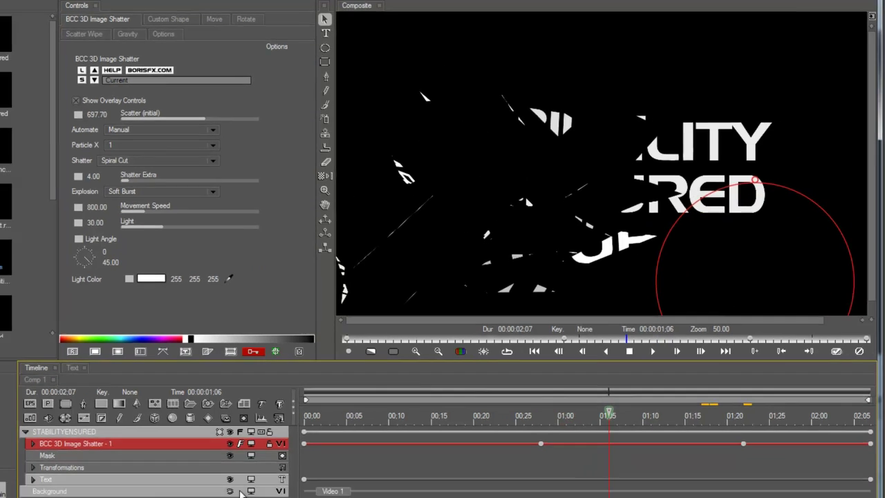
- Check the shattering title over the background video, then hide the Background track again
left_click(217, 497)
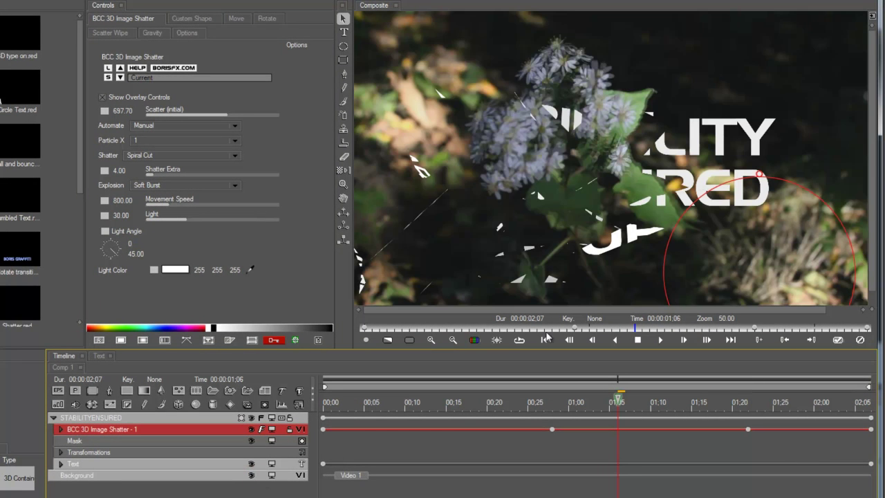
left_click_drag(586, 406, 609, 400)
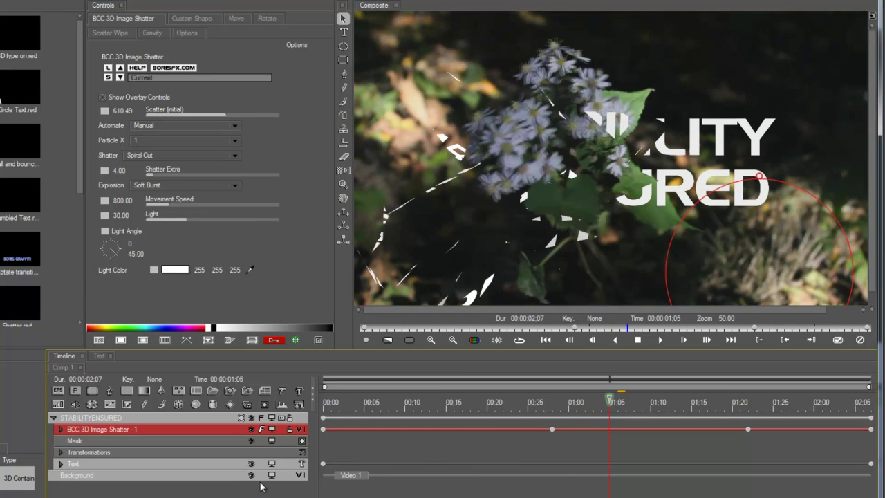
left_click(251, 475)
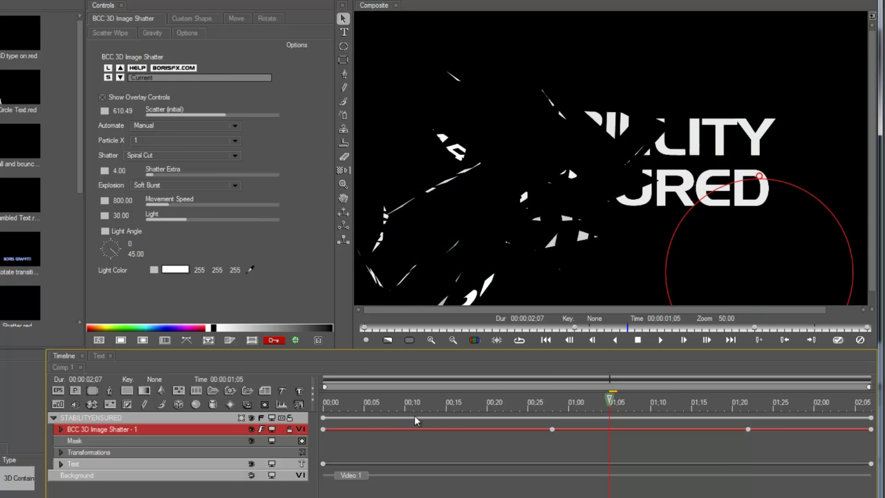
left_click(559, 404)
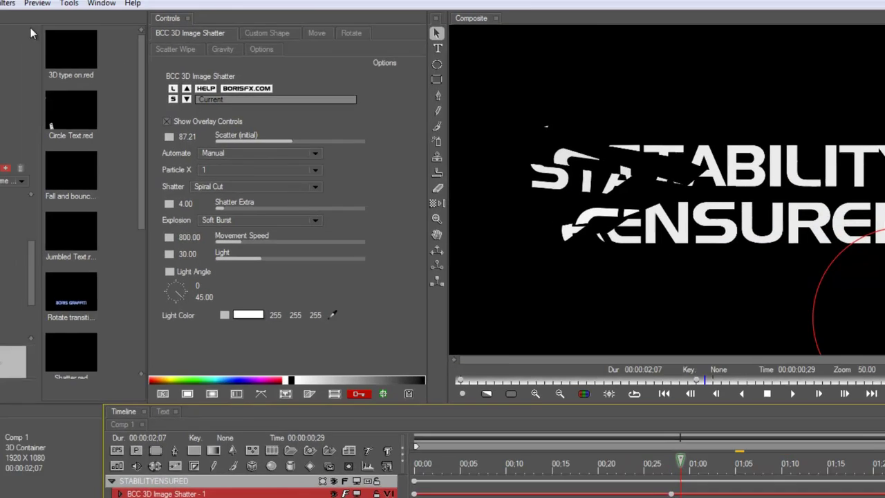
- Add a BCC Colorize Glow filter to the title above the image shatter
left_click(132, 33)
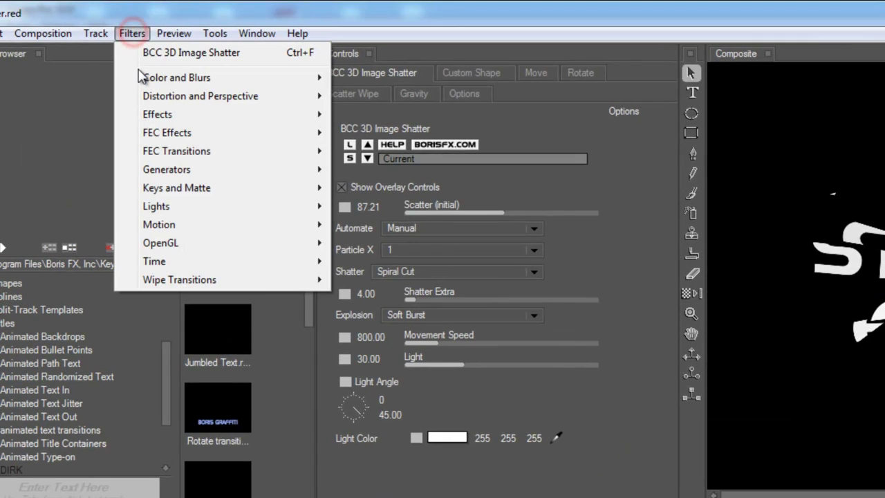
mouse_move(164, 114)
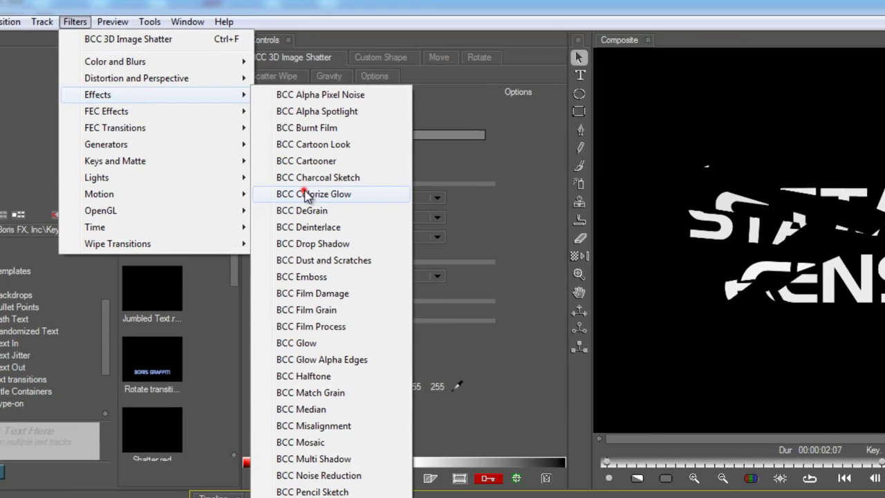
left_click(384, 225)
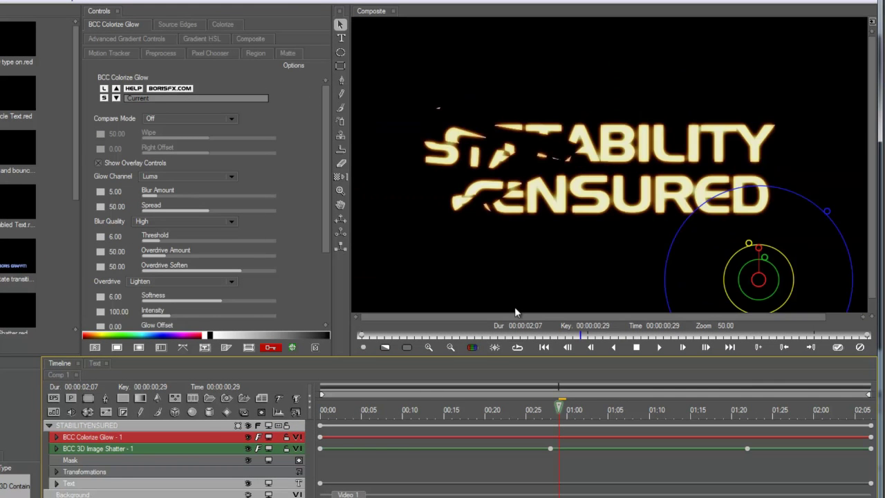
- Trim the Colorize Glow filter on the timeline to run from 00:00:00;27 to 00:00:01;14
left_click(176, 435)
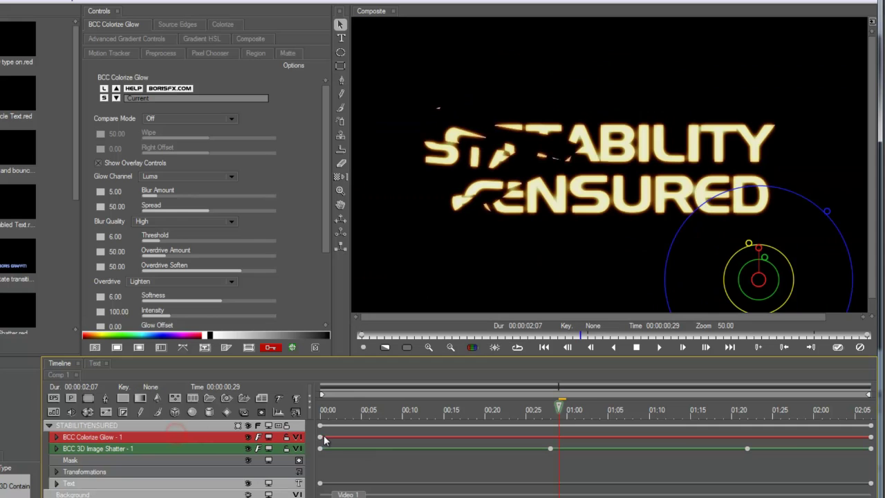
left_click_drag(321, 438, 566, 412)
left_click(548, 411)
left_click_drag(630, 420, 640, 423)
left_click_drag(871, 438, 556, 436)
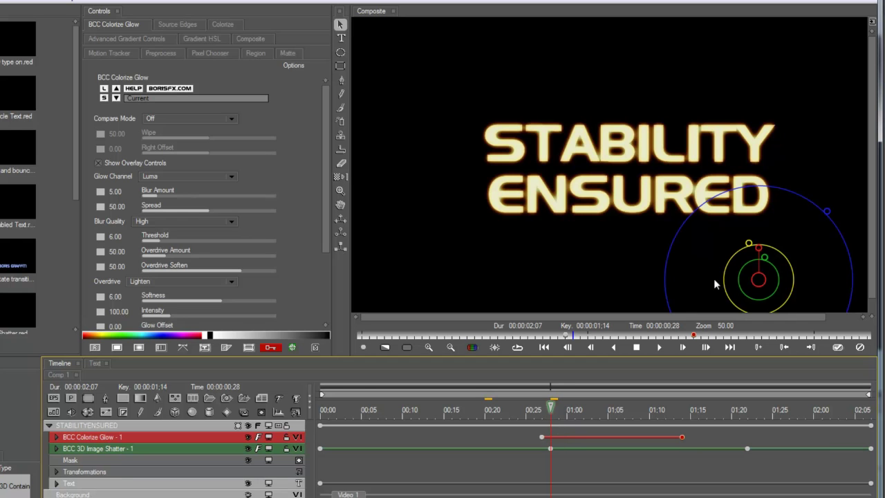
- Animate the glow's Intensity from 1.30 at 00:00:00;27 to 131.33 at 00:00:01;00, with Blur Amount about 15.28 and a wider outer ring there
left_click(541, 437)
left_click_drag(746, 248, 753, 272)
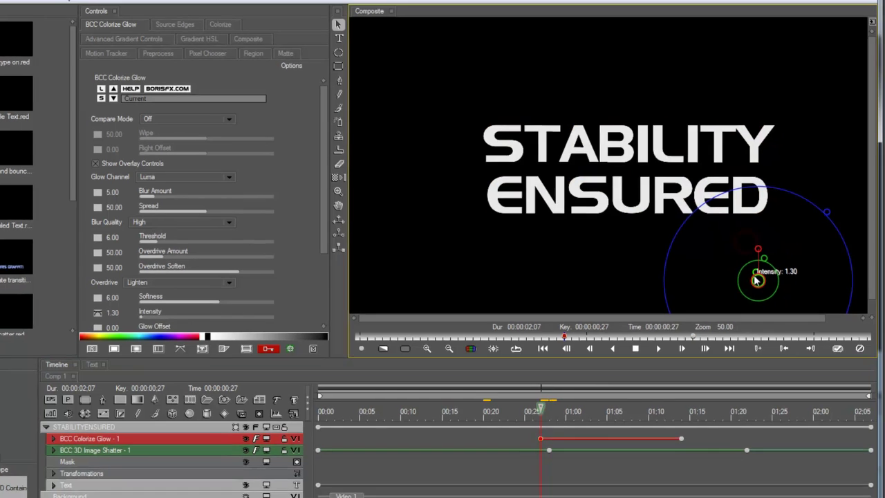
key("space")
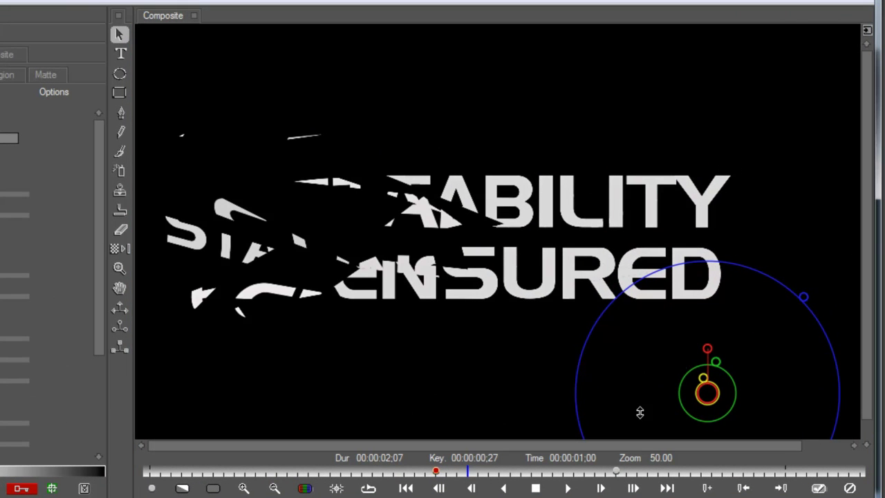
left_click_drag(702, 372, 690, 330)
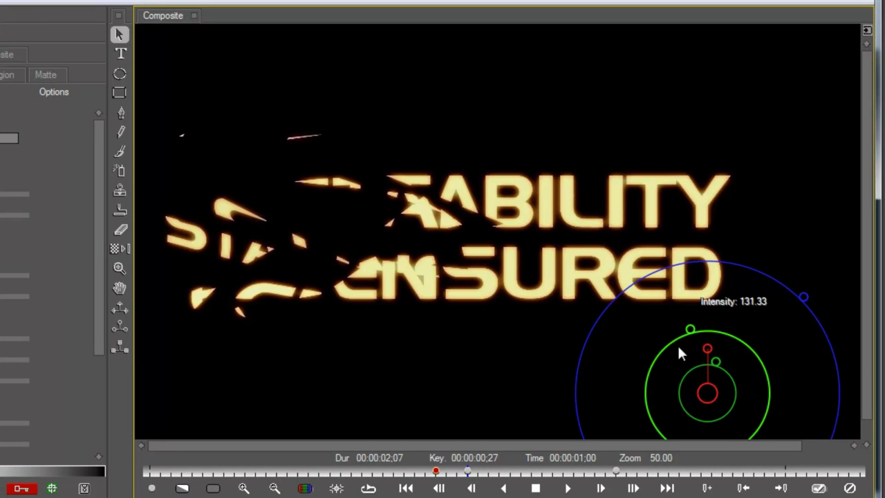
left_click_drag(715, 365, 727, 309)
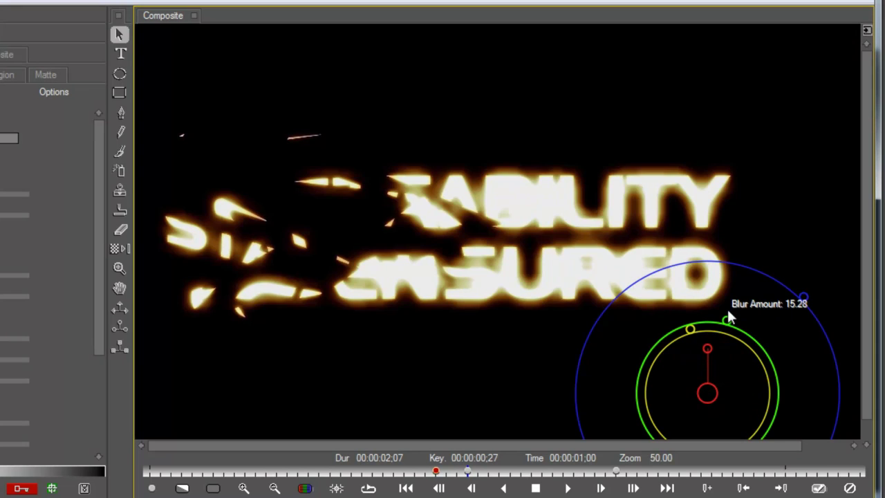
left_click_drag(803, 297, 818, 234)
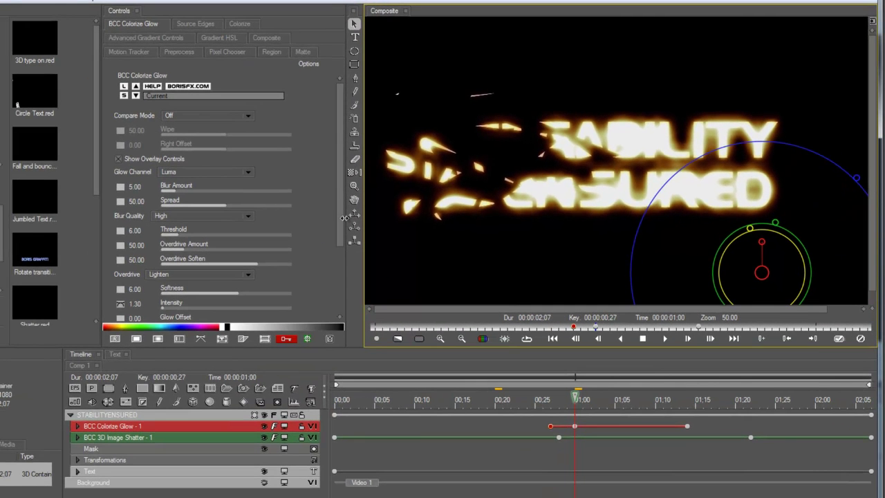
- Set the glow's Overdrive Amount to 113.49 and Threshold to 16.47, both with Constant interpolation
left_click(341, 220)
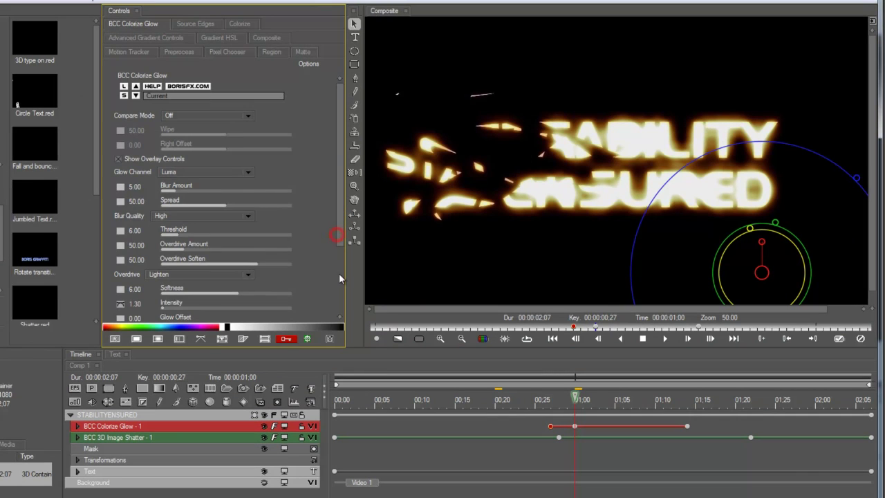
left_click(339, 265)
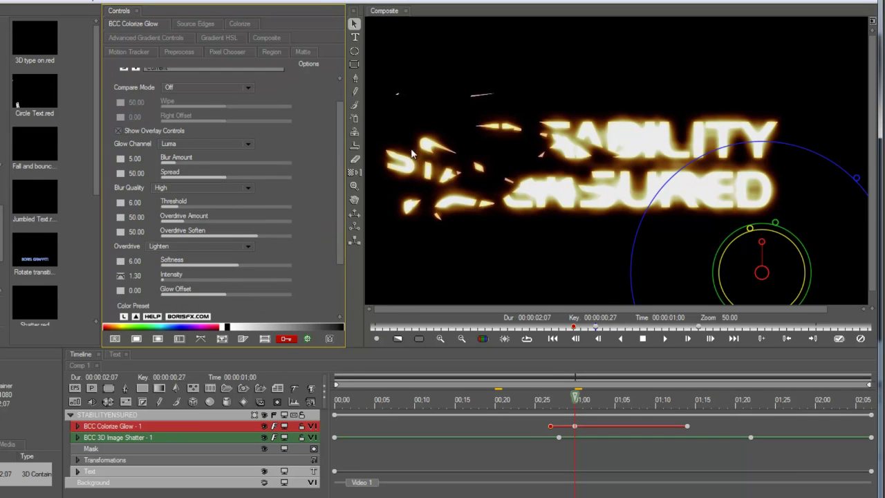
left_click_drag(198, 226, 219, 229)
right_click(121, 220)
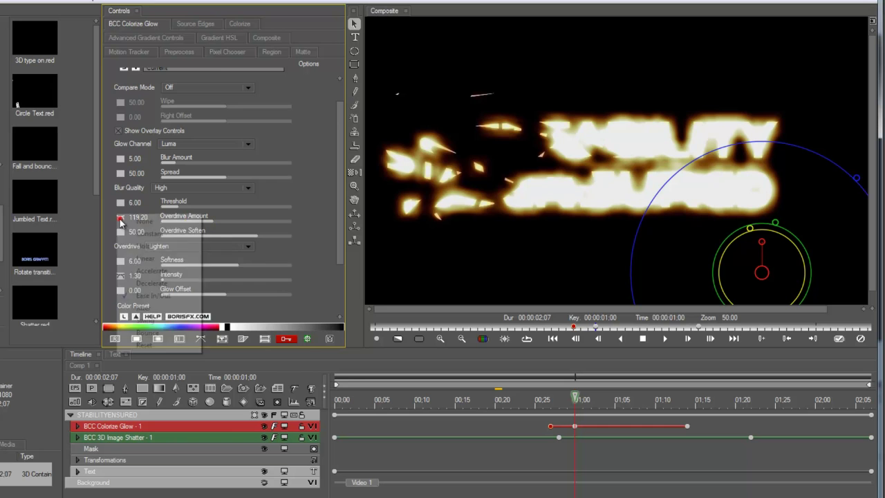
left_click(129, 232)
left_click_drag(178, 206, 209, 210)
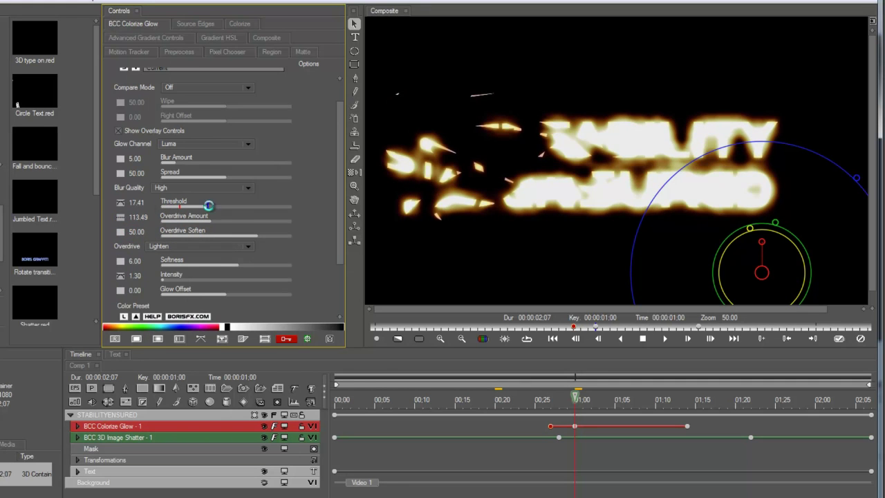
right_click(122, 203)
left_click(129, 215)
- Scrub the timeline from 00:00:00;27 to check how the glow builds as the title shatters
left_click(551, 406)
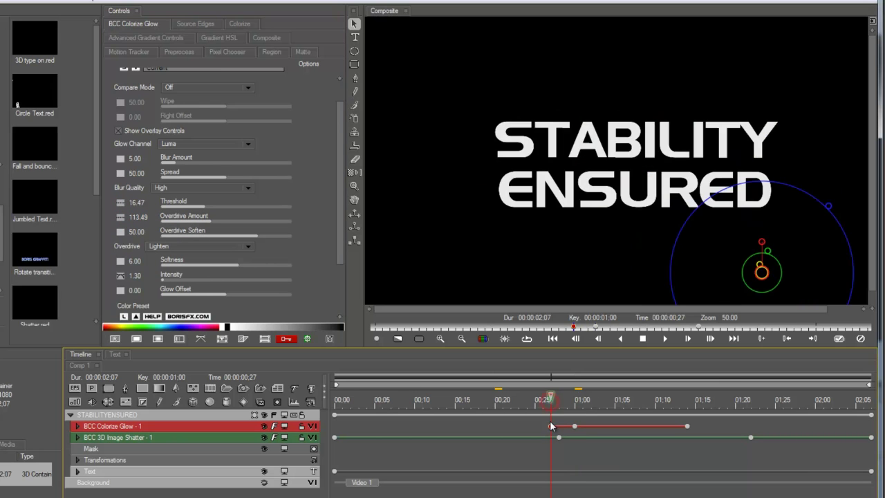
left_click(566, 401)
left_click_drag(581, 405, 741, 432)
left_click(568, 400)
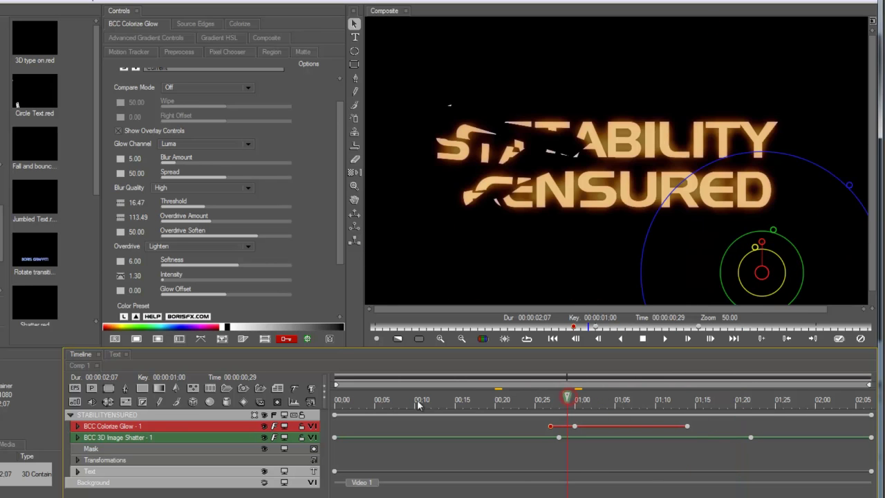
- Animate the STABILITYENSURED track's Scale X and Y from 0 at 00:00:00;00 to 100 at 00:00:01;00
left_click(198, 415)
key("Home")
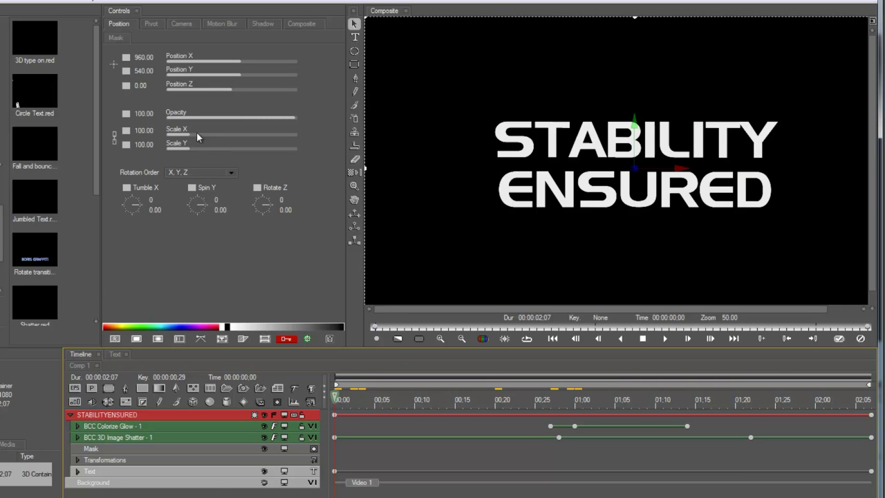
left_click_drag(181, 137, 168, 137)
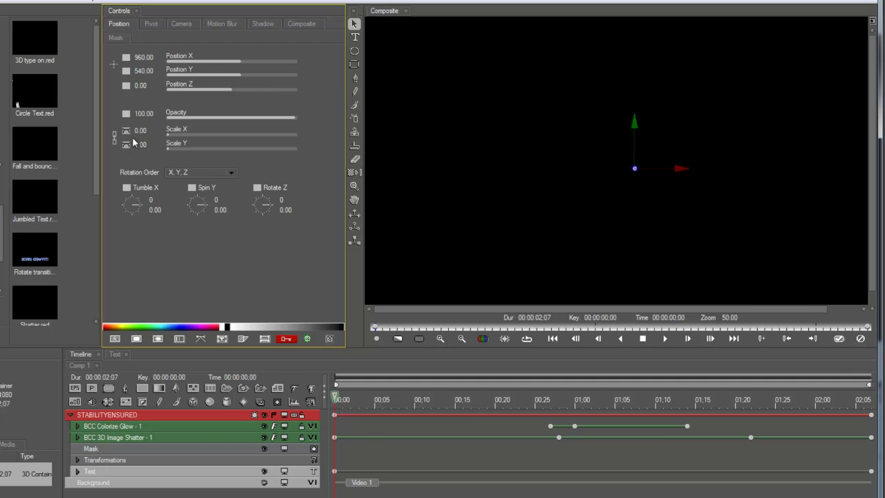
left_click_drag(342, 401, 566, 401)
key("Right")
double_click(143, 130)
type("100")
key("Return")
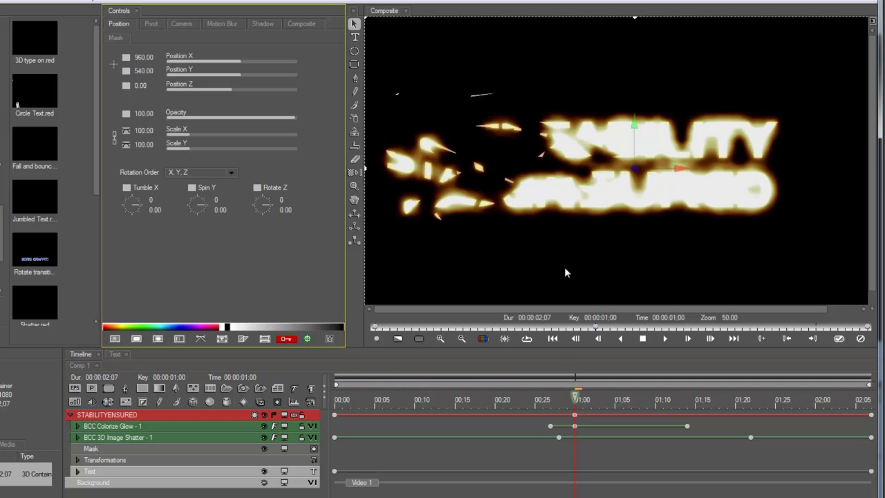
- Scrub the timeline to check the title's scale-up together with the glow and shatter
left_click_drag(629, 404, 727, 405)
left_click(551, 404)
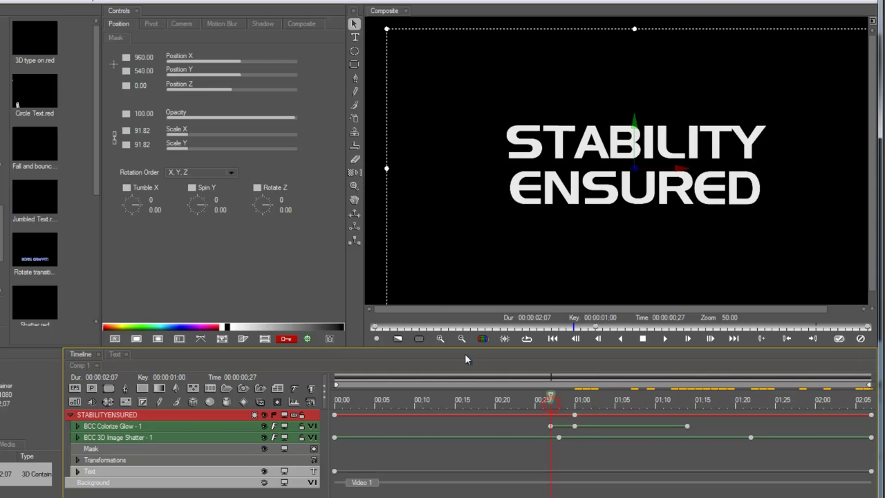
left_click(589, 405)
- Set the STABILITYENSURED track's Spin Y to 49 at 00:00:01;15 and check the end of the animation
left_click(694, 409)
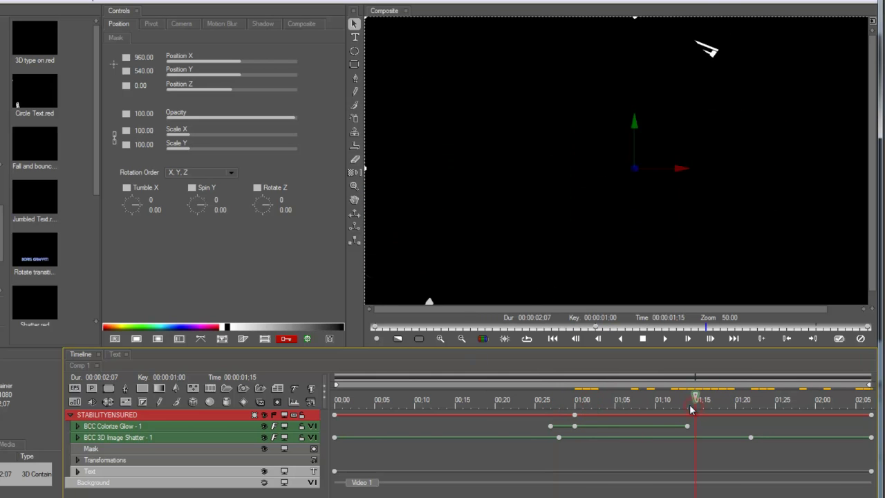
left_click_drag(201, 206, 205, 216)
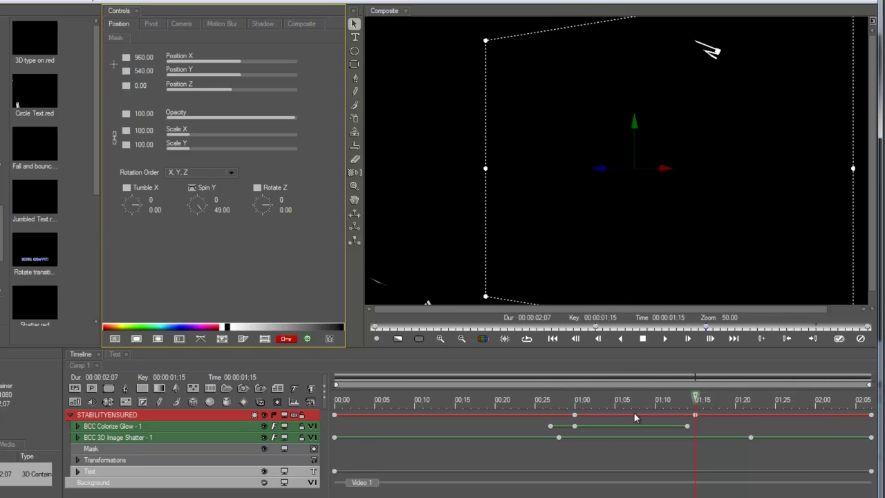
left_click_drag(680, 404, 803, 407)
- Apply the finished title, returning to Vegas Pro, and check the second event on the timeline
left_click(838, 338)
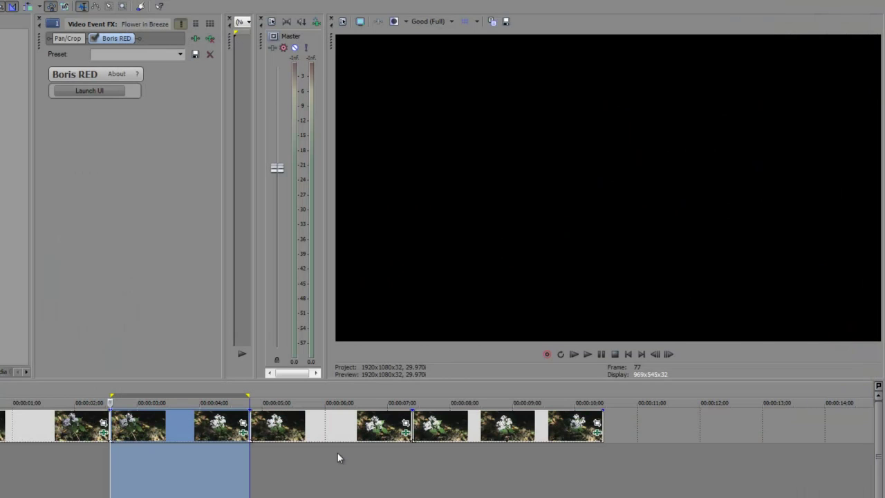
left_click(197, 427)
left_click(217, 423)
- Preview the BORIS RED smoke title on the third event and open its effect in Boris RED
left_click(297, 427)
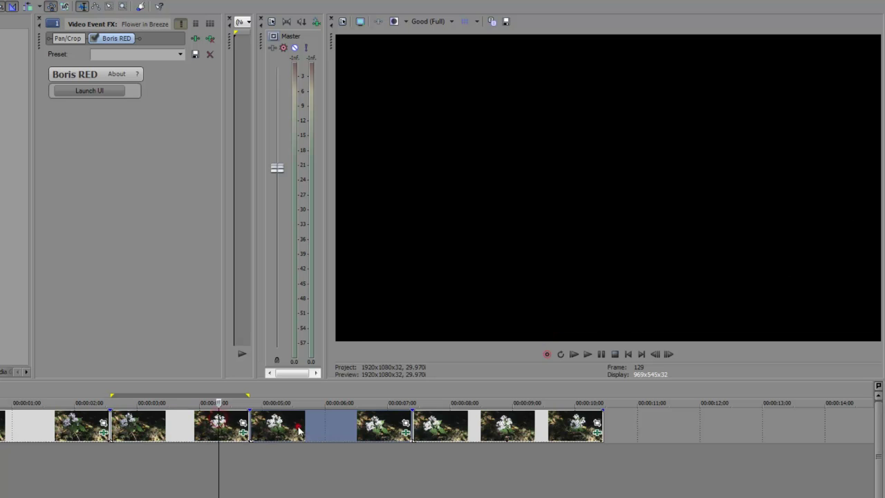
left_click(313, 423)
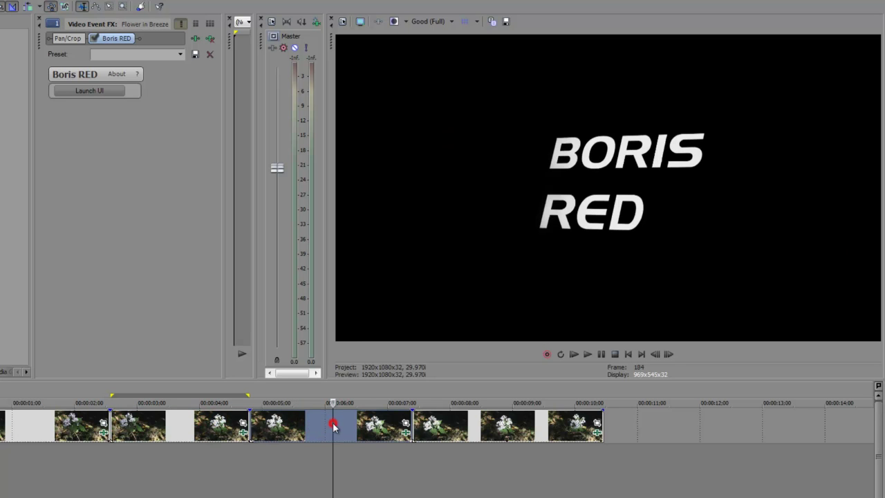
left_click(370, 424)
left_click(387, 429)
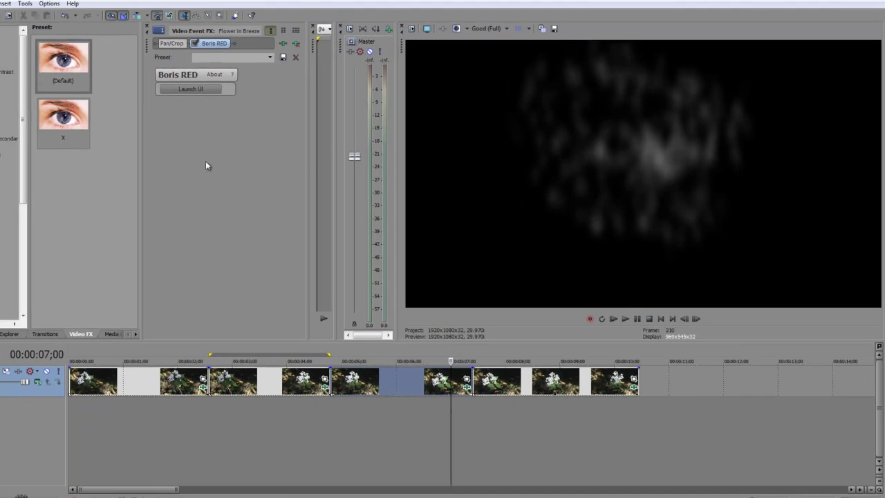
left_click(204, 91)
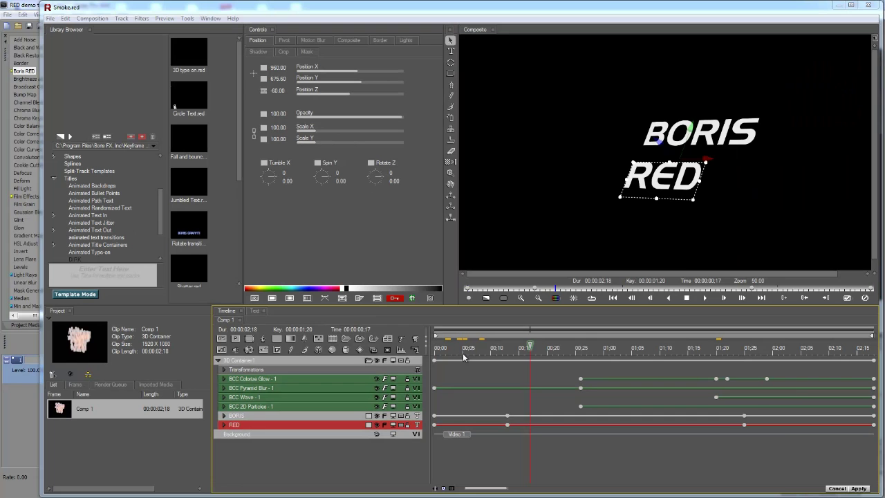
- Preview the BORIS RED smoke title's animation through to its fade-out
left_click_drag(470, 352, 558, 350)
key("space")
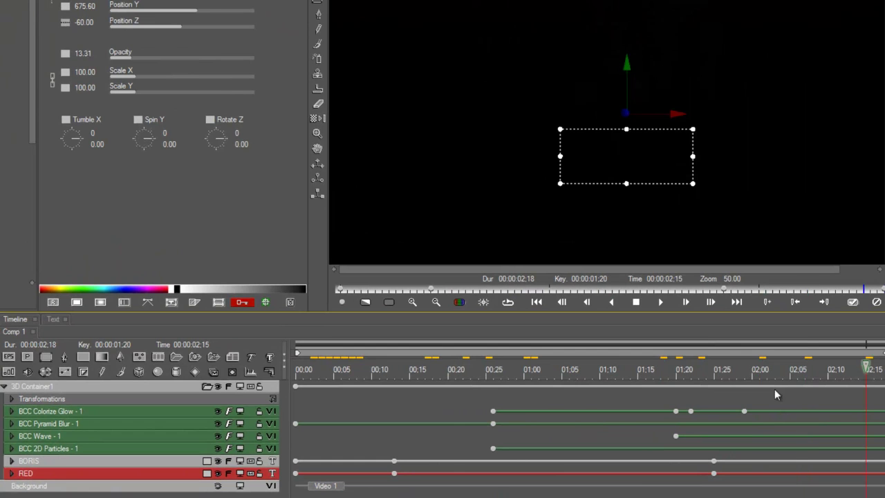
left_click_drag(611, 392, 419, 393)
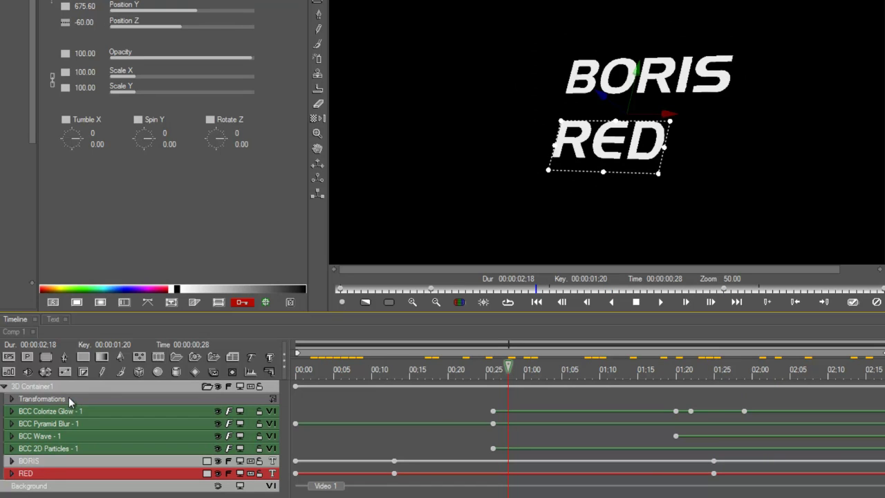
- Delete the 3D Container with the BORIS and RED text and its filters, leaving only the Background track
left_click(63, 461)
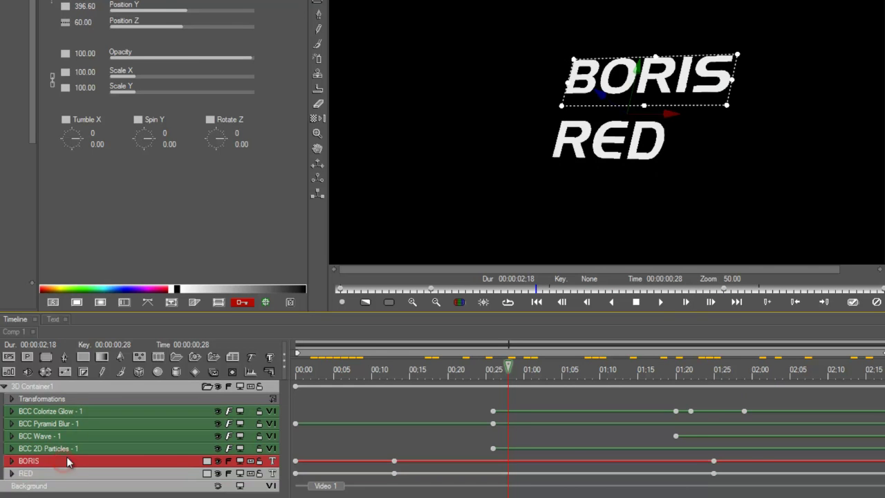
left_click(76, 388)
key("Delete")
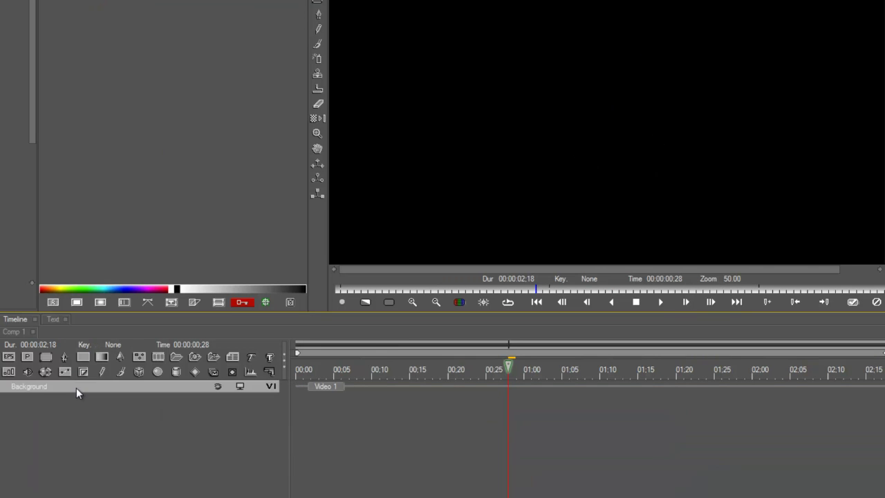
- Create a text track reading "This is Great!" and return to the timeline
left_click(177, 372)
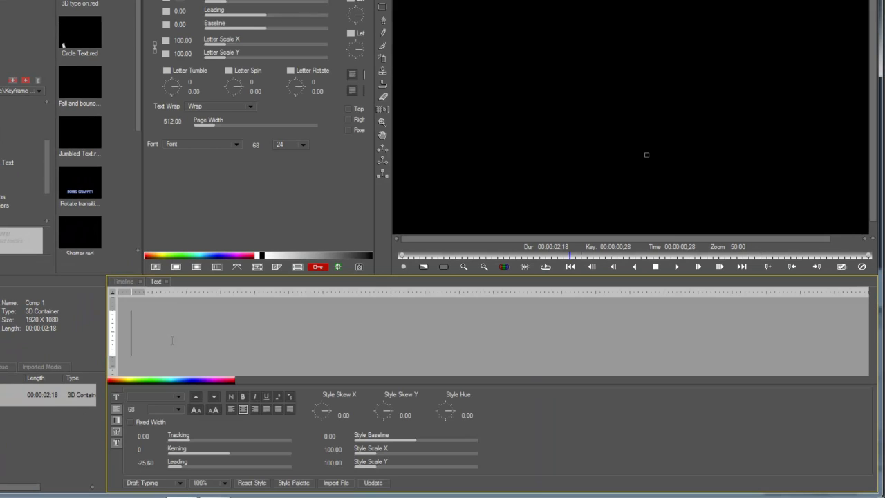
left_click(173, 339)
type("Thi")
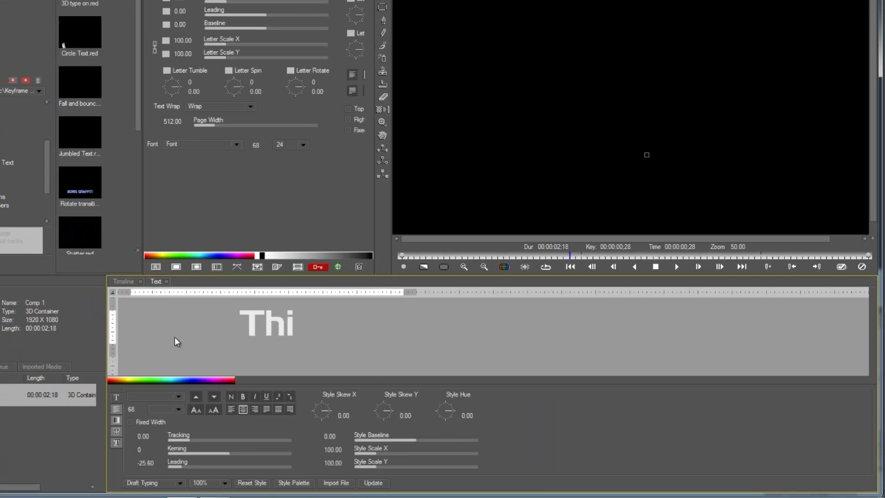
type("s is Great!")
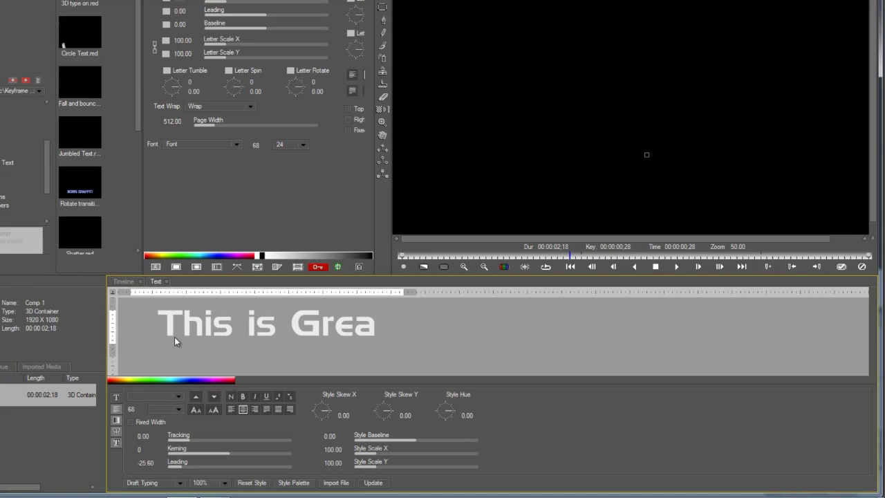
left_click(372, 481)
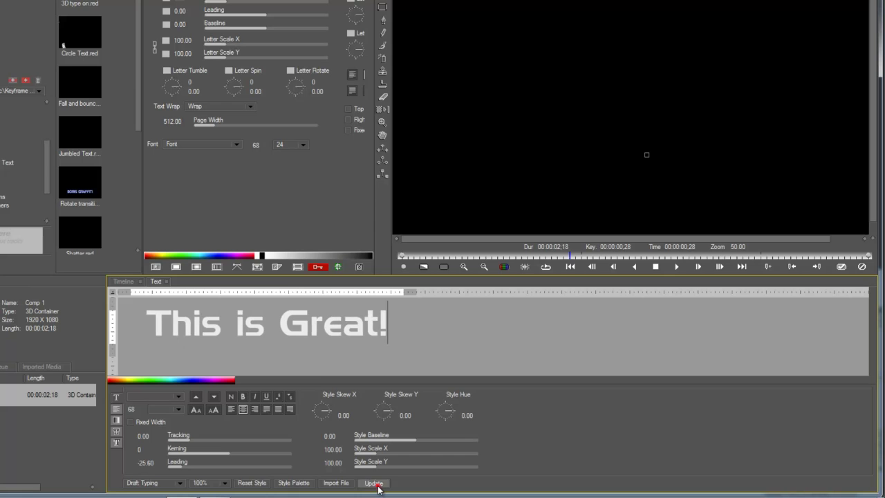
left_click(124, 281)
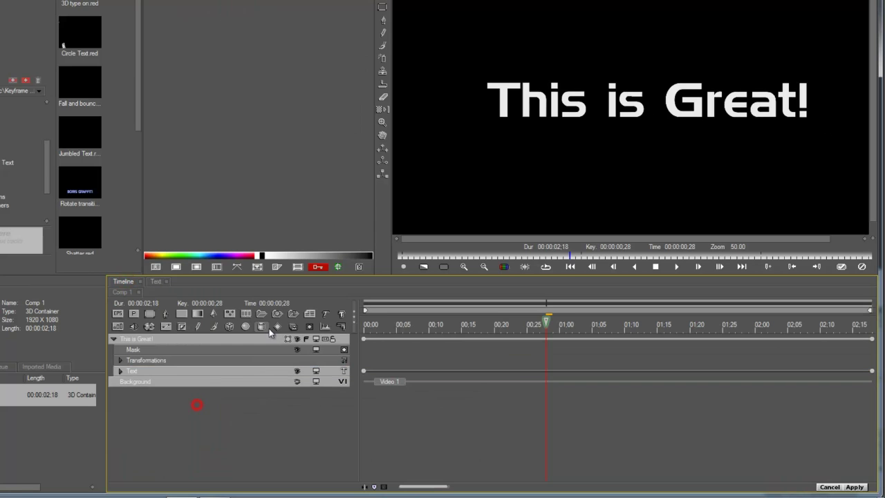
- Add a second text track reading "Calorie Intake" and collapse both title tracks in the timeline
left_click(327, 313)
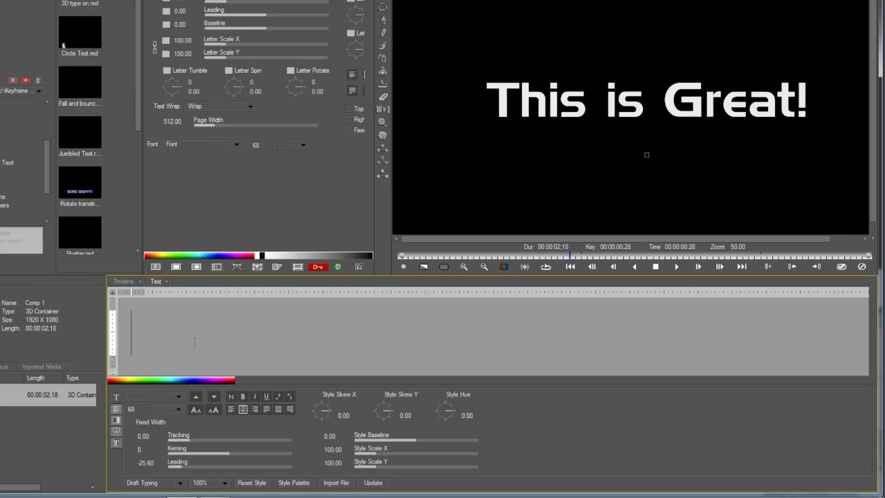
type("Calorie Intake")
left_click(372, 482)
left_click(122, 282)
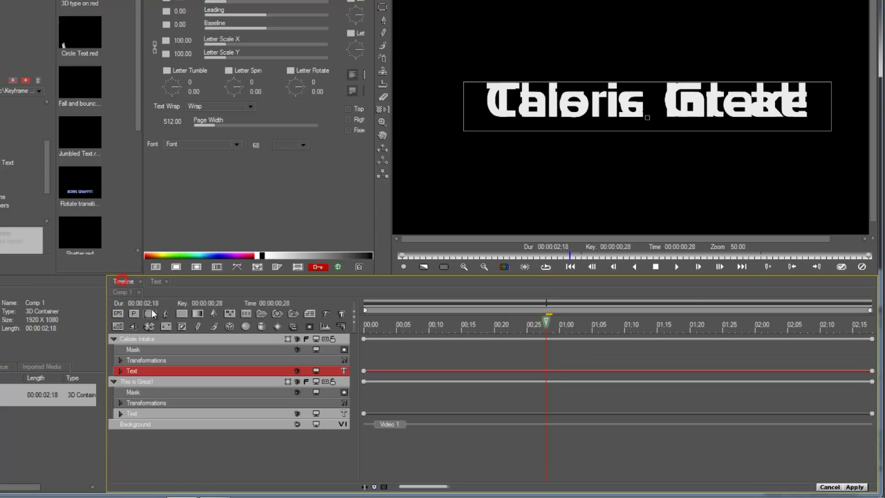
left_click(122, 380)
left_click(114, 381)
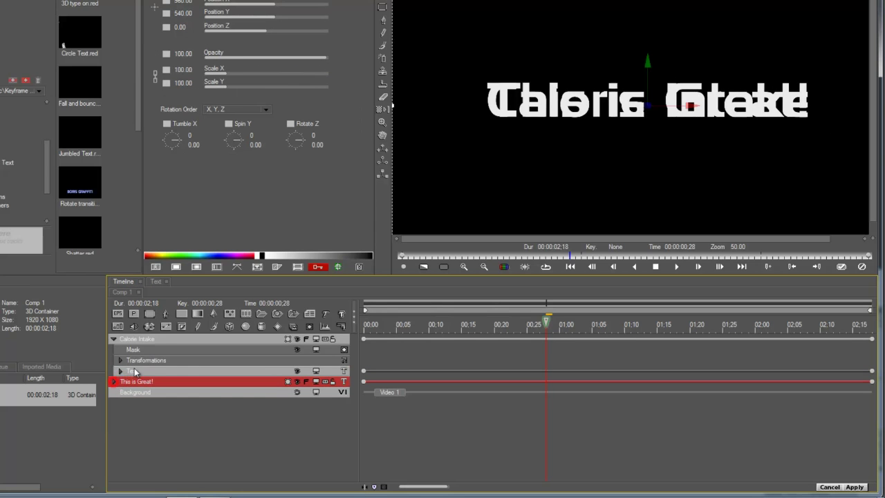
left_click(165, 340)
left_click(115, 339)
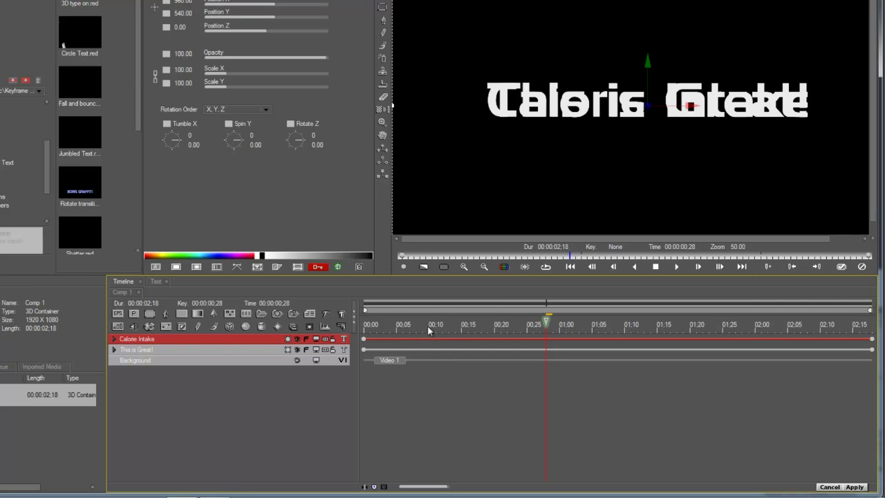
- At 00:00:00;00, place the Calorie Intake title above the visible frame and This is Great! below it
left_click_drag(414, 329, 359, 329)
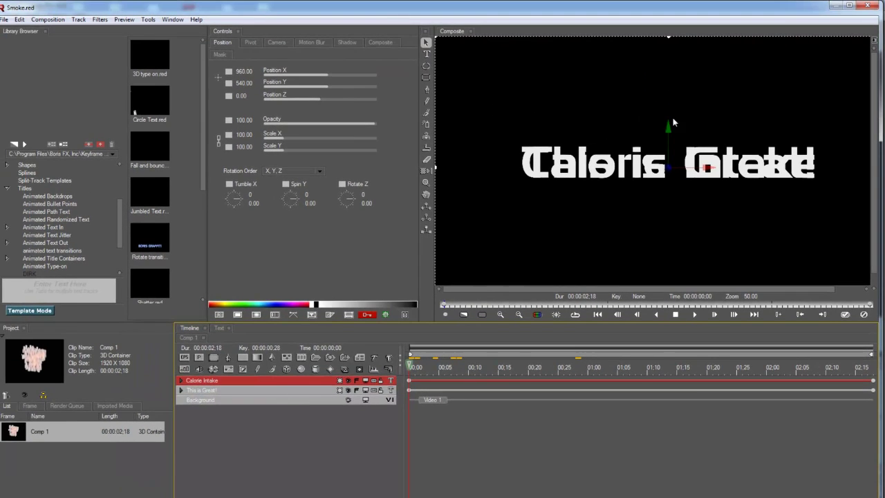
key("ctrl+minus")
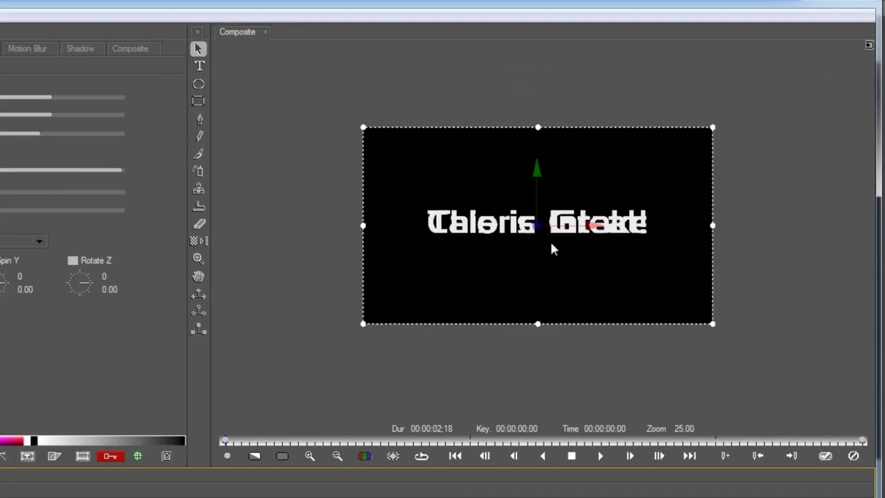
left_click_drag(652, 122, 656, 81)
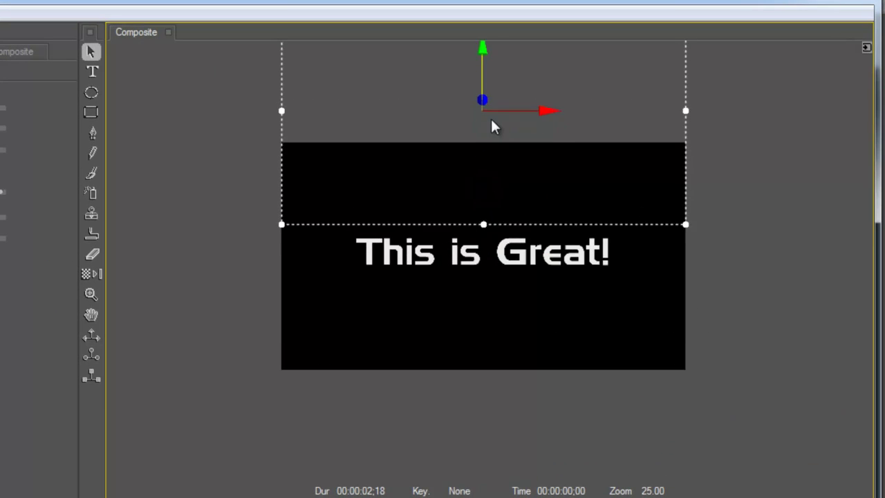
mouse_move(490, 121)
left_mouse_down()
mouse_move(490, 141)
mouse_move(491, 117)
left_mouse_up()
left_click(447, 253)
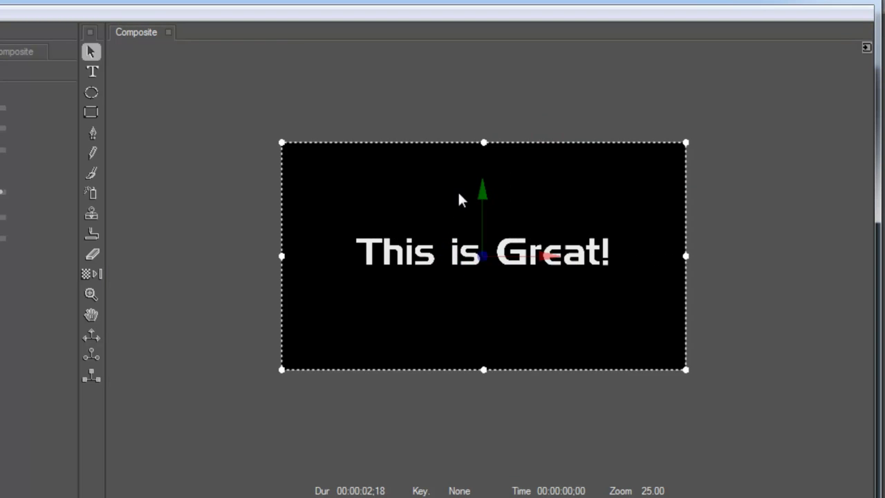
left_click_drag(481, 192, 489, 273)
- At 00:00:00;22, bring both titles together mid-frame, with Position Y about 674 for This is Great! and 464 for Calorie Intake
left_click_drag(338, 412, 485, 408)
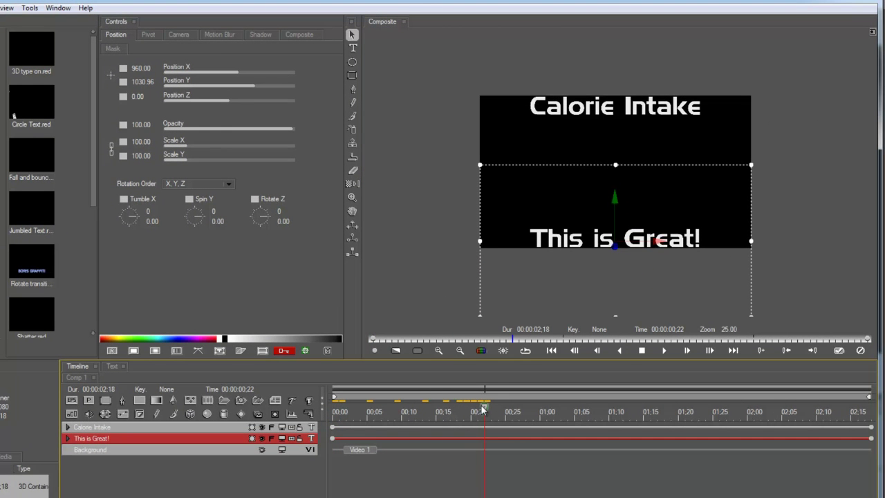
left_click_drag(615, 197, 622, 172)
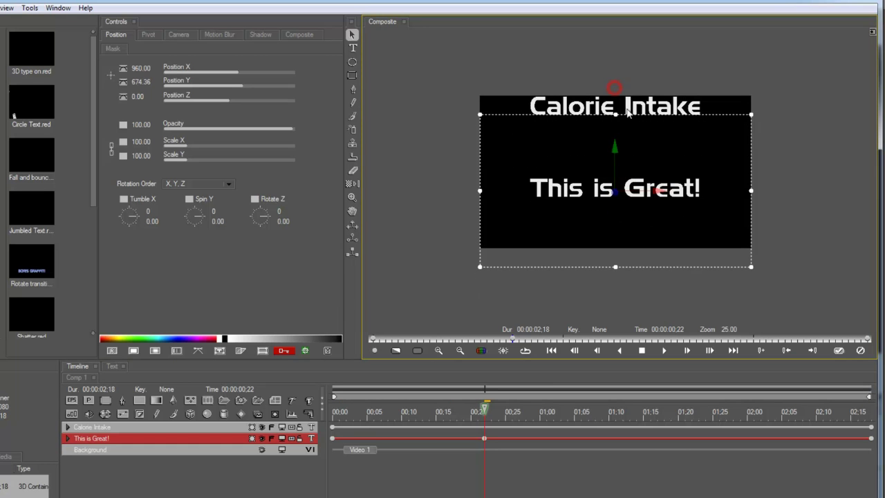
left_click(627, 111)
left_click_drag(618, 68, 616, 90)
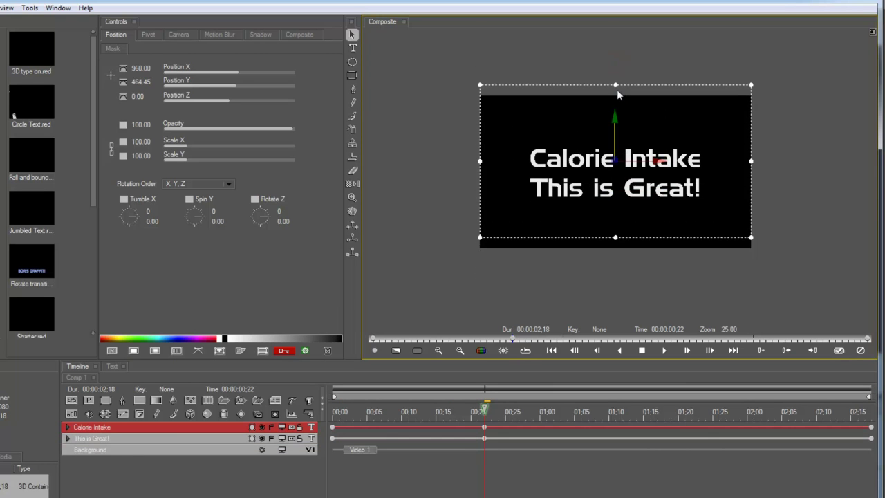
- Change the Position Y interpolation on the Calorie Intake and This is Great! tracks and preview the move-in
left_click(128, 85)
left_click(148, 107)
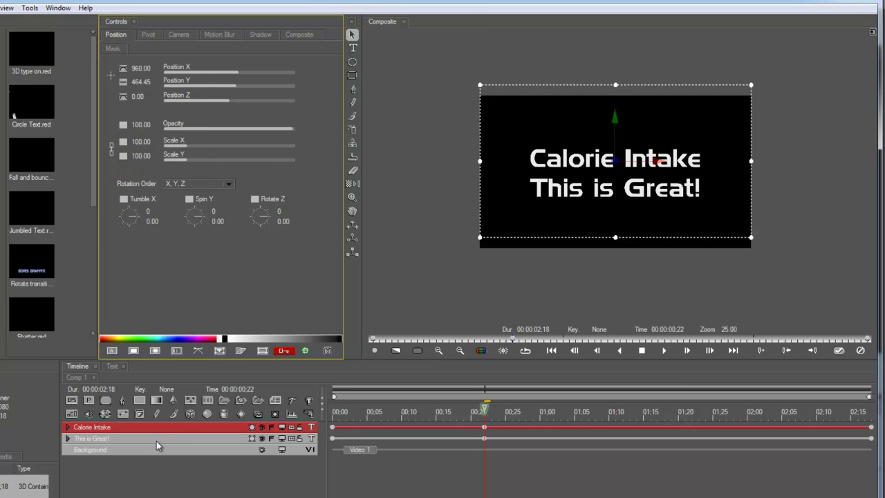
left_click(156, 439)
left_click(125, 84)
left_click(134, 112)
key("space")
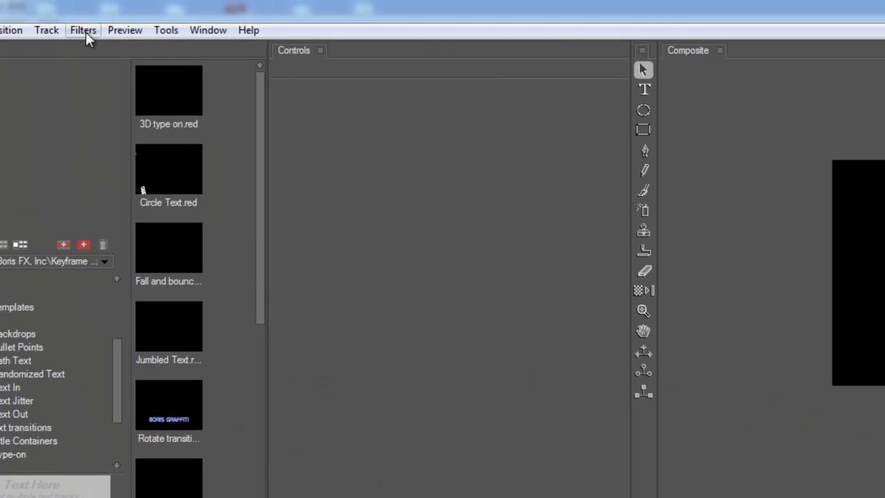
- Apply the BCC 2D Particles filter from Distortion and Perspective above both titles and check its scatter along the timeline
left_click(83, 29)
mouse_move(173, 91)
left_click(339, 91)
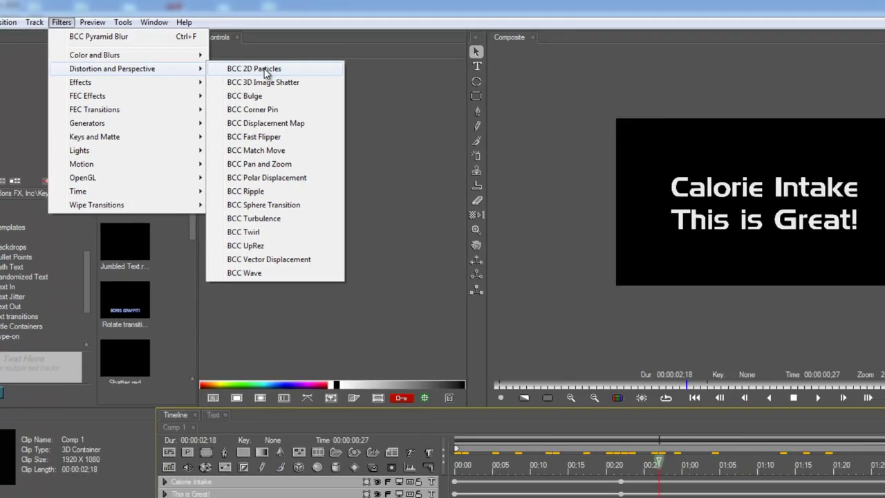
left_click_drag(491, 391, 676, 395)
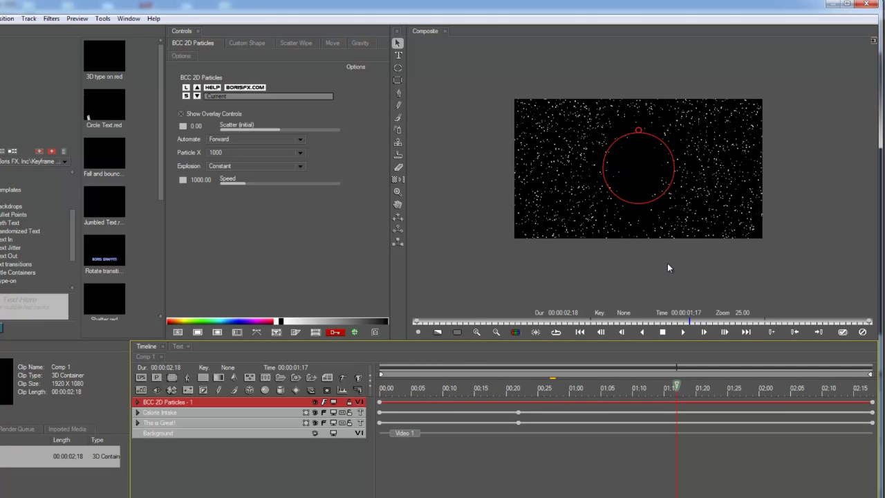
scroll(608, 198, "up", 1)
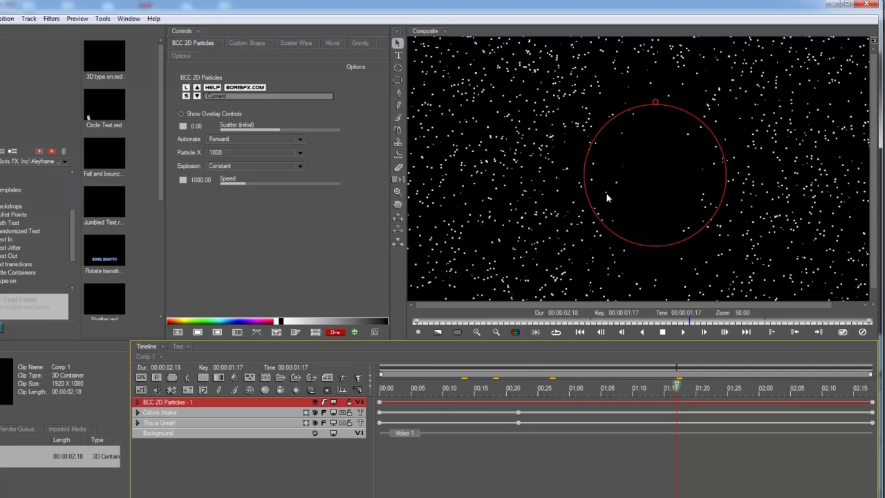
left_click(506, 392)
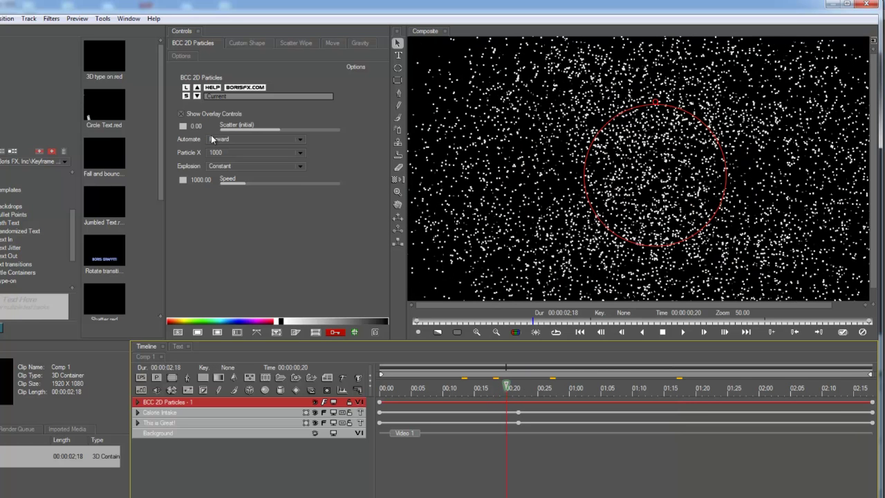
- Turn on the Scatter Wipe of the BCC 2D Particles filter
left_click(256, 43)
left_click(301, 43)
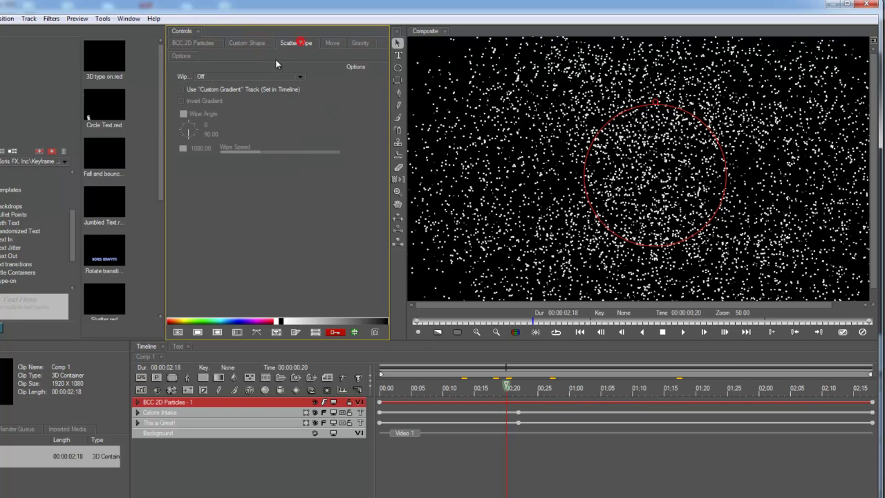
left_click(208, 76)
left_click(207, 88)
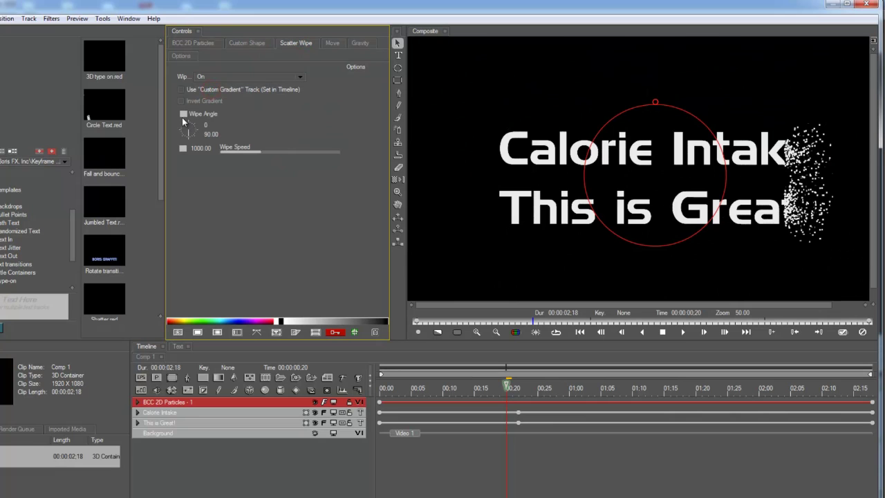
- Set the scatter wipe's angle to 270 with Constant interpolation and check the wipe at 00:00:01;06
left_click_drag(209, 134, 210, 134)
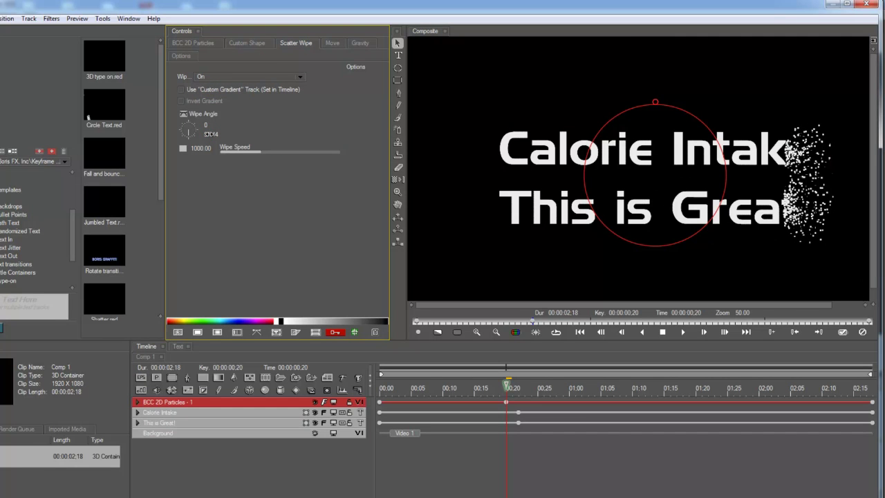
type("0")
key("Return")
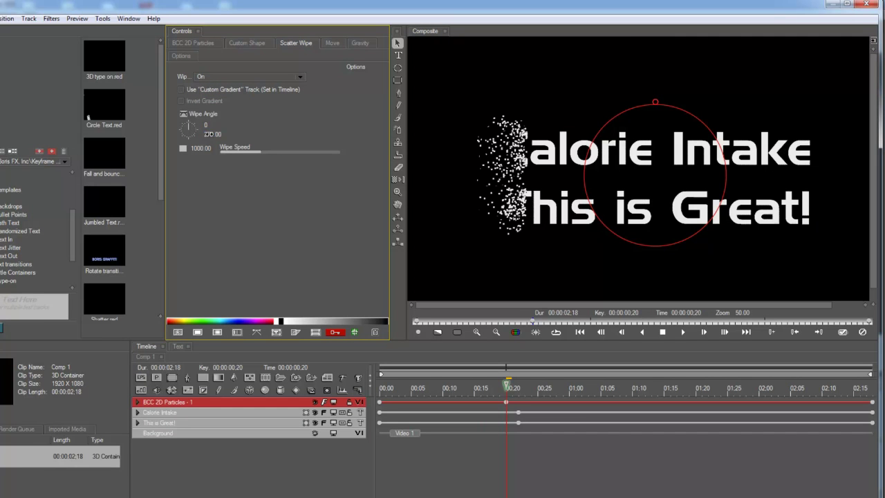
left_click(182, 115)
left_click(193, 127)
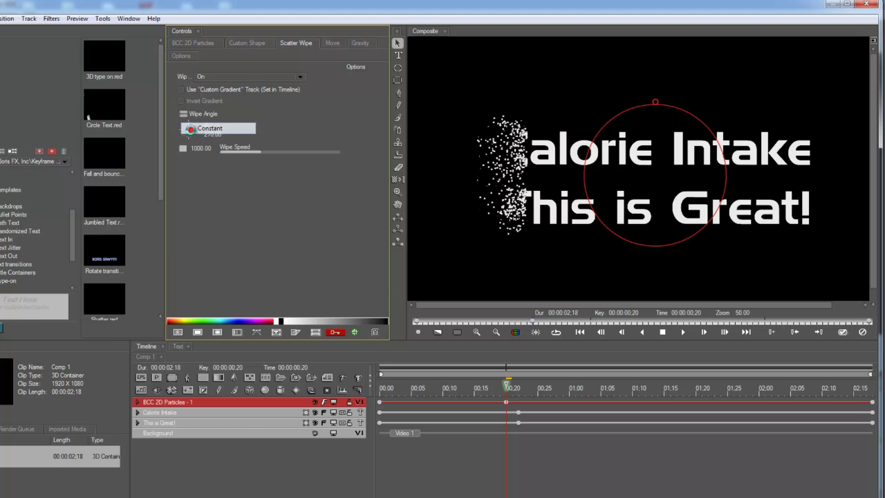
key("space")
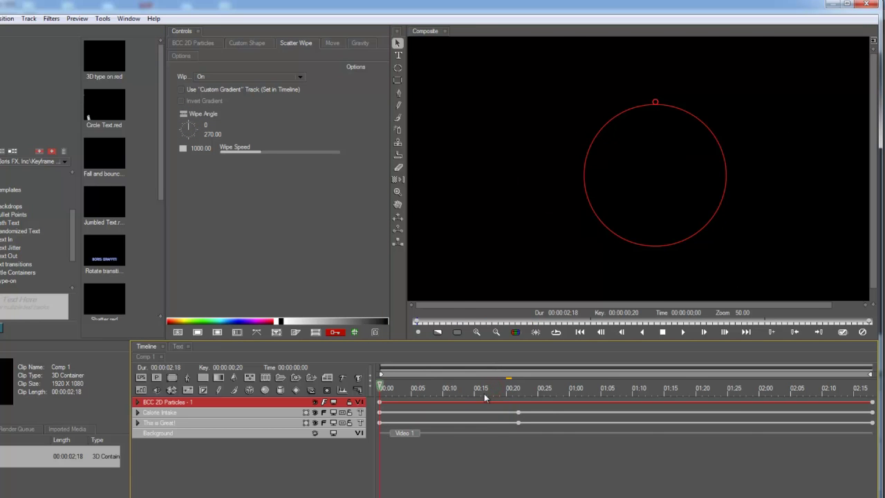
left_click(606, 389)
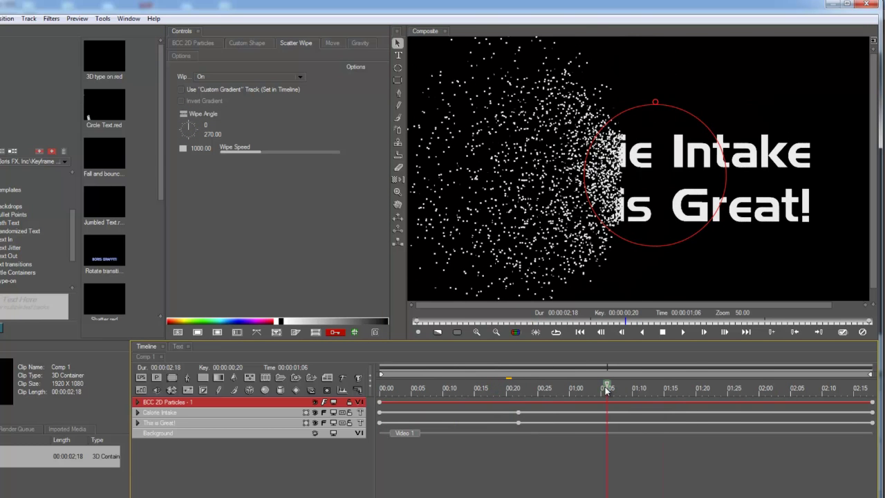
- Set the BCC 2D Particles filter's Automate option to Manual
left_click(203, 46)
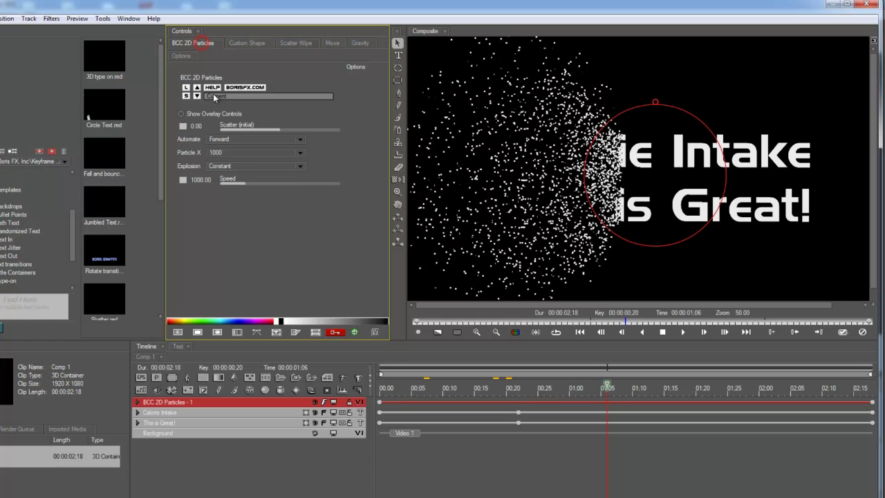
left_click(235, 139)
left_click(237, 140)
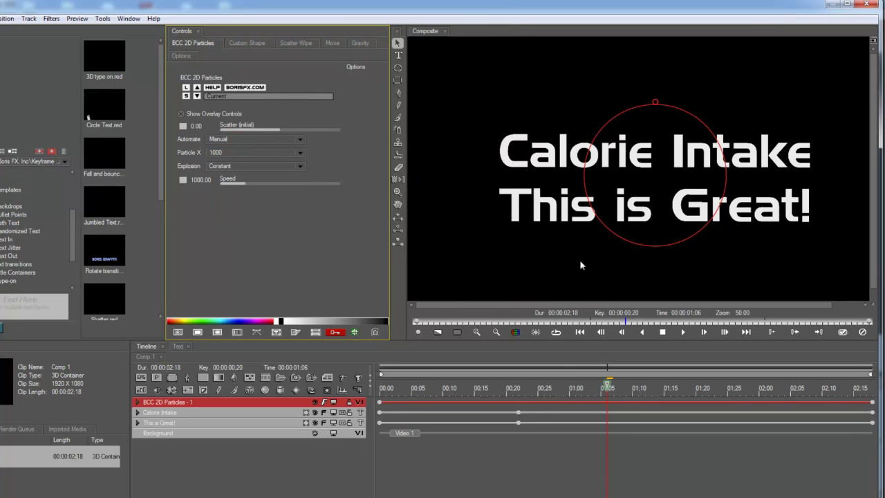
- Animate the particles' initial scatter with Linear interpolation from 00:00:01;01, enlarging the scatter circle to about 2719.81 at 00:00:02;01
left_click(588, 393)
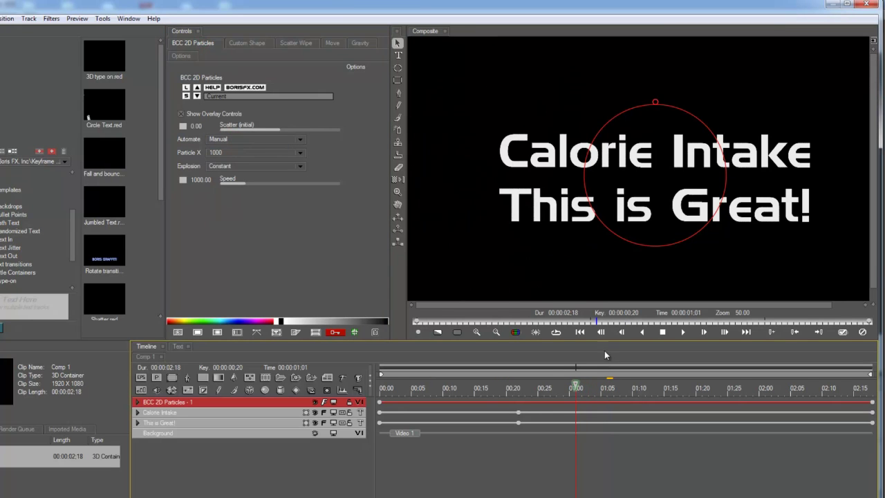
left_click(182, 126)
left_click(202, 154)
left_click_drag(600, 394, 765, 389)
left_click_drag(653, 102, 668, 56)
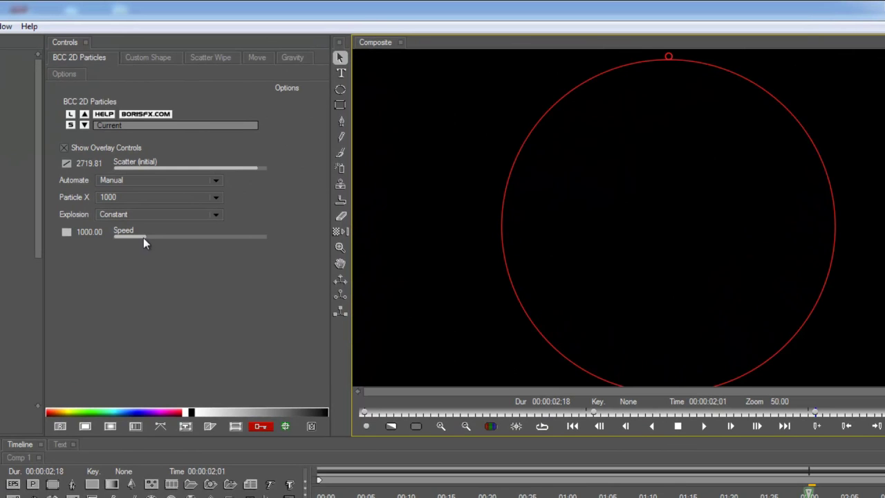
- Set the particles' explosion speed to 200 with Constant interpolation
left_click(92, 233)
type("200")
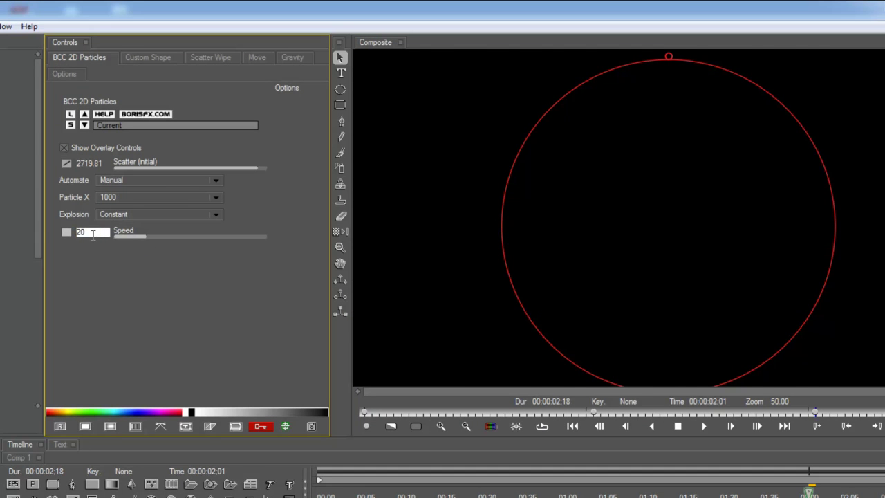
key("Return")
left_click(66, 236)
left_click(93, 251)
- Shift the scatter keyframe from 00:00:02;01 to the end of the track at 00:00:02;18 and preview the dissolve
left_click_drag(772, 492, 735, 493)
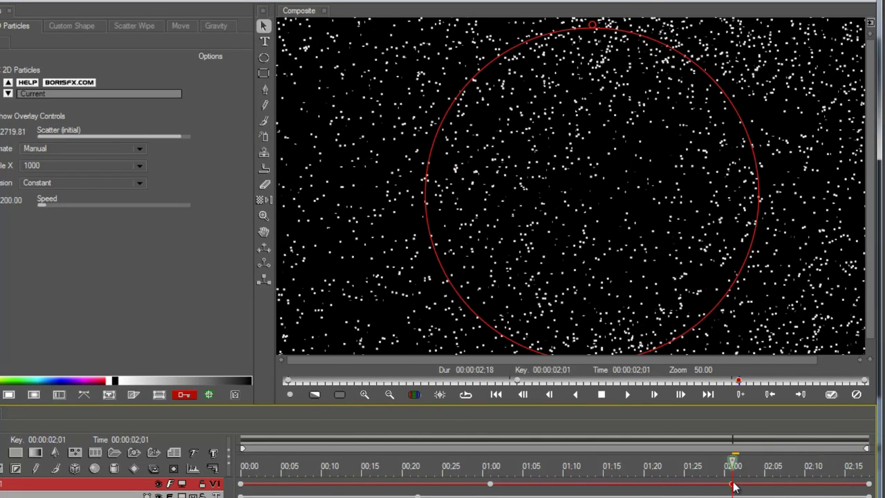
left_click_drag(734, 487, 872, 487)
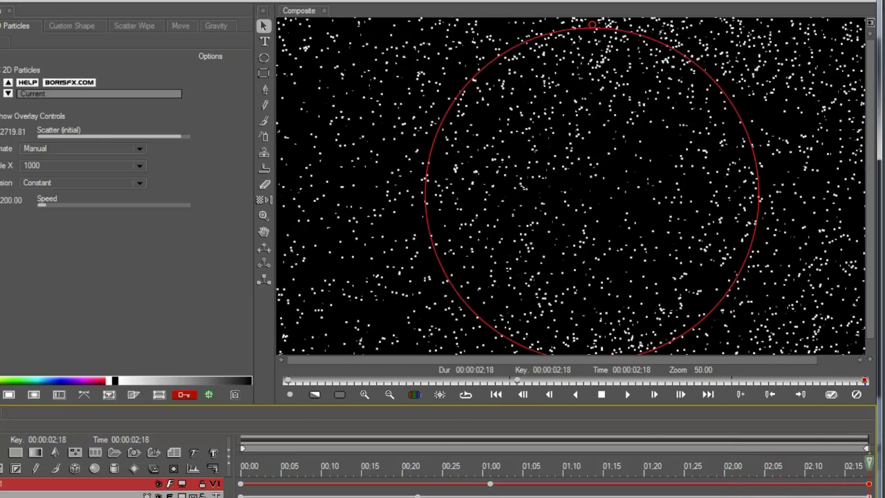
left_click_drag(869, 484, 579, 484)
key("space")
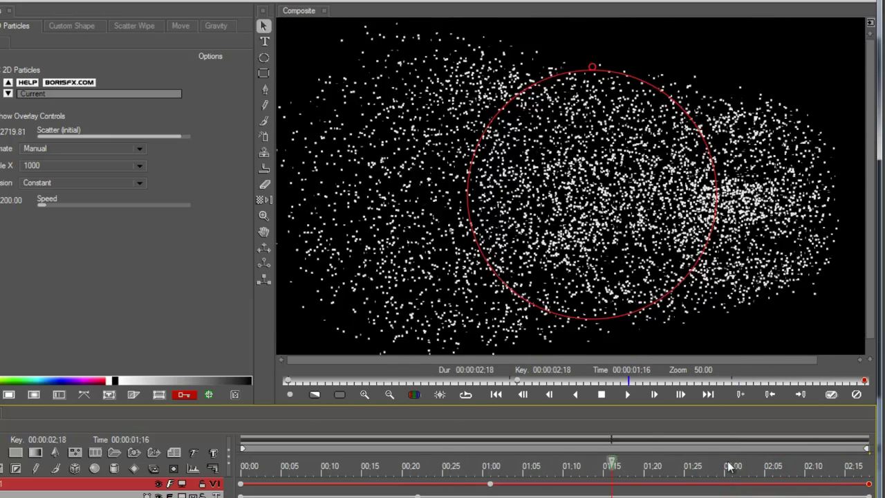
- Set the particles' gravity to -100 and check its effect along the timeline up to 00:00:01;11
left_click(564, 470)
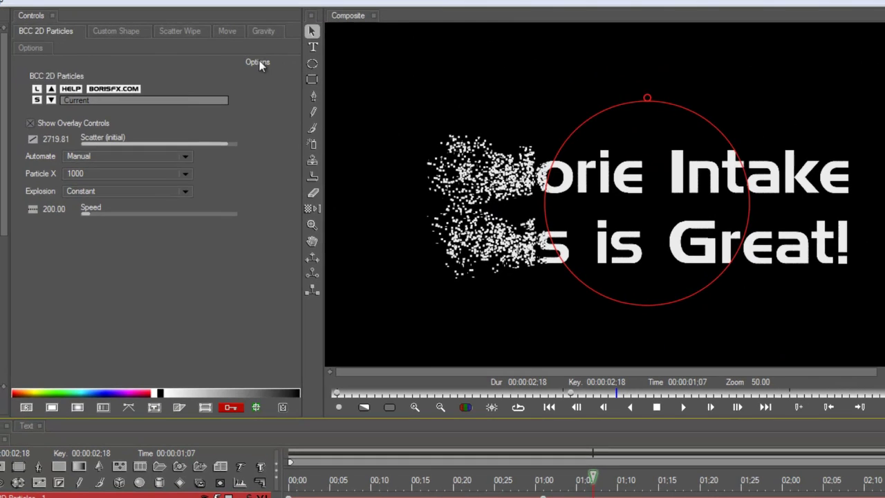
left_click(214, 27)
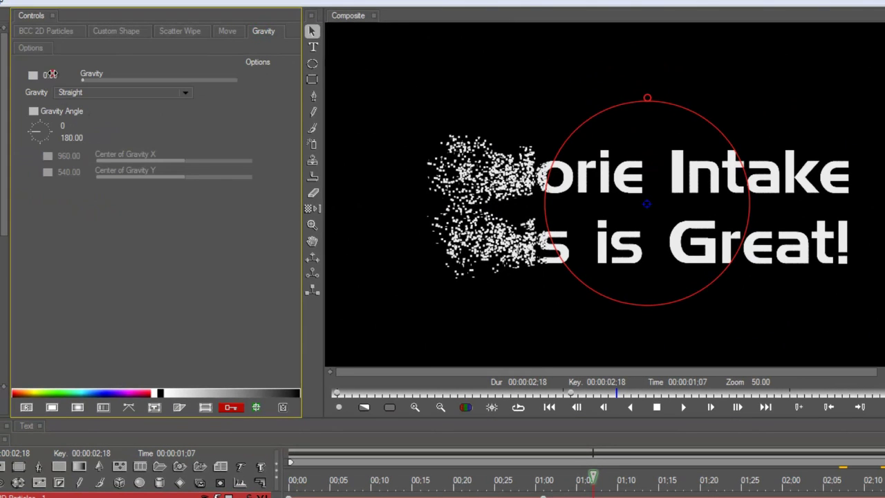
type("-100")
key("Return")
left_click_drag(541, 486, 626, 480)
- Switch the gravity value's interpolation to Constant and preview the falling particles
left_click(55, 74)
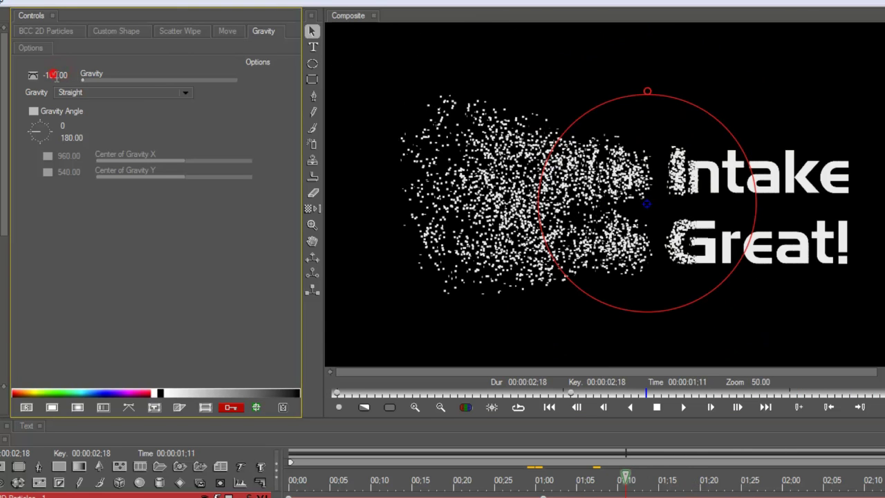
left_click(33, 74)
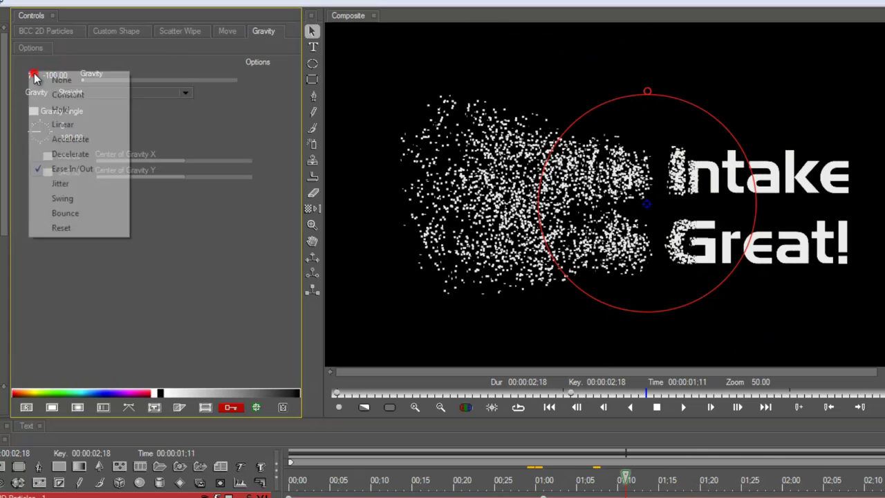
left_click(41, 92)
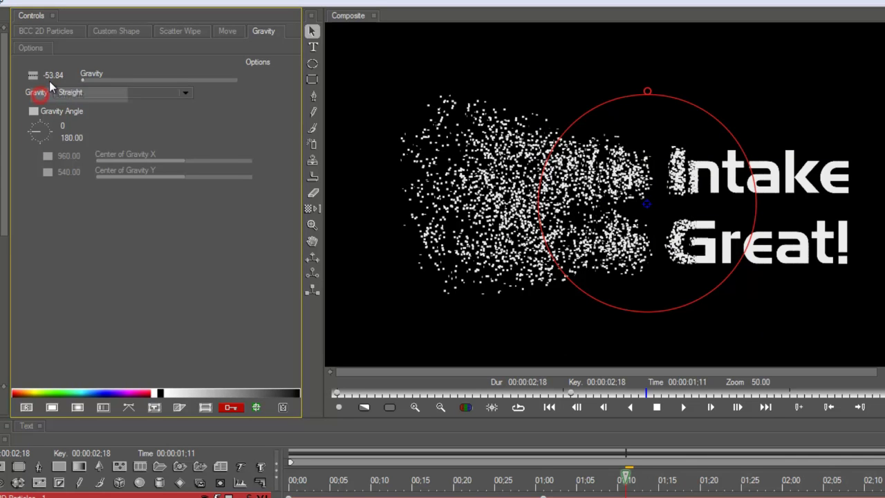
left_click(76, 125)
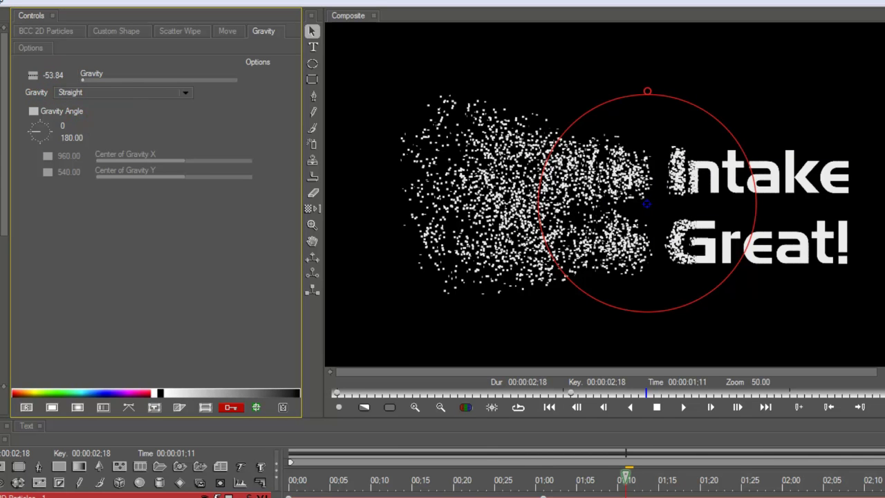
left_click_drag(619, 479, 412, 476)
key("space")
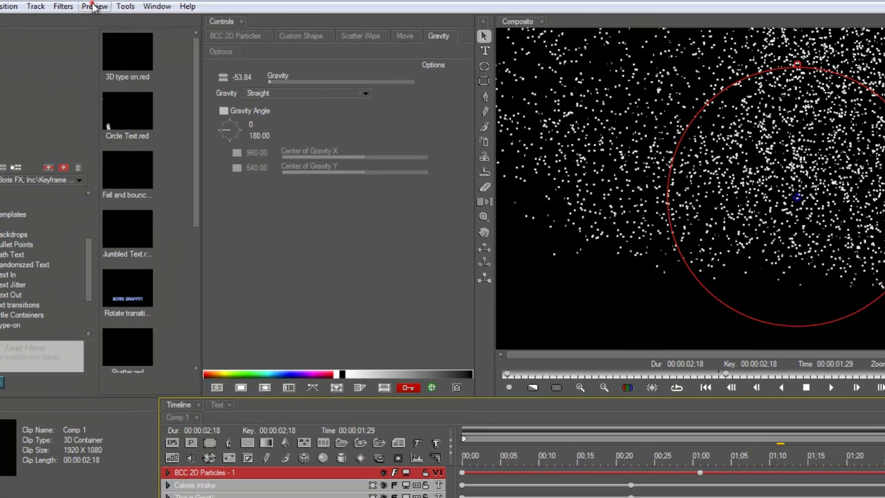
- Apply the BCC Pyramid Blur filter from Color and Blurs above the particles filter
left_click(63, 6)
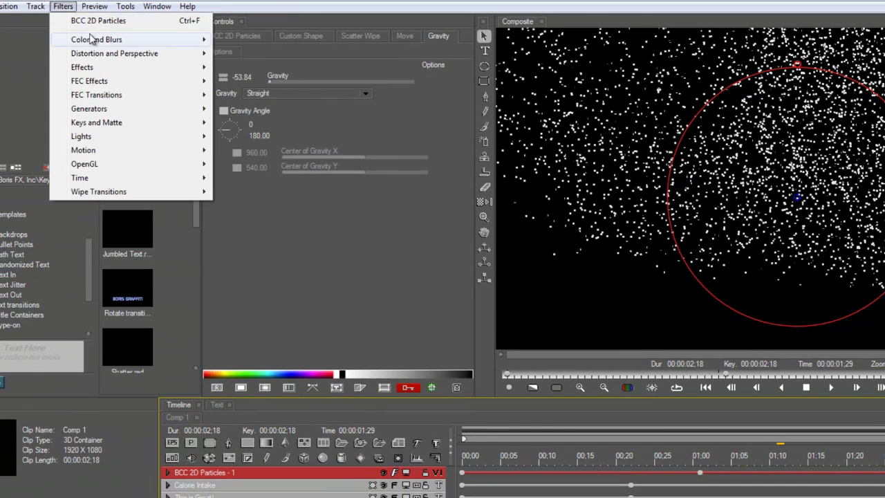
mouse_move(104, 40)
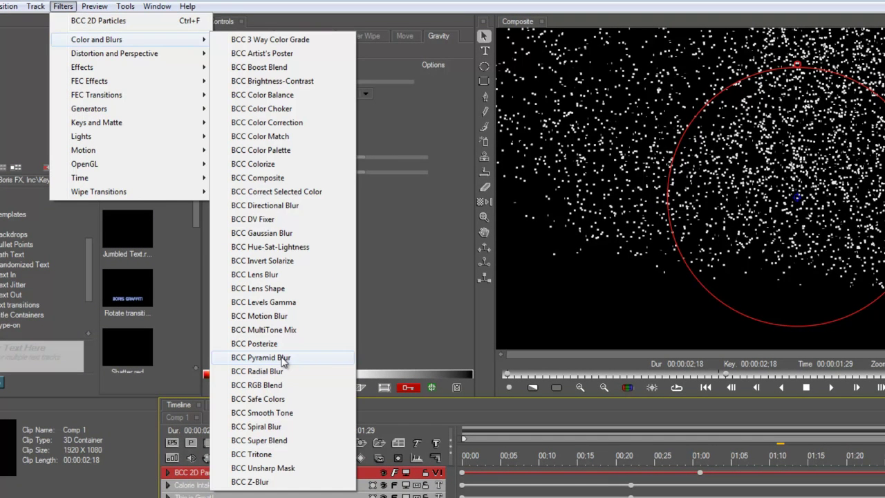
left_click(292, 358)
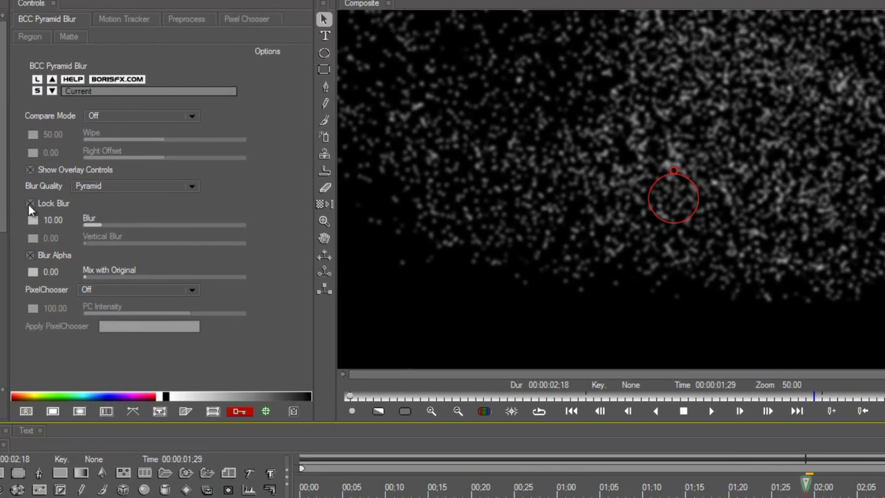
- Unlock the blur directions and set the vertical blur to about 66.96 with Constant interpolation
left_click(30, 205)
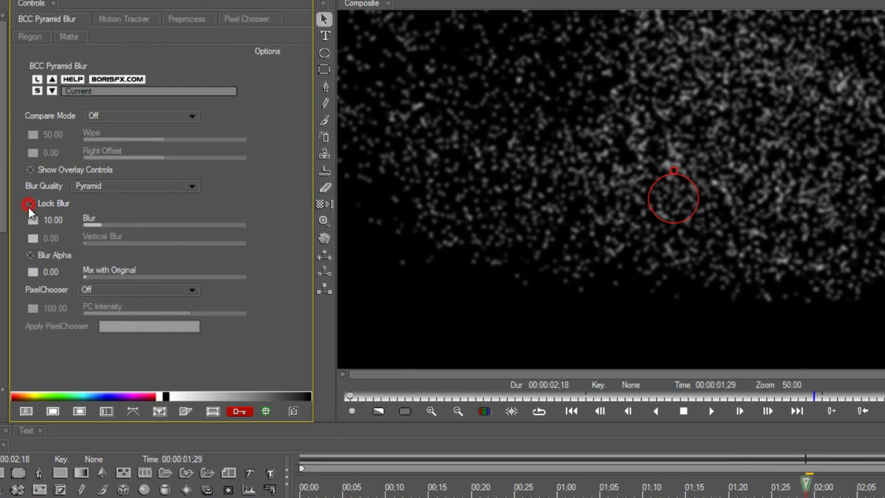
mouse_move(87, 244)
left_mouse_down()
mouse_move(215, 243)
mouse_move(194, 244)
left_mouse_up()
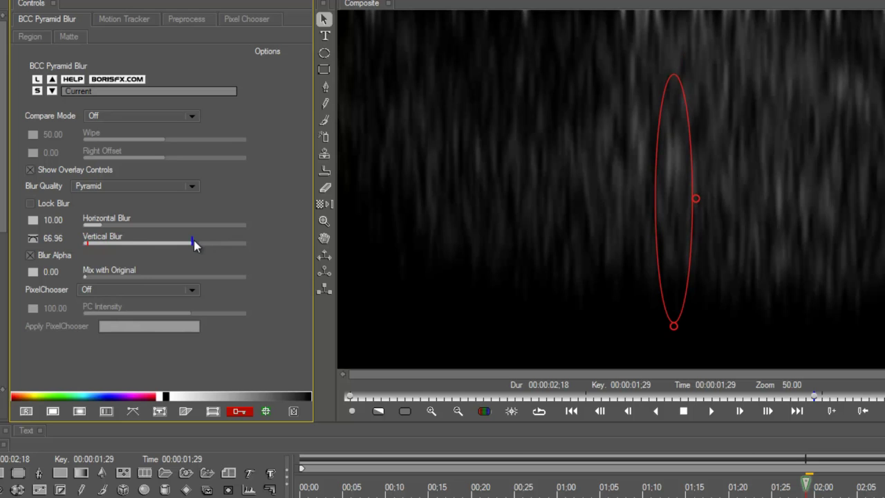
left_click(34, 239)
left_click(54, 255)
- Set the horizontal blur to about 26.79 with Constant interpolation and check the smoke at 00:00:01;18
left_click_drag(111, 226, 126, 225)
left_click(33, 221)
left_click(39, 241)
left_click_drag(528, 492, 712, 484)
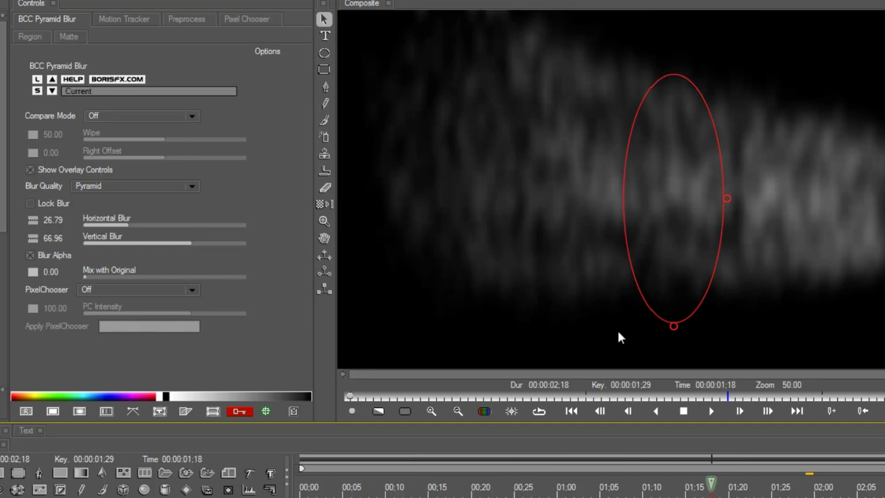
- Turn on the blur's PixelChooser and set its shape to Linear Gradient
left_click(244, 18)
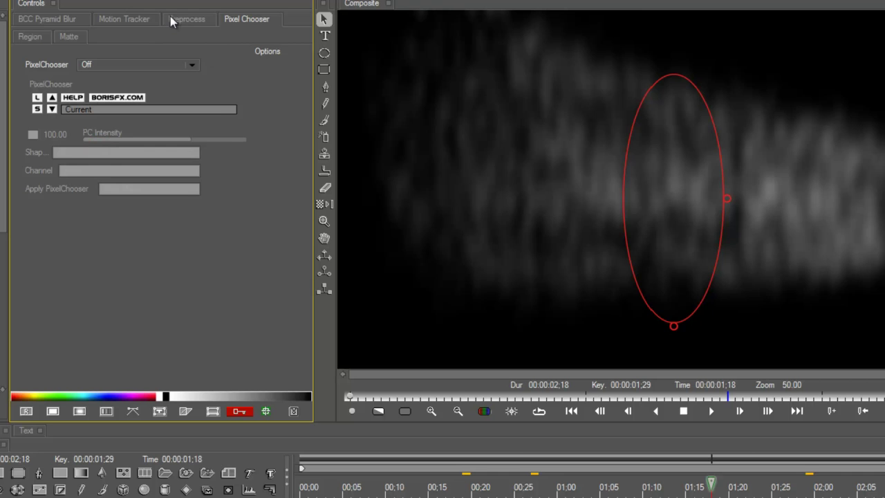
left_click(106, 64)
left_click(109, 82)
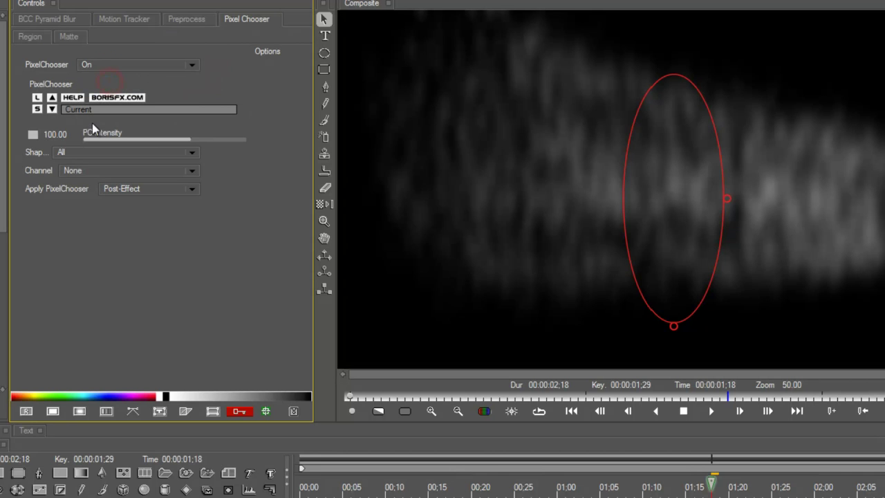
left_click(82, 152)
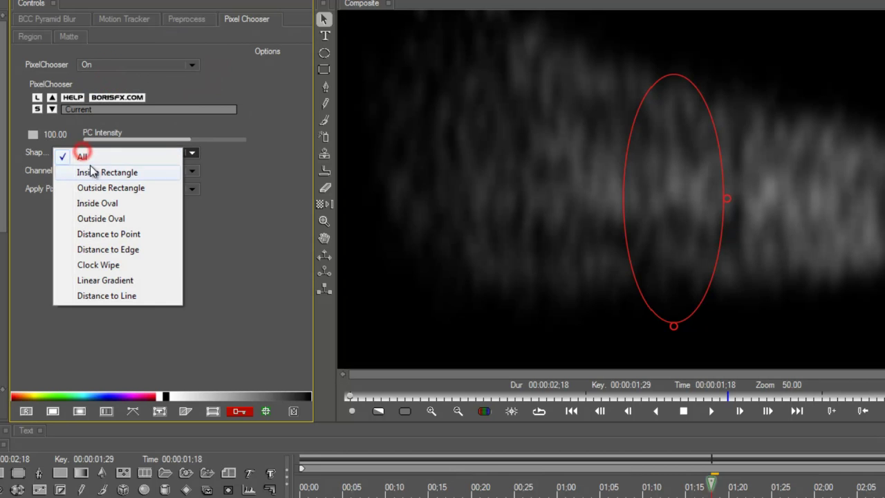
left_click(122, 279)
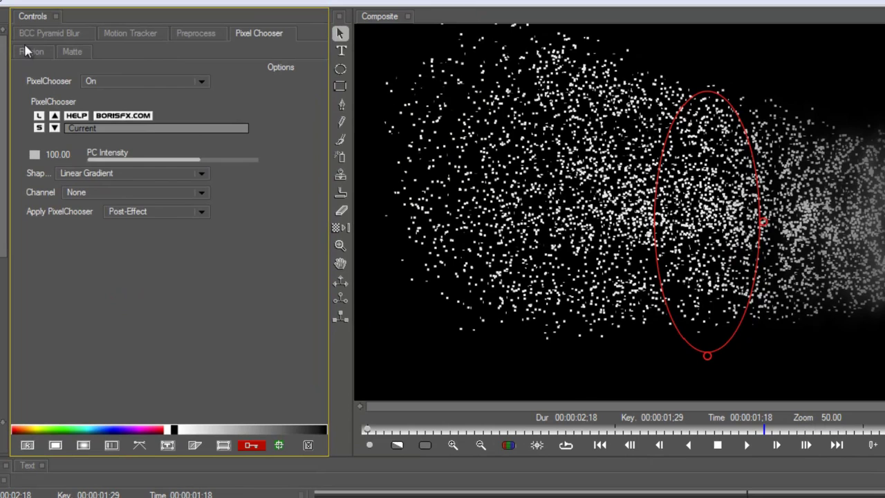
- View the chosen pixels, reverse the gradient's range and move its start to about X 56, Y 558
left_click(25, 52)
left_click(176, 81)
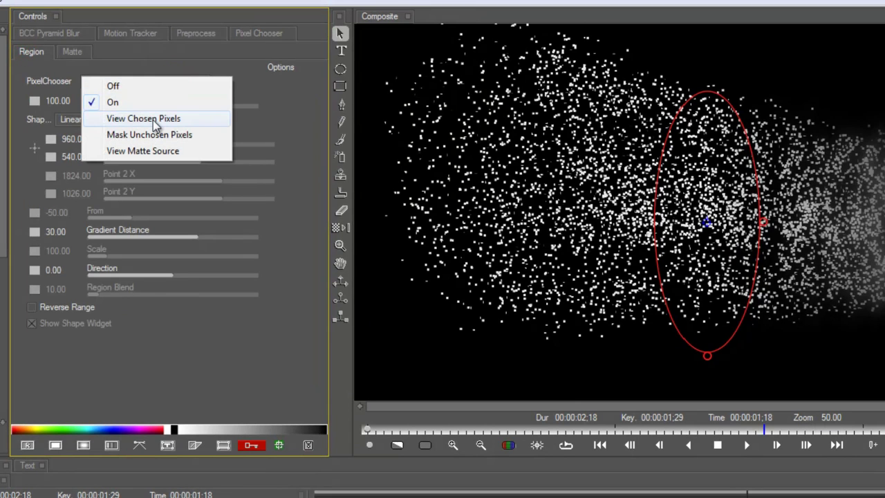
left_click(153, 119)
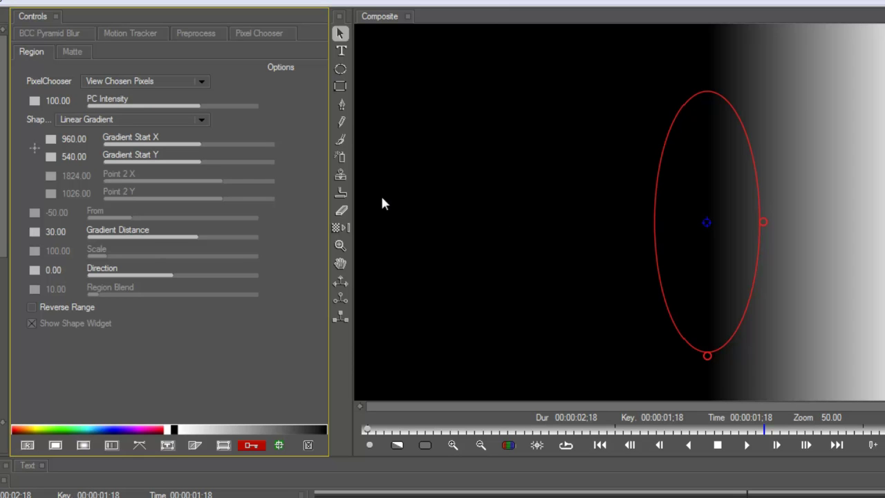
left_click(34, 306)
left_click_drag(705, 220, 373, 229)
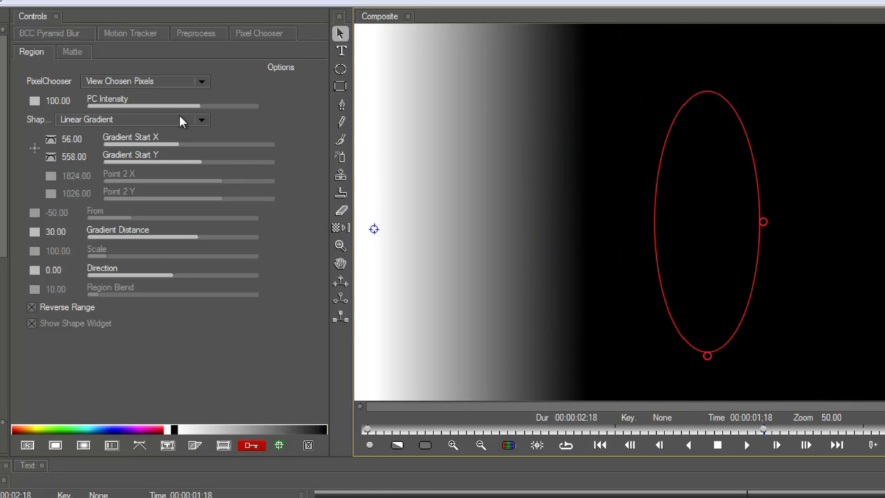
- Return the PixelChooser to On and move the gradient start to about X 666, Y 546
left_click(137, 83)
left_click(133, 99)
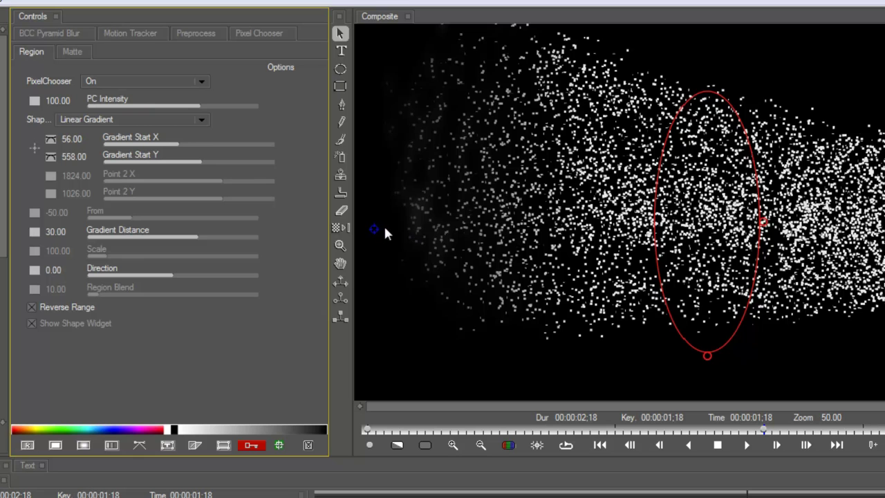
left_click_drag(378, 227, 605, 223)
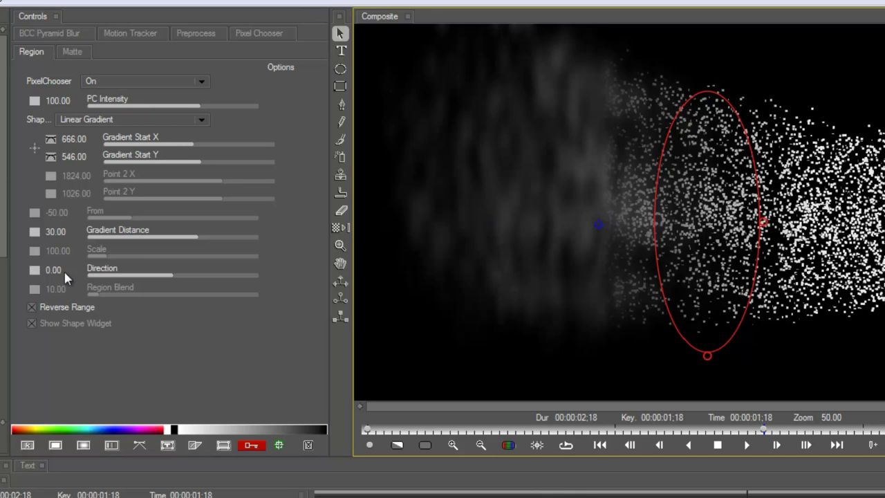
- Set the gradient distance to about 19.64 with Constant interpolation
left_click_drag(168, 233, 192, 239)
right_click(34, 231)
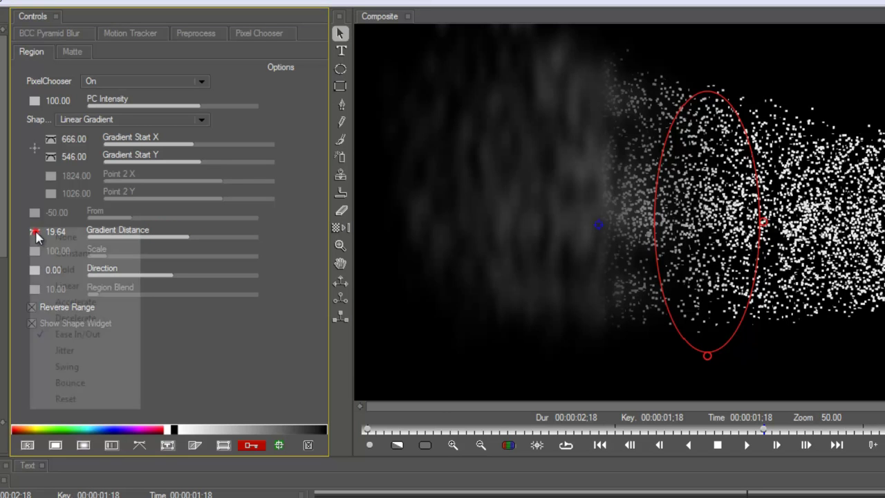
left_click(90, 255)
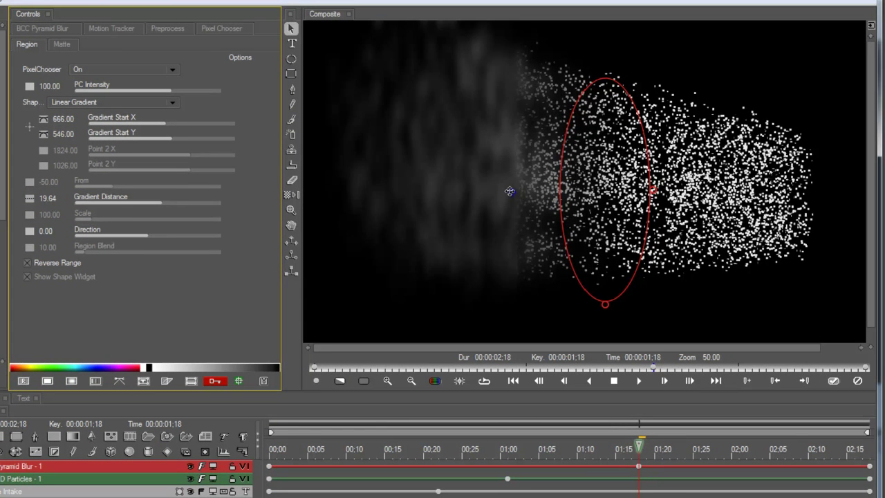
- Move the gradient start to about X 1634, Y 524 at 00:00:01;18 and check the blur at 00:00:00;28 and 00:00:01;00
left_click_drag(510, 191, 815, 184)
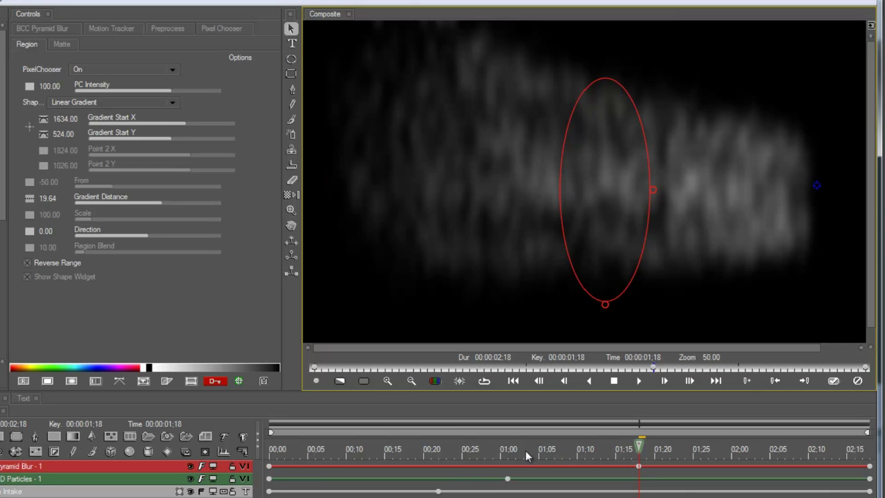
left_click(486, 451)
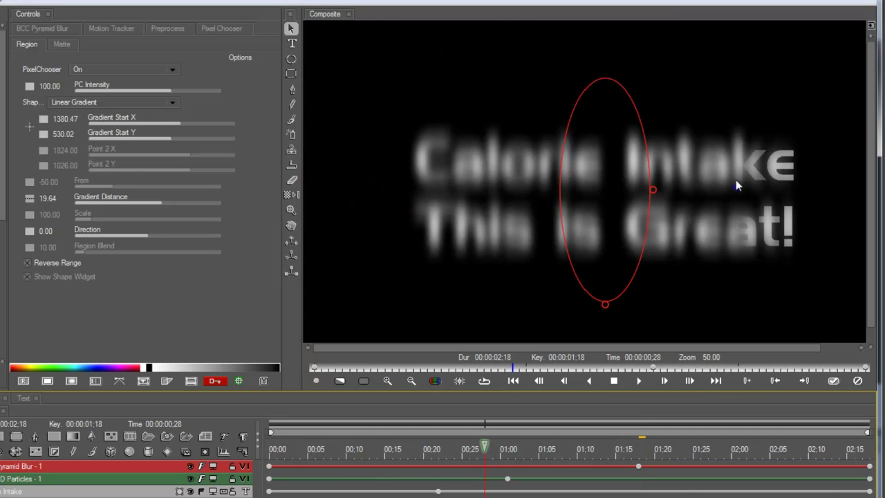
left_click(503, 450)
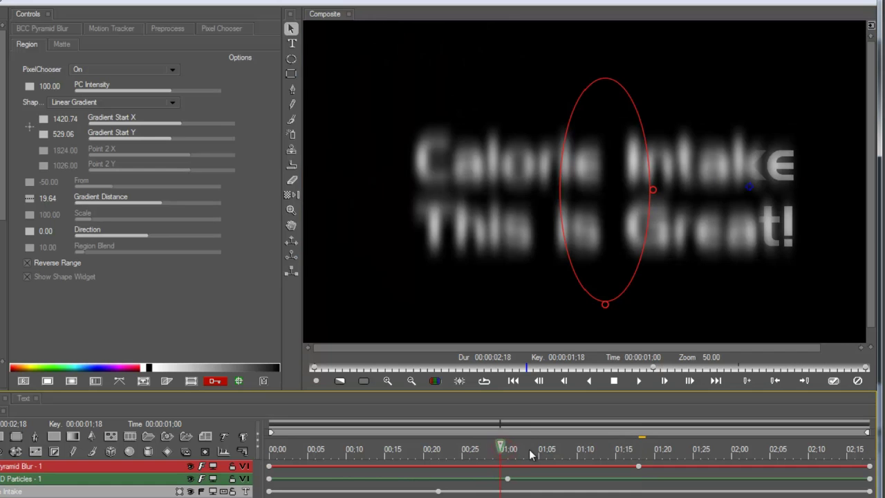
- Set the Pyramid Blur's gradient start to about X 660, Y 520 at 00:00:01;07 and select that keyframe
left_click(554, 451)
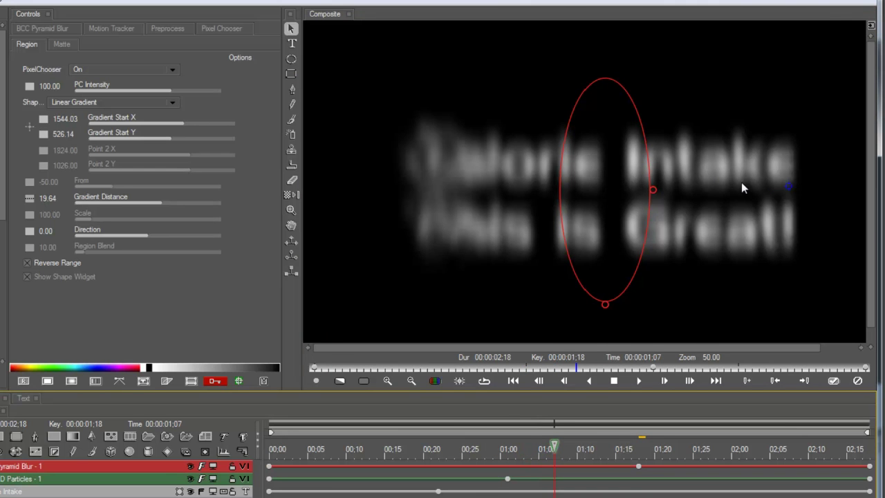
left_click_drag(795, 188, 501, 203)
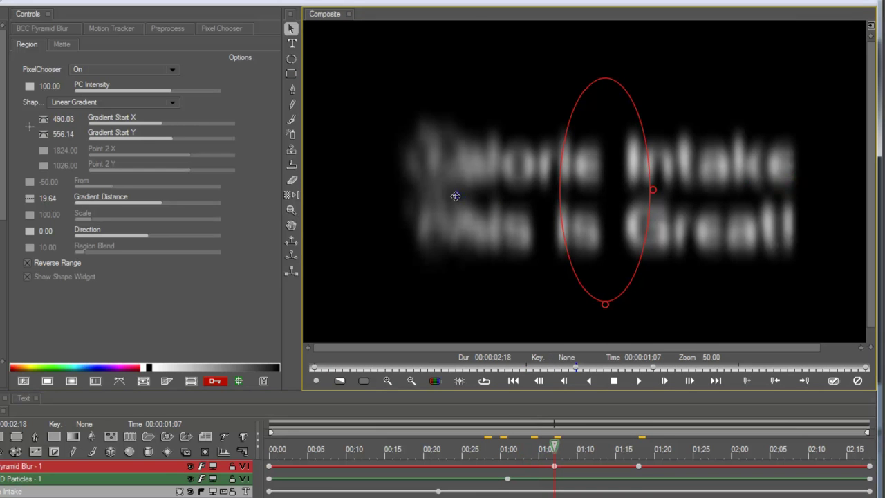
left_click_drag(453, 198, 502, 186)
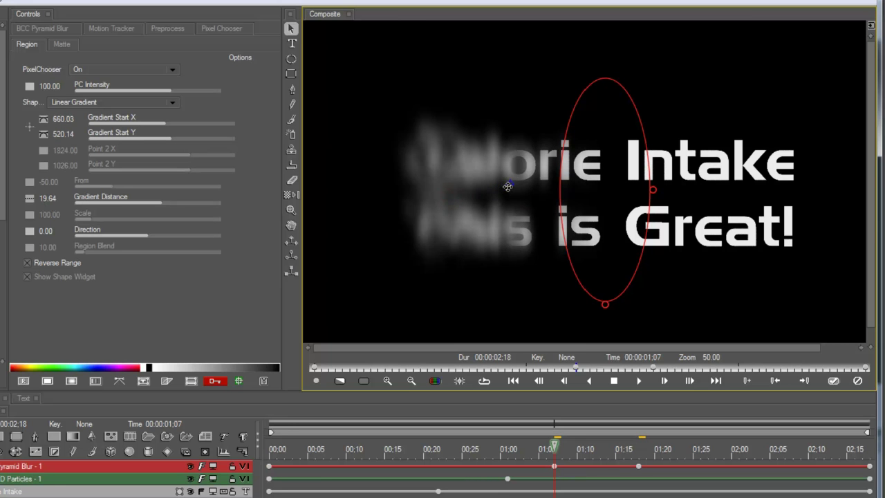
left_click_drag(553, 453, 474, 468)
left_click_drag(484, 449, 559, 473)
left_click(555, 467)
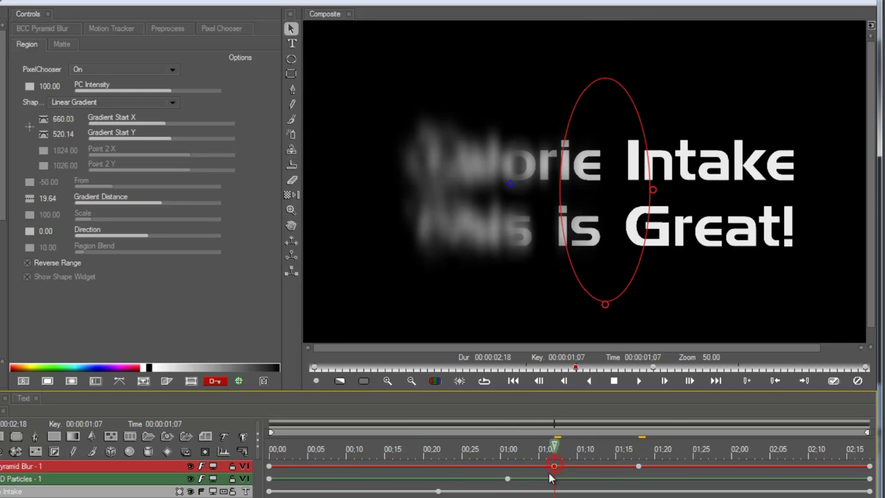
- Show the value curve of the blur's Gradient Start X and try Hold interpolation on its first keyframe
left_click(245, 450)
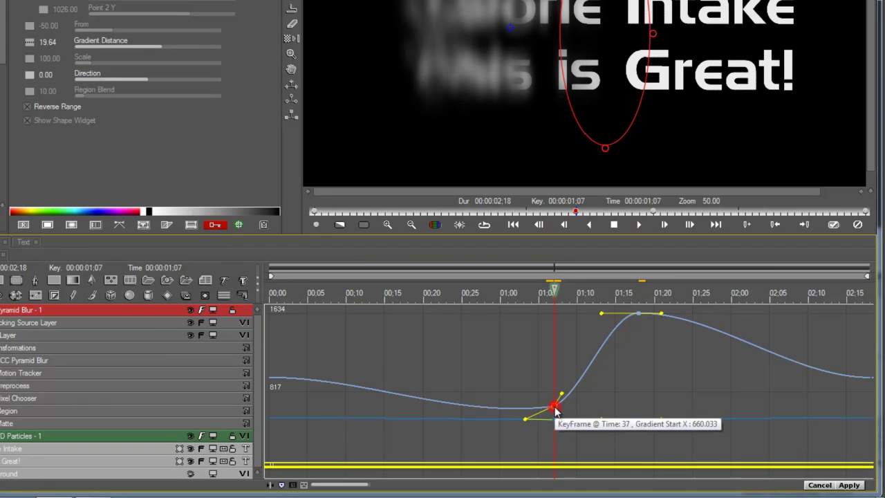
left_click_drag(467, 294, 263, 307)
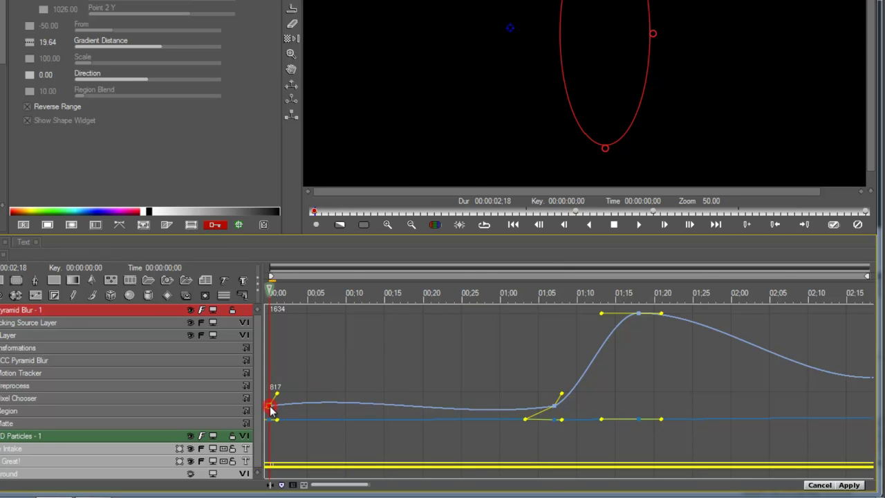
right_click(272, 409)
mouse_move(331, 397)
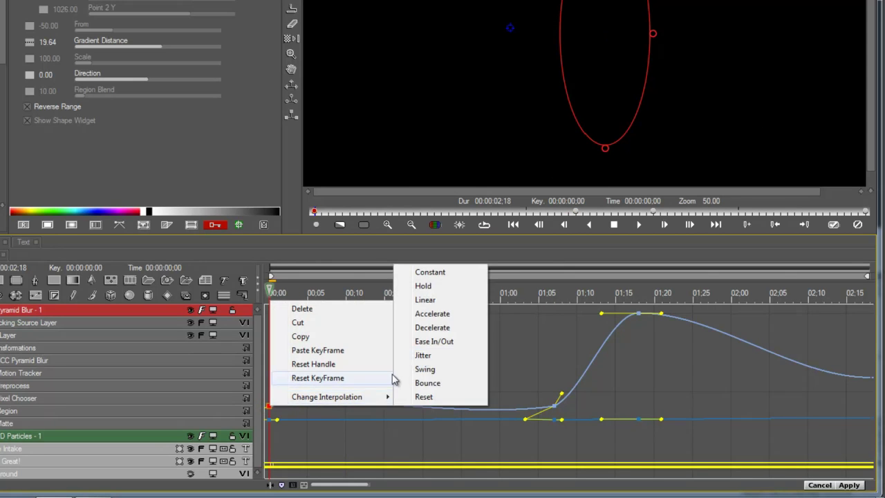
left_click(451, 287)
- Give the first Gradient Start X keyframe Linear interpolation and lower its value to about 85.66
left_click_drag(342, 292, 259, 393)
right_click(270, 406)
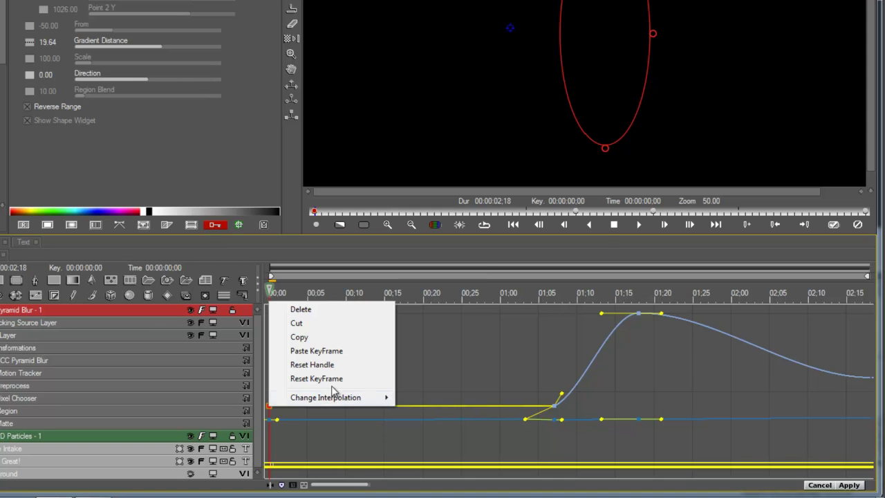
mouse_move(338, 397)
left_click(446, 299)
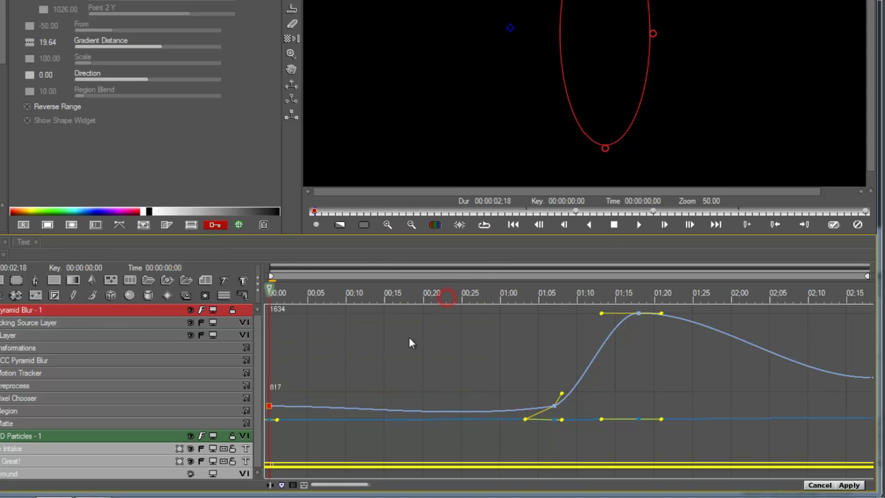
left_click_drag(270, 407, 270, 441)
left_click_drag(278, 294, 392, 293)
left_click_drag(270, 441, 269, 461)
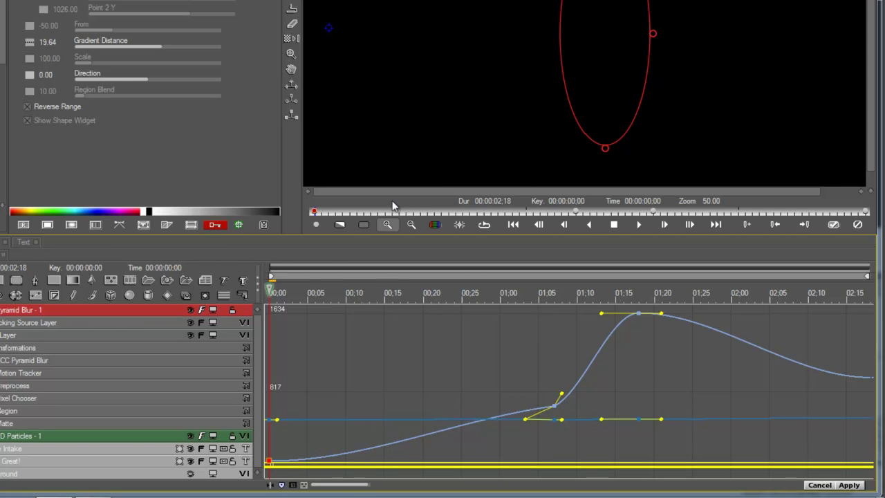
- Place the gradient start just left of the text at 00:00:01;02 and preview the dissolve through to 00:00:01;23
left_click_drag(281, 293, 514, 304)
left_click_drag(487, 29, 315, 30)
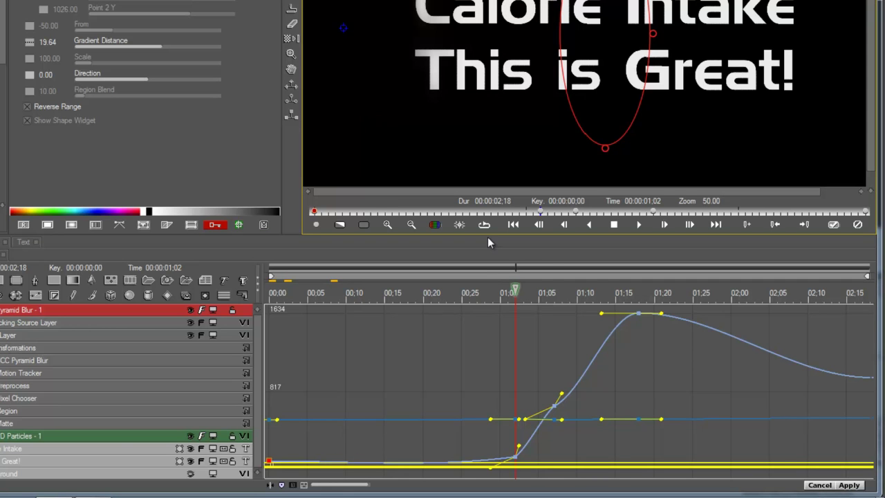
left_click(523, 295)
left_click_drag(557, 295, 881, 293)
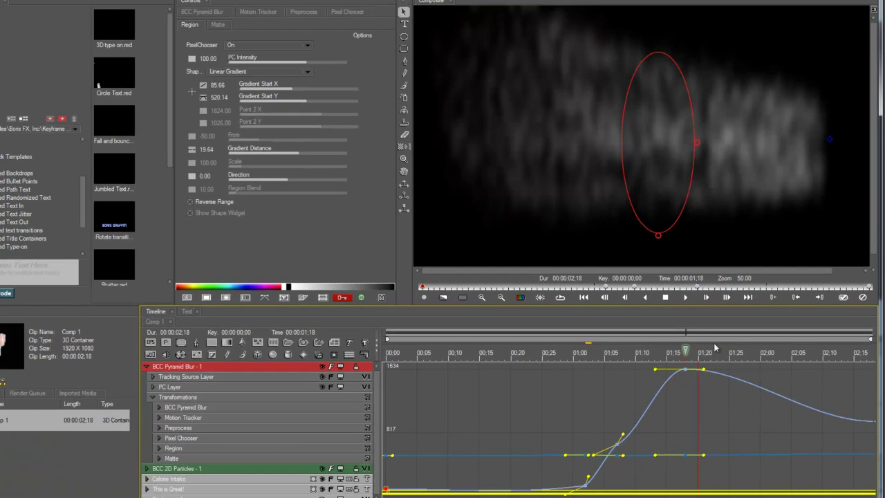
left_click(715, 347)
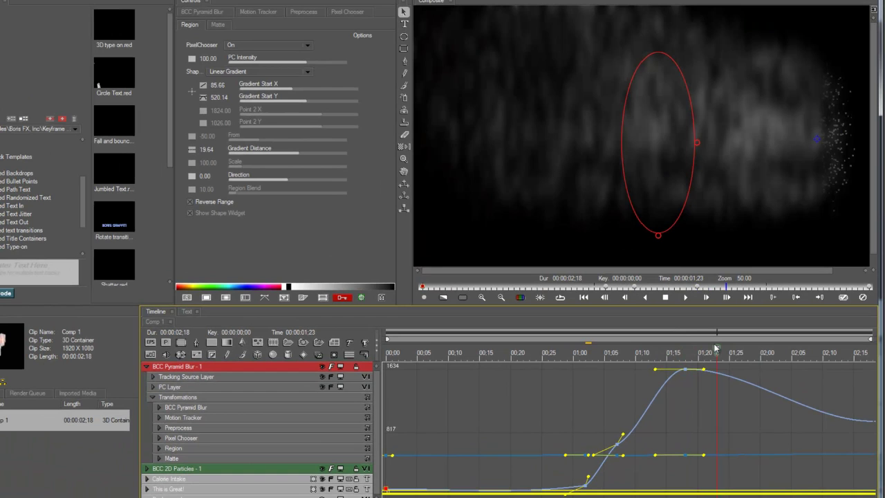
- Apply Hold interpolation to the Gradient Start X keyframe at 00:00:01;18 and preview the ending
left_click(684, 371)
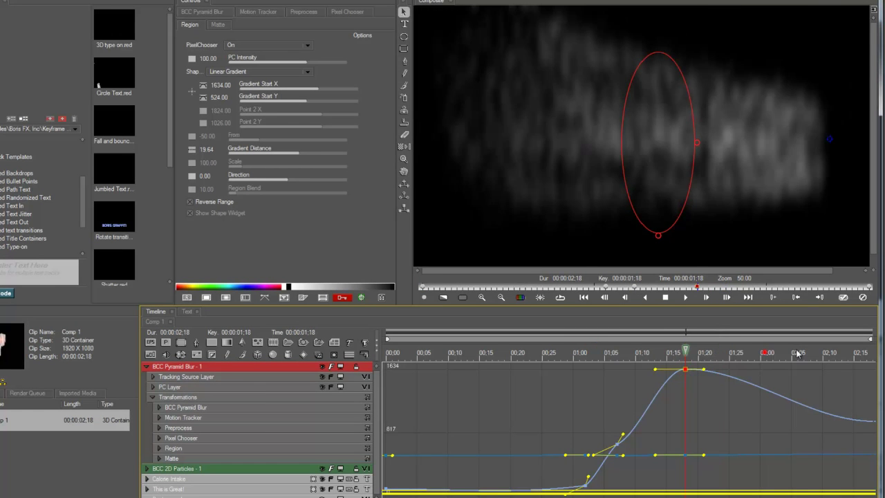
left_click_drag(797, 353, 849, 351)
right_click(686, 372)
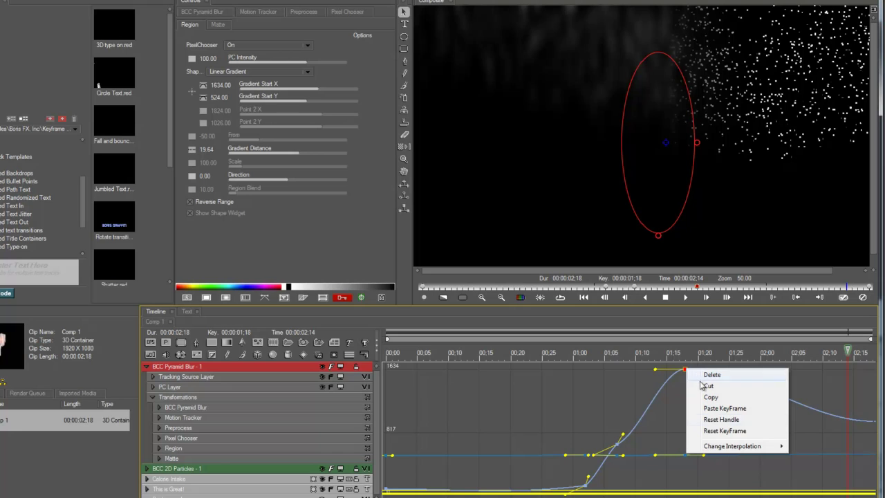
mouse_move(719, 446)
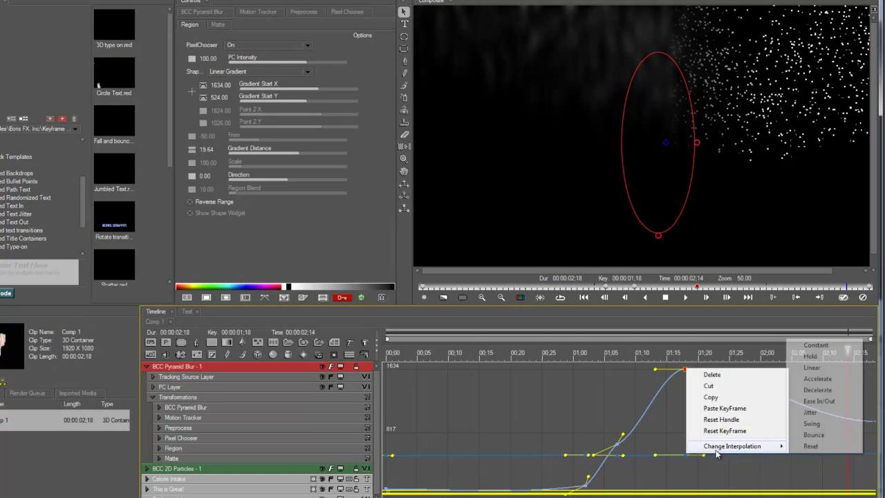
left_click(810, 356)
key("space")
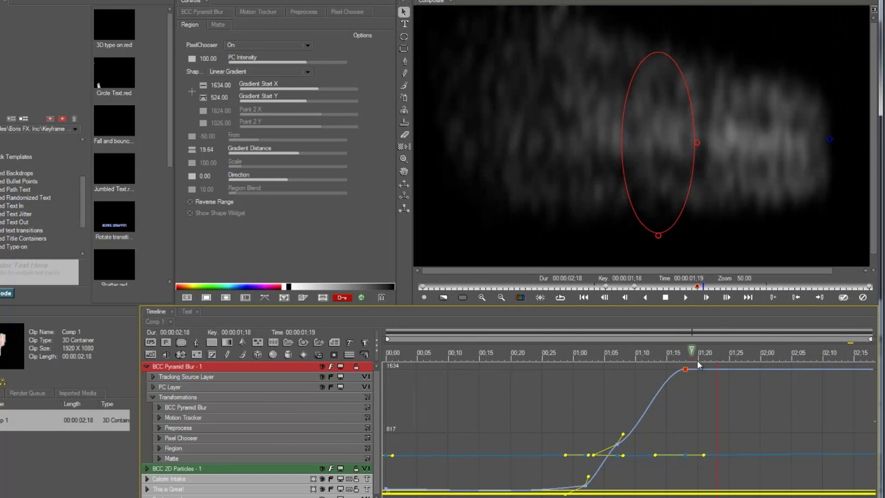
- Move the gradient start to about X 1748, Y 518, and shift its X keyframe to 00:00:01;23 at about 2134.69
left_click(686, 370)
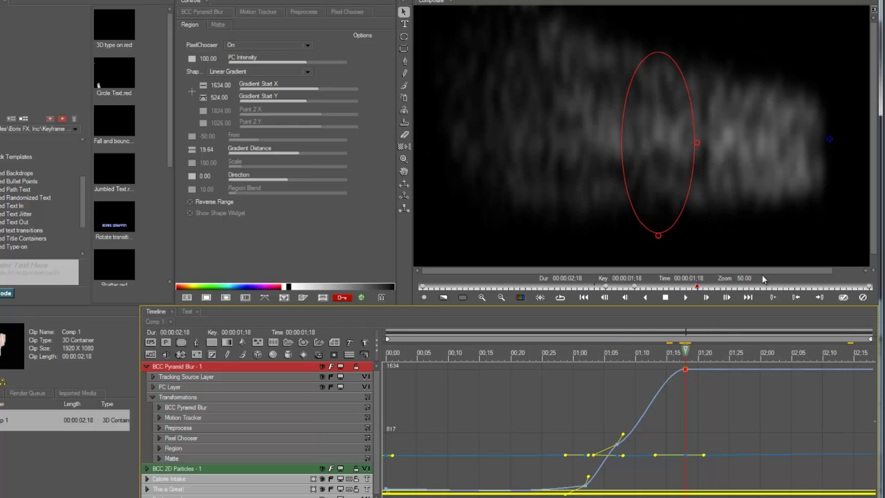
left_click_drag(832, 138, 857, 138)
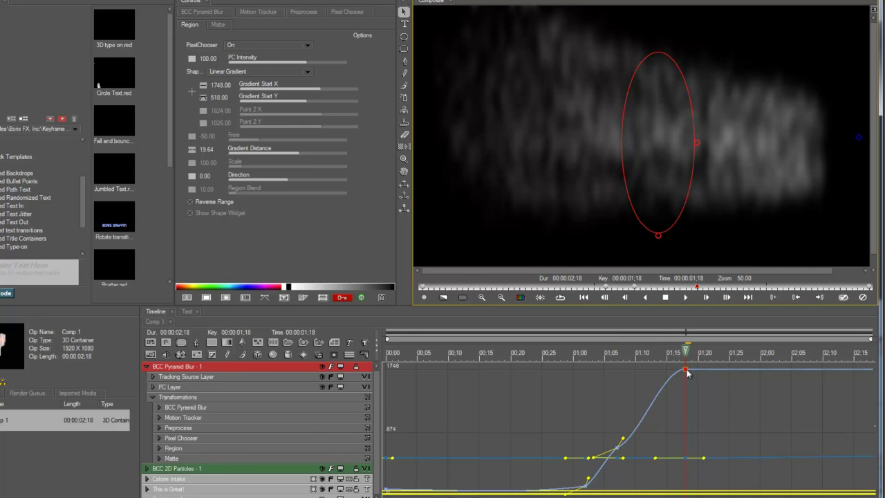
left_click_drag(687, 371, 716, 373)
left_click_drag(653, 355, 741, 359)
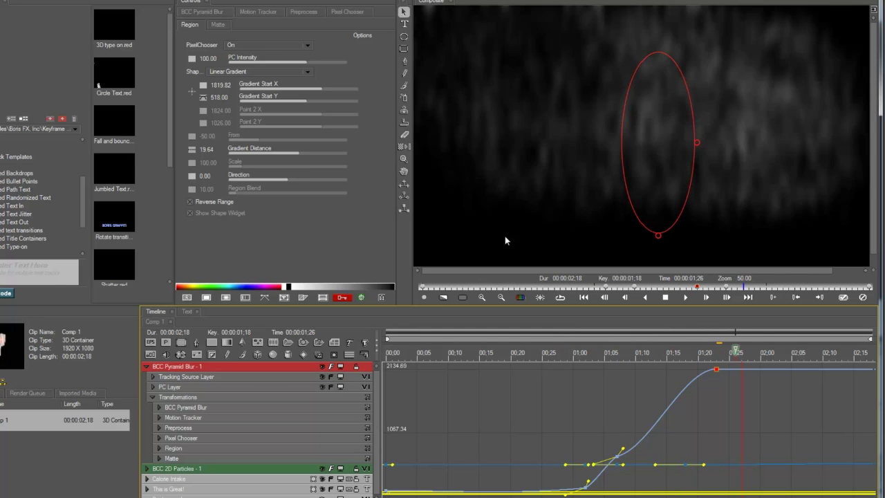
- Collapse the Pyramid Blur track and apply the BCC Colorize Glow effect above it
left_click(147, 366)
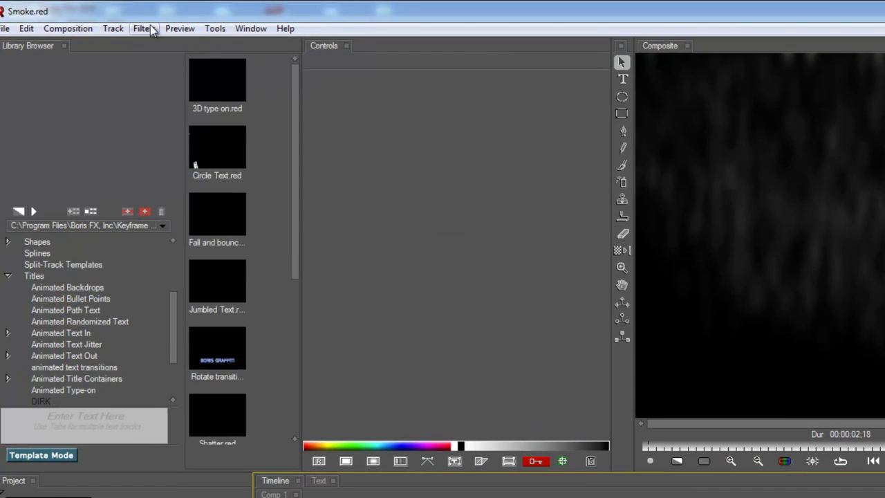
left_click(144, 28)
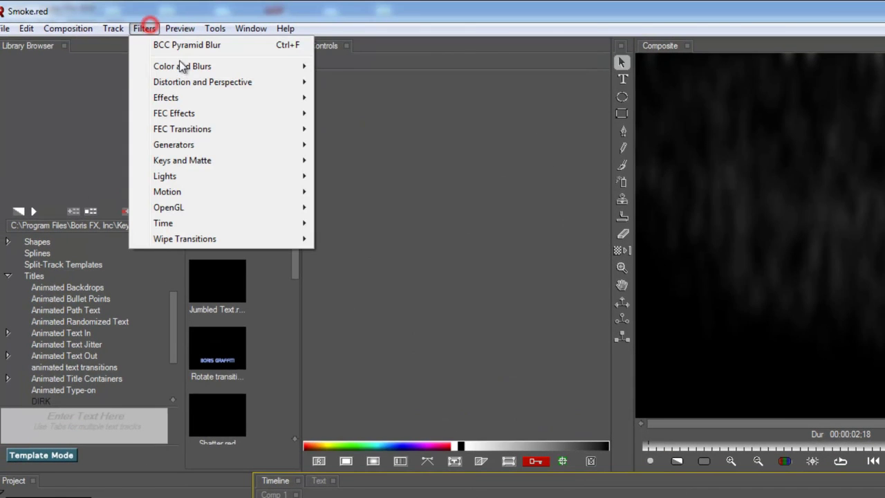
mouse_move(198, 97)
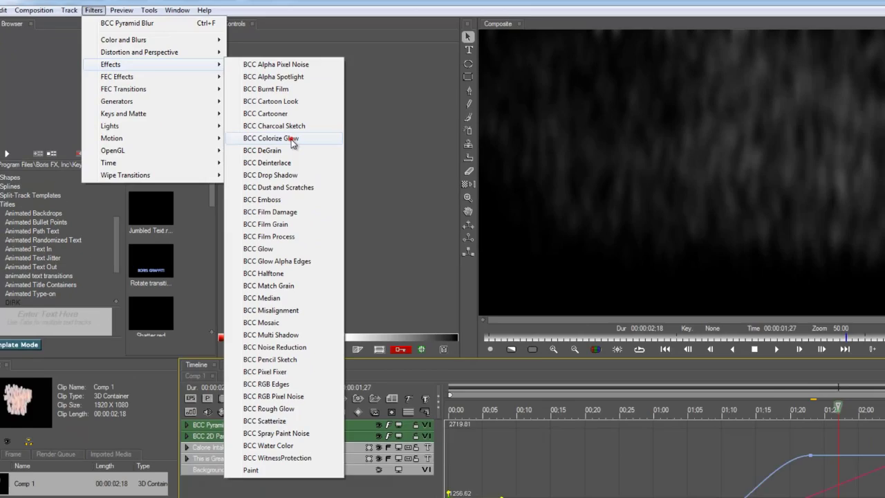
left_click(370, 191)
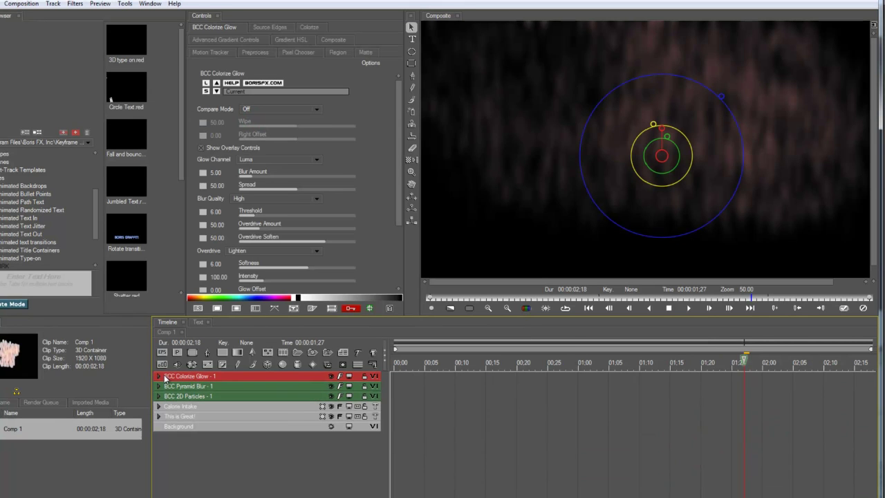
- Show the keyframe tracks and make the Colorize Glow filter start at 00:00:00;29
left_click(498, 365)
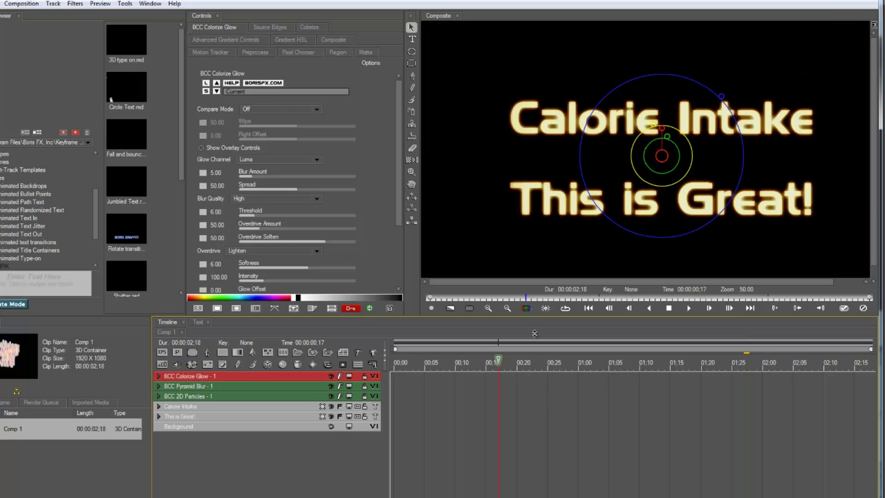
left_click(357, 364)
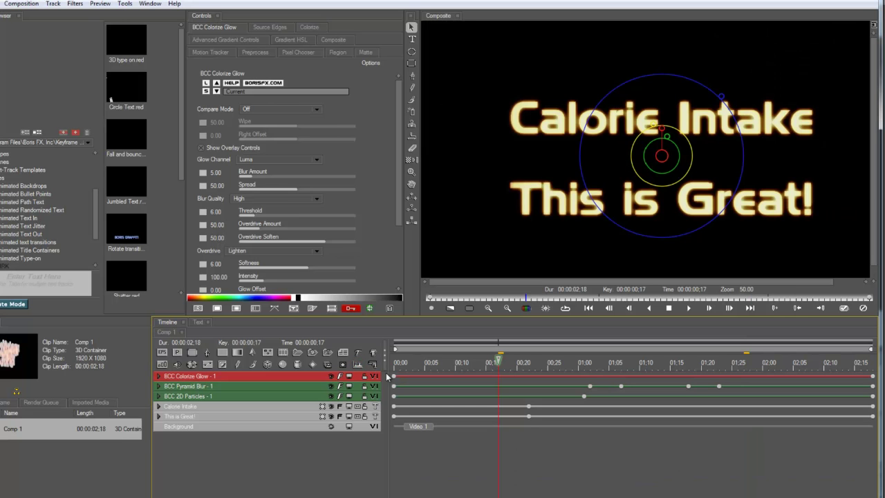
left_click_drag(477, 378, 620, 366)
left_click(588, 366)
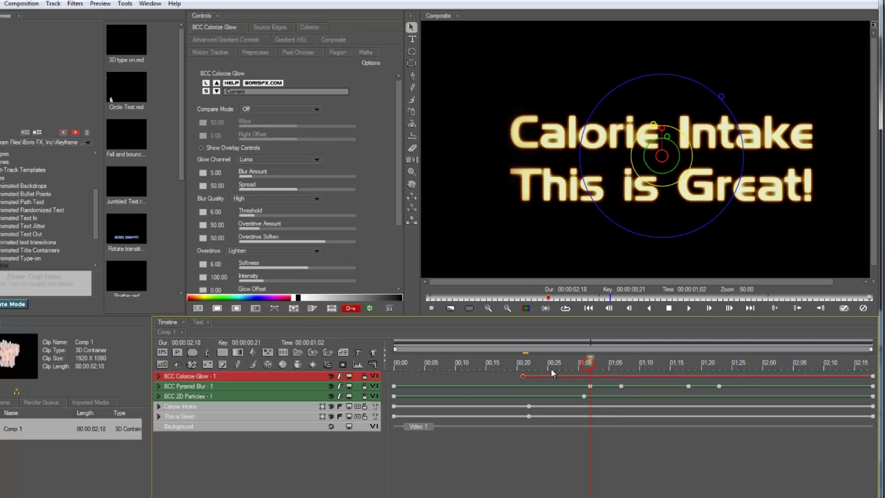
left_click_drag(523, 377, 572, 376)
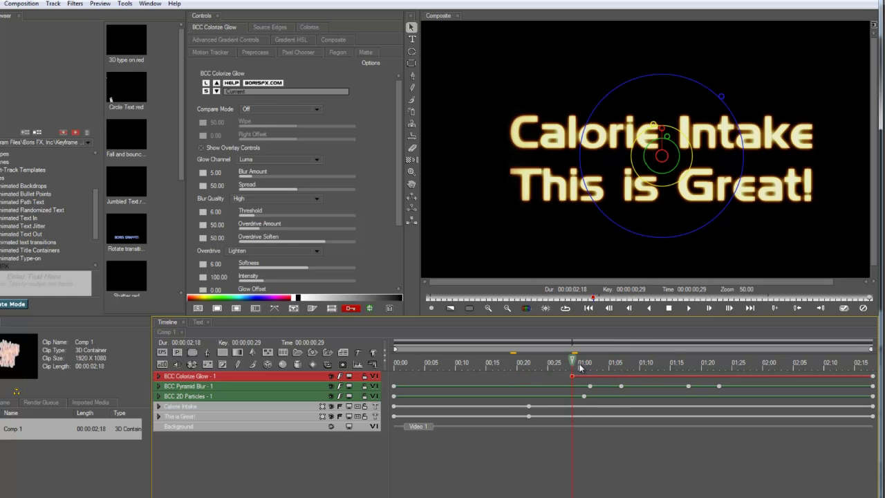
- Animate the glow's intensity from about 1.22 at 00:00:00;29 to about 93.74 at 00:00:01;05, with a blur amount of about 8.02 there
left_click_drag(653, 124, 658, 152)
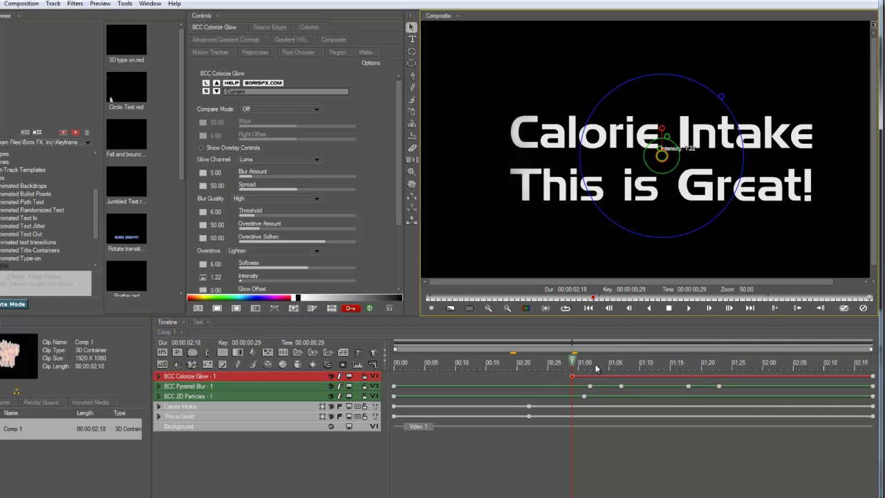
left_click(595, 366)
left_click(599, 378)
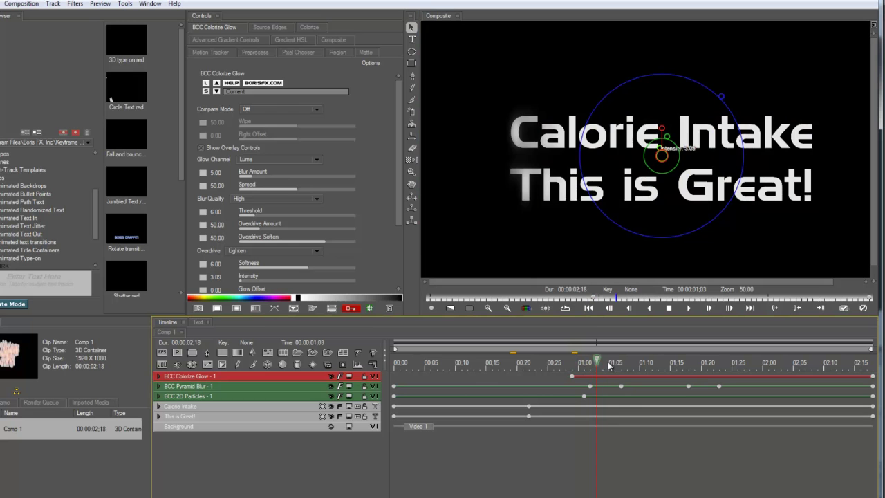
left_click(608, 365)
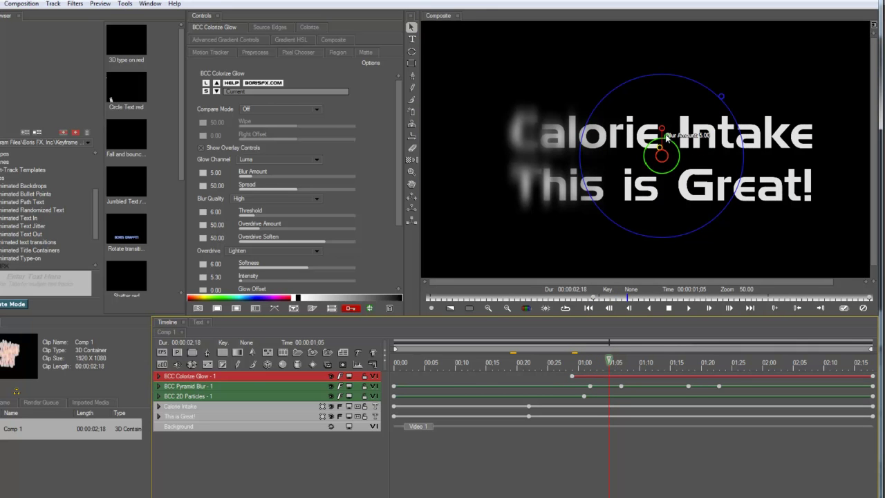
left_click_drag(656, 145, 659, 114)
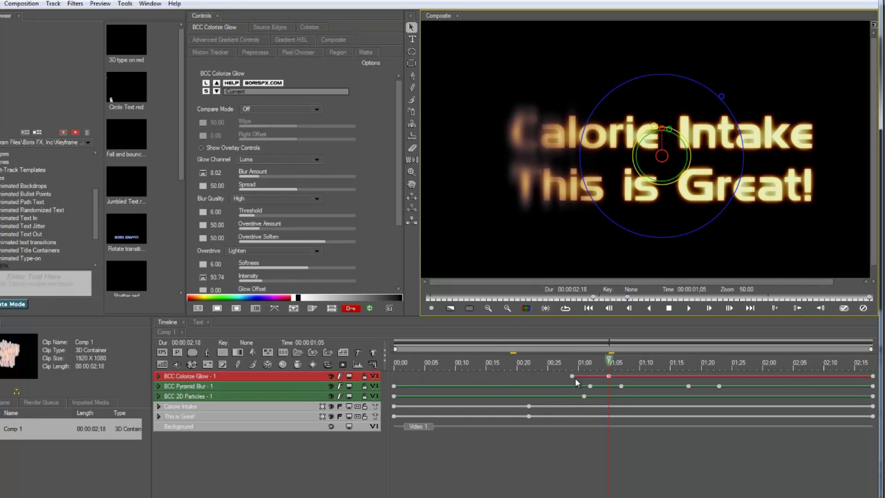
- Check the glow along the dissolve, and set Overdrive Amount to about 141.96 with Constant interpolation at 00:00:01;22
left_click(640, 365)
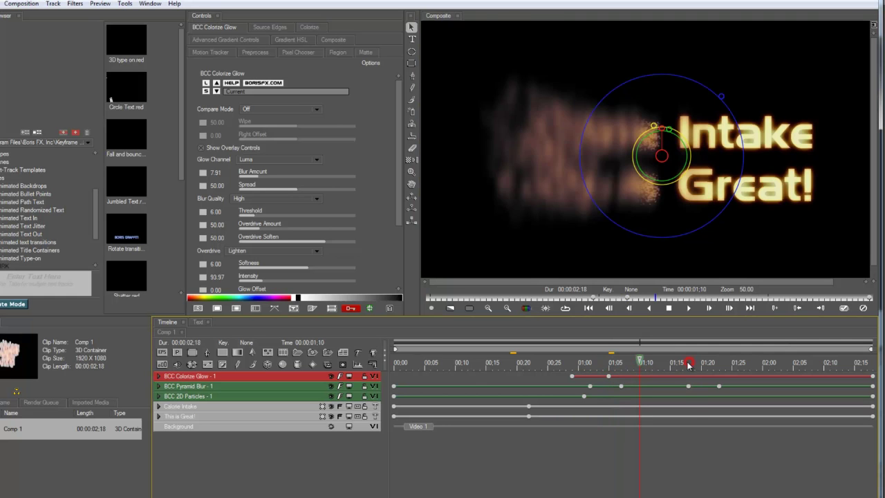
left_click(689, 366)
left_click(710, 366)
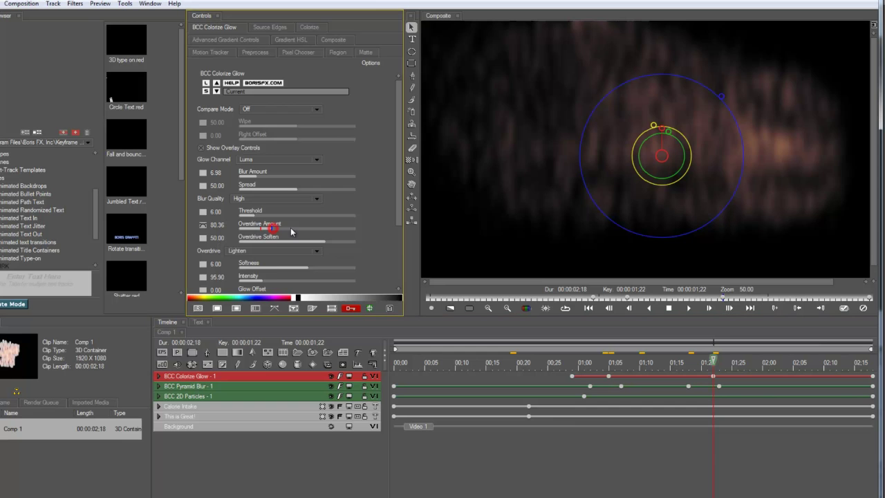
left_click(202, 226)
left_click(205, 230)
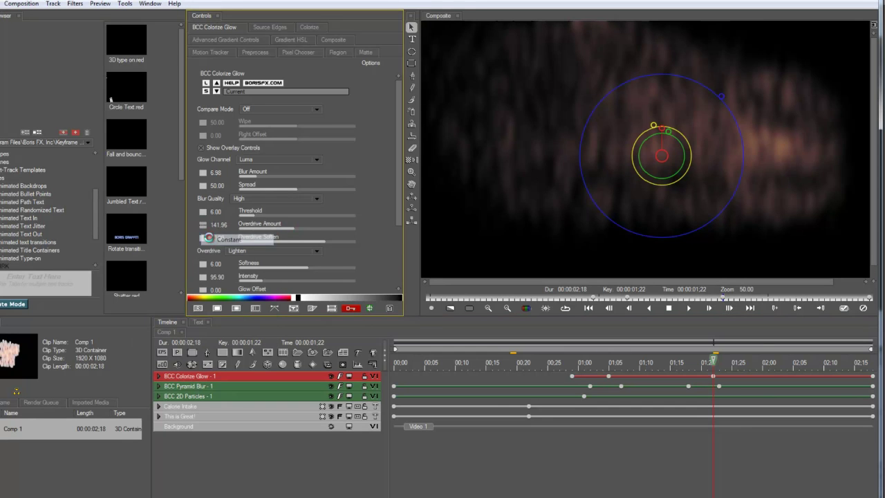
- Set the Colorize Glow's Overdrive Amount to about 38.84 at 00:00:01;05 and check the glow through the dissolve
mouse_move(609, 372)
left_mouse_down()
mouse_move(586, 367)
mouse_move(612, 367)
left_mouse_up()
left_click(252, 227)
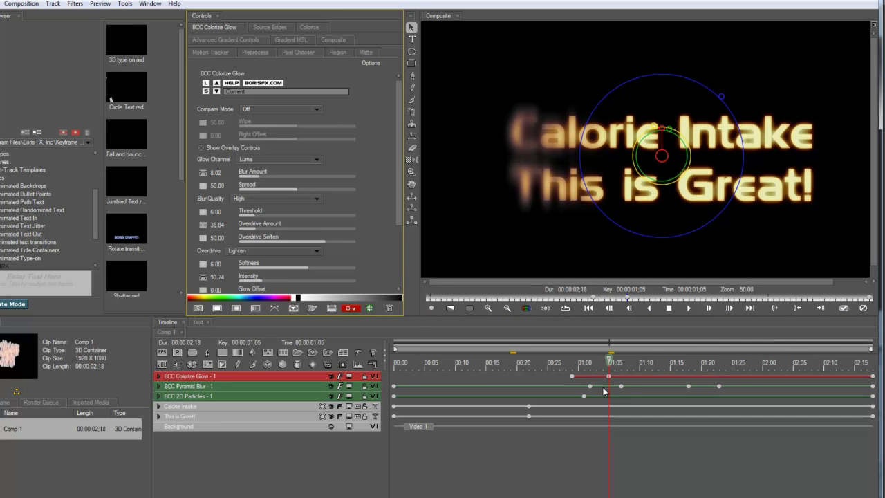
left_click(648, 366)
left_click(727, 359)
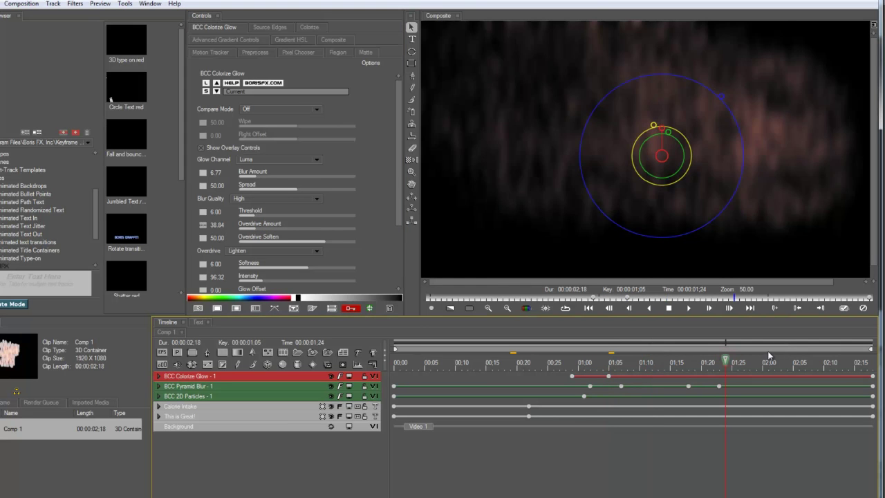
left_click(772, 362)
left_click(824, 365)
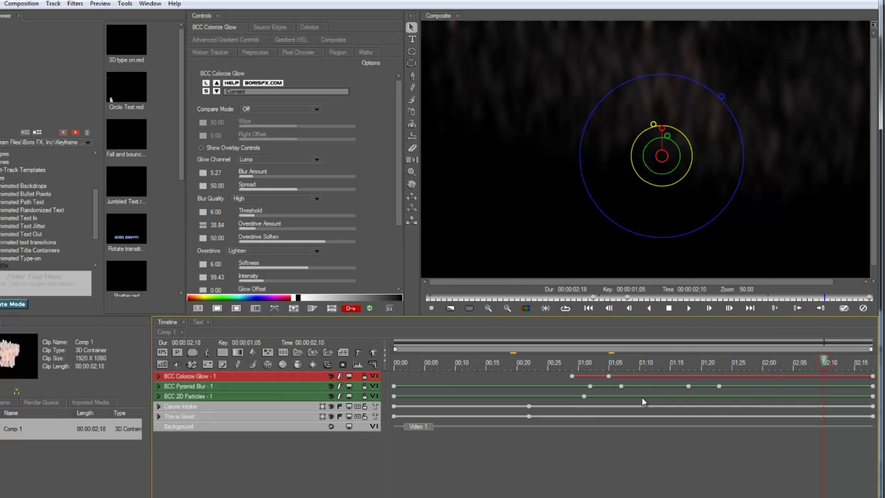
- Apply the BCC Wave distortion filter above the Colorize Glow track and make it start at 00:00:01;19
left_click(73, 4)
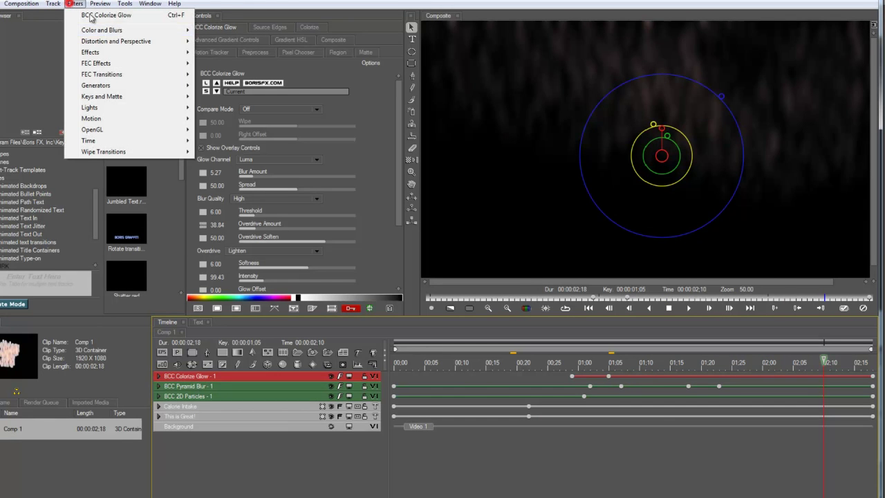
mouse_move(131, 42)
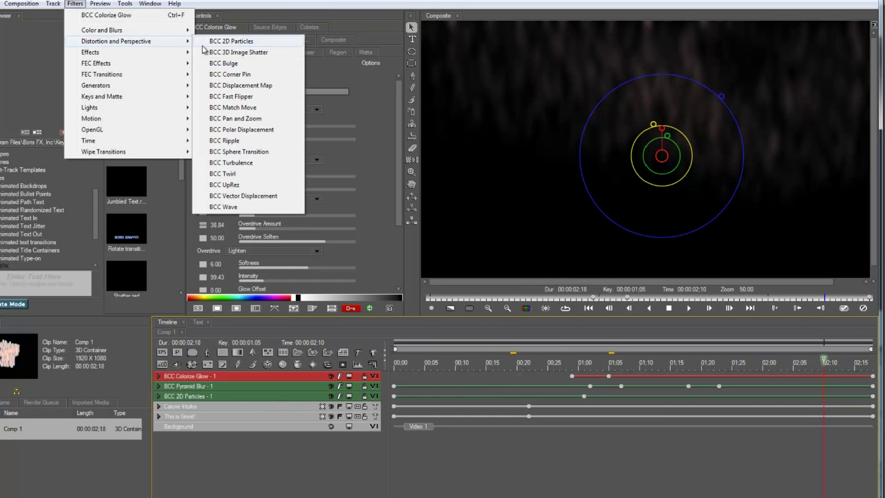
left_click(234, 207)
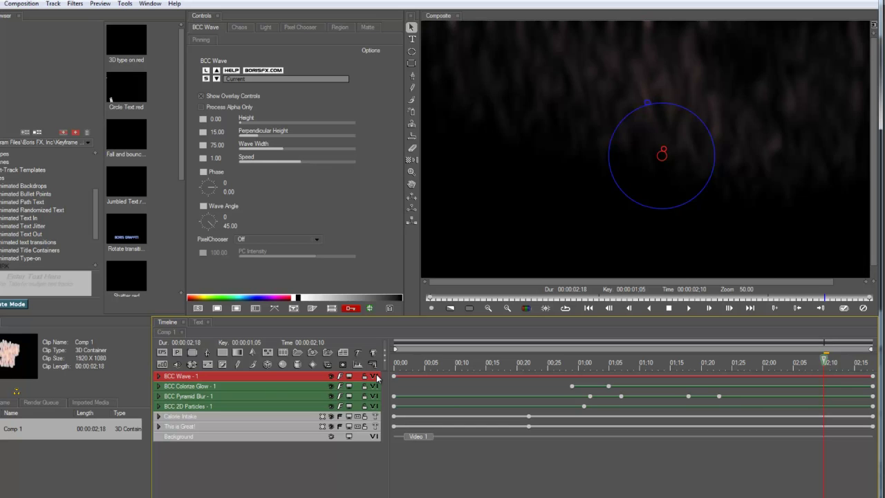
left_click_drag(394, 376, 703, 398)
left_click_drag(698, 365, 712, 365)
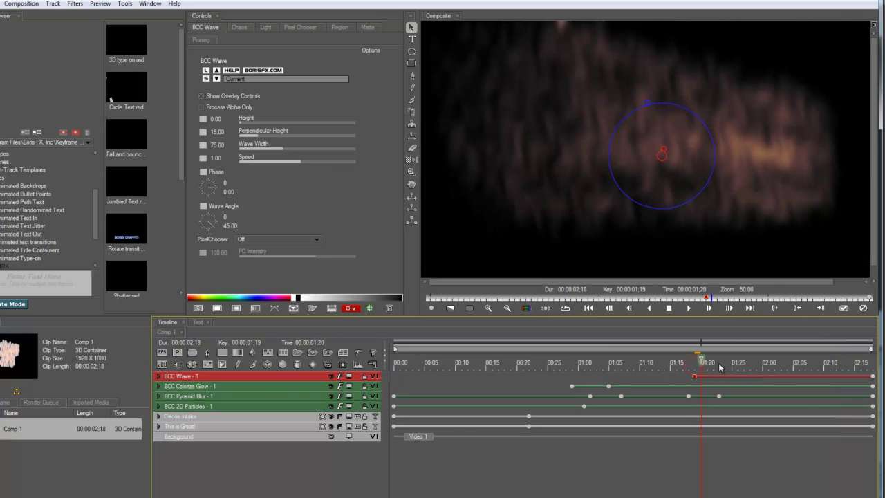
- Set the Wave Width to about 159.71 with Constant interpolation
left_click_drag(279, 146, 336, 147)
left_click(204, 147)
left_click(219, 161)
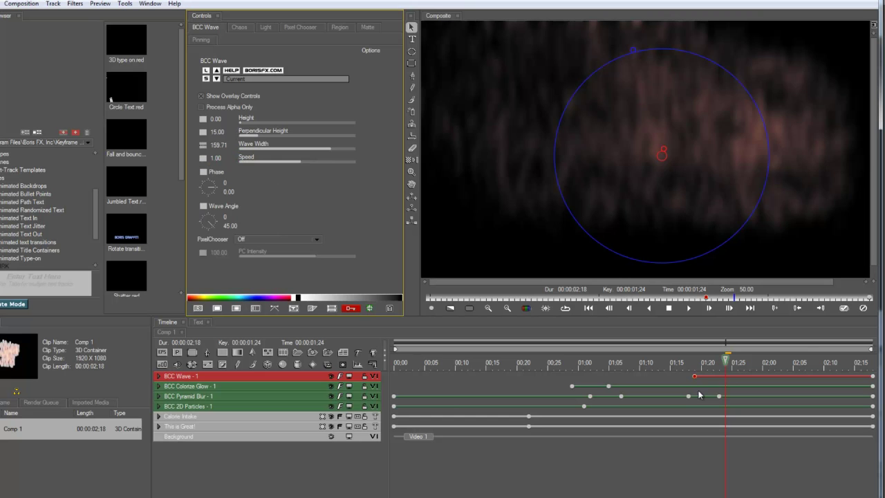
- Try to animate the wave's Perpendicular Height from 0 at 00:00:01;19 to about 55.80 at 00:00:01;28
left_click(694, 366)
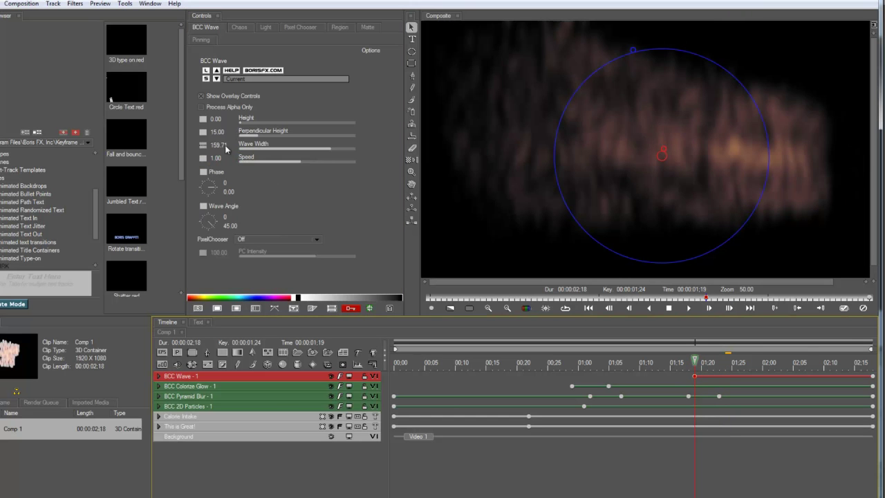
left_click_drag(243, 135, 239, 135)
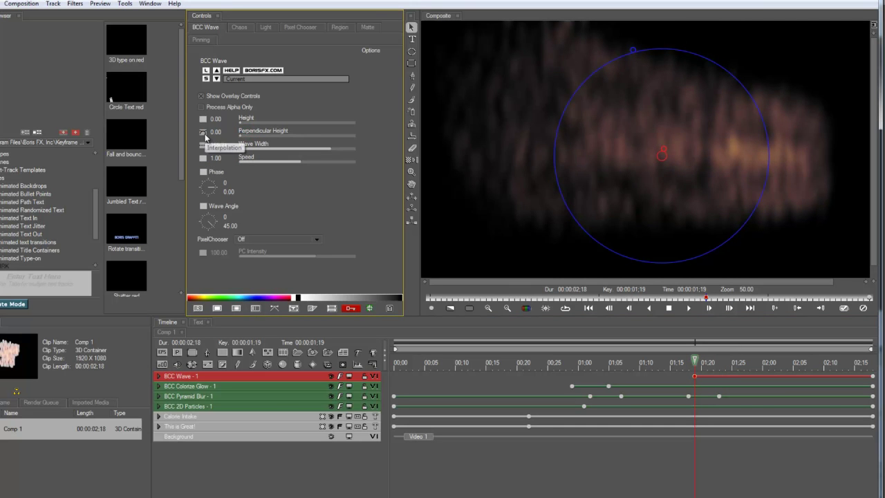
left_click(748, 366)
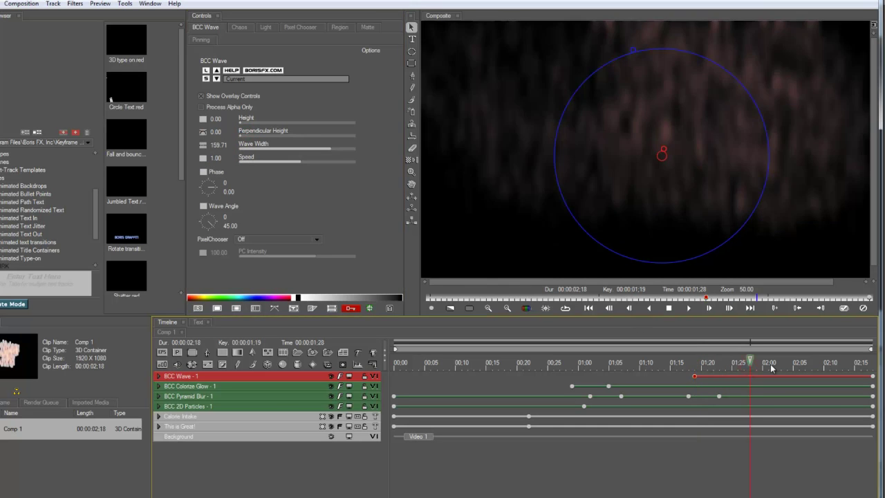
left_click(291, 136)
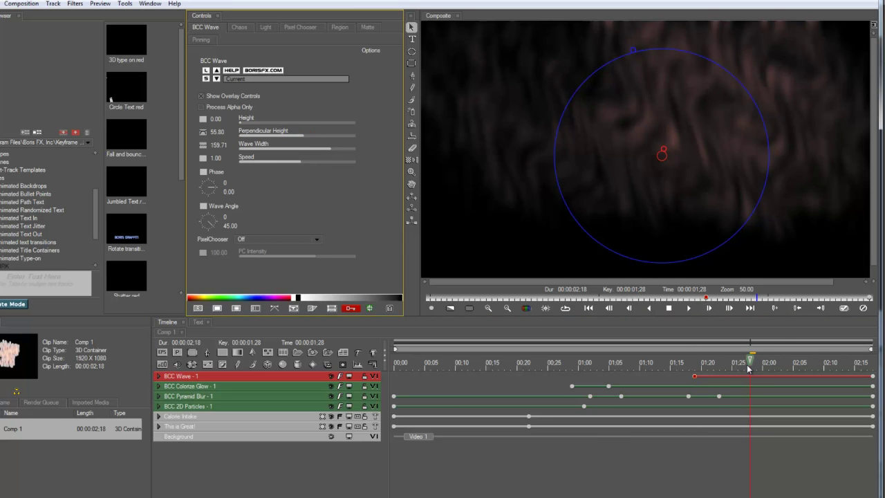
- Animate the wave's Perpendicular Height from 0 at 00:00:01;19 to about 39.73 at 00:00:02;00, and check the distortion
left_click(694, 377)
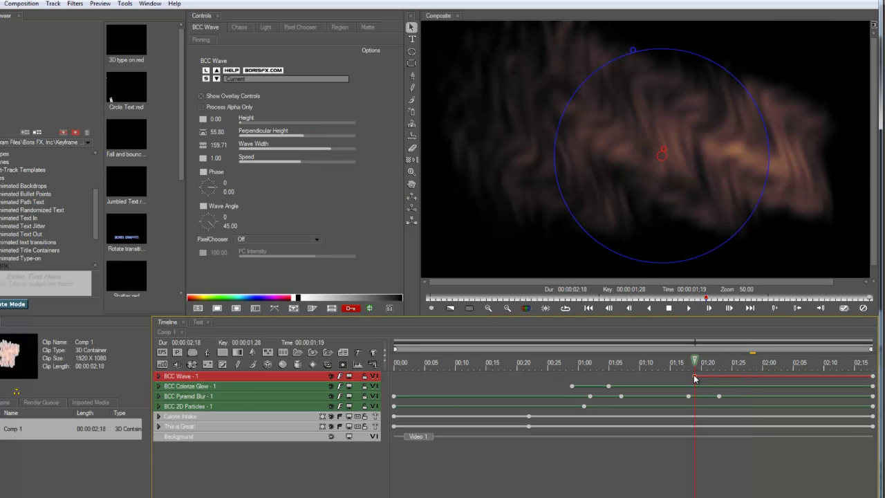
left_click(246, 135)
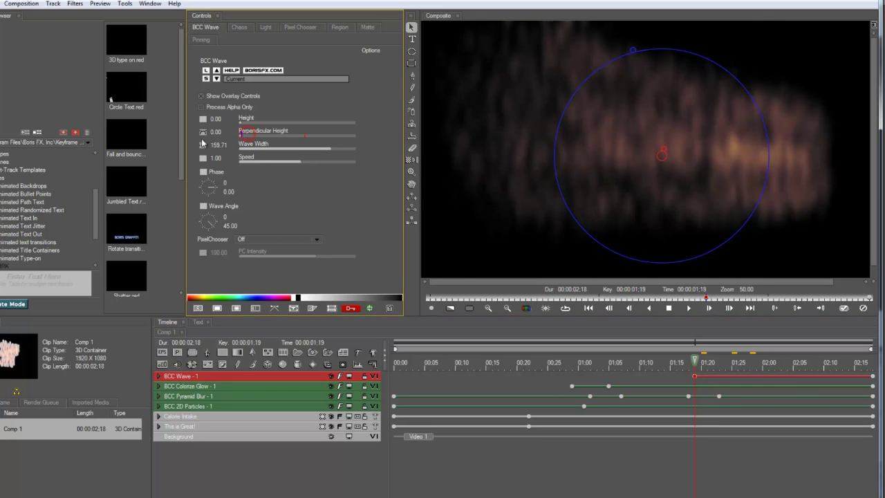
left_click(758, 379)
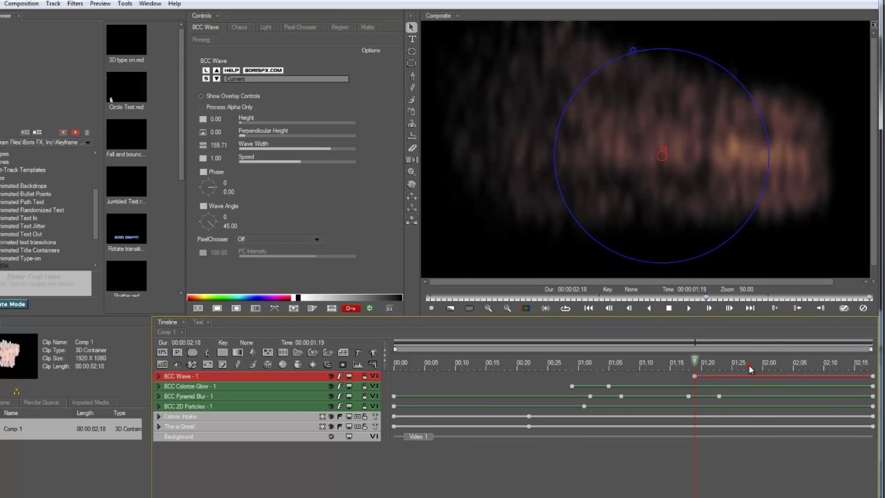
left_click(750, 366)
left_click(761, 369)
left_click_drag(265, 136, 286, 137)
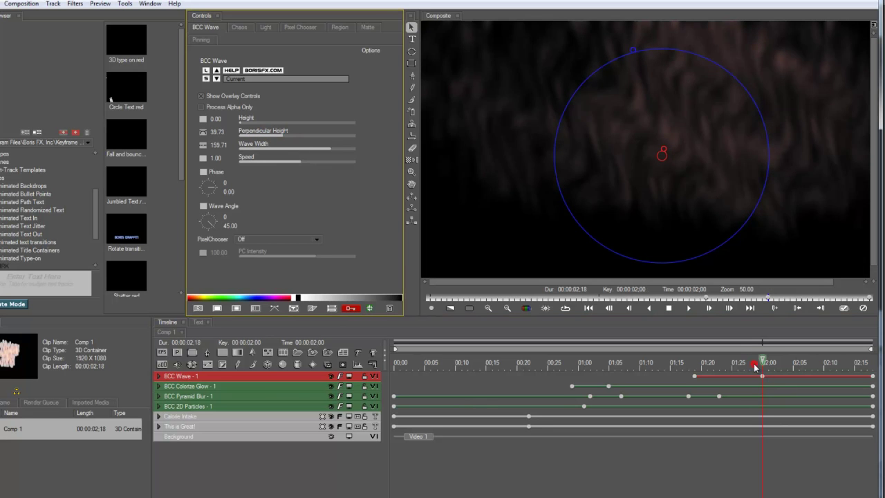
left_click(697, 366)
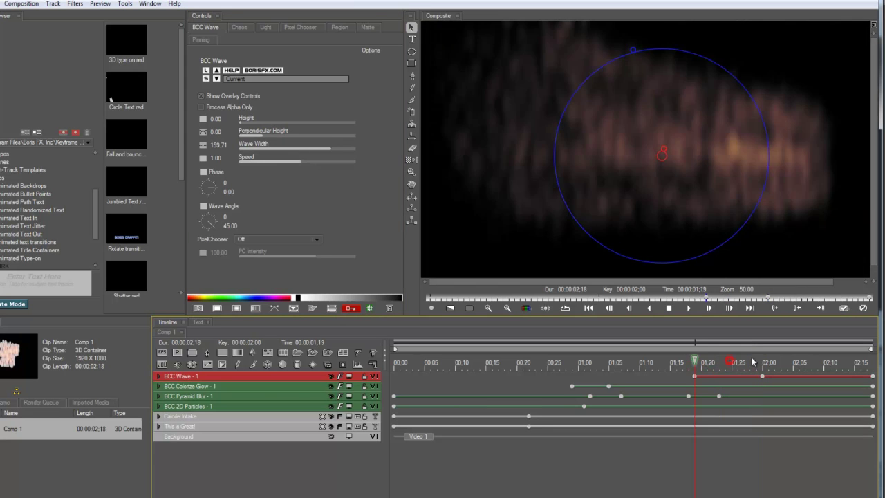
left_click(771, 363)
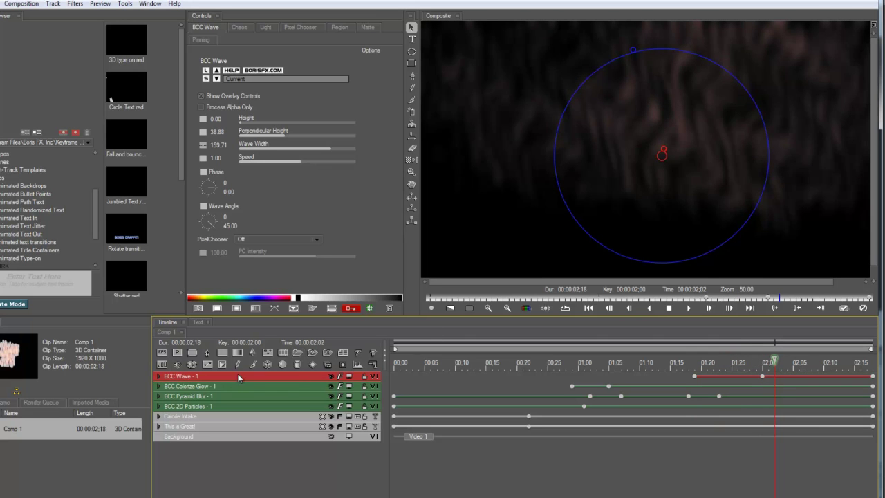
- Group both text tracks and all four BCC filter tracks into a 3D container
left_click(210, 418)
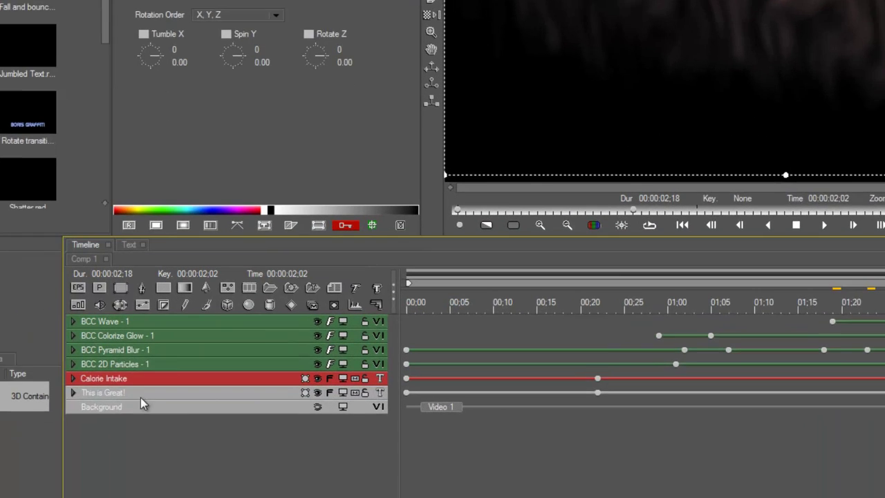
left_click(141, 394)
left_click(145, 317, "shift")
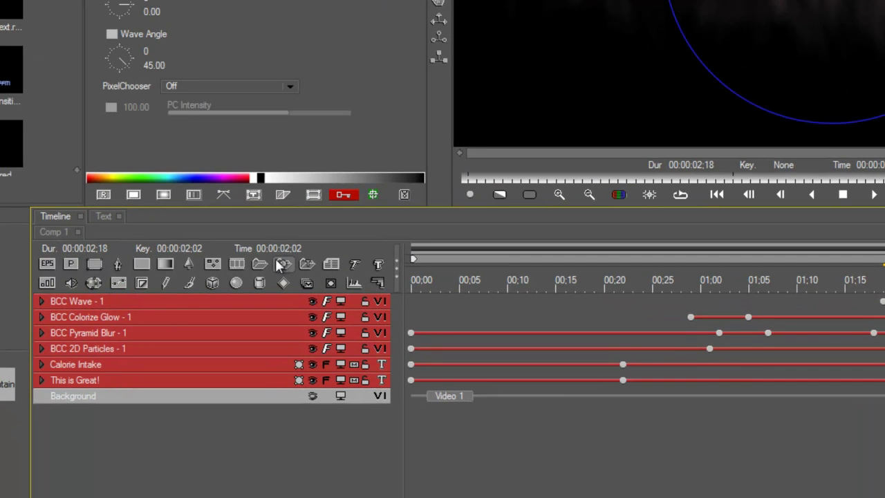
left_click(259, 263)
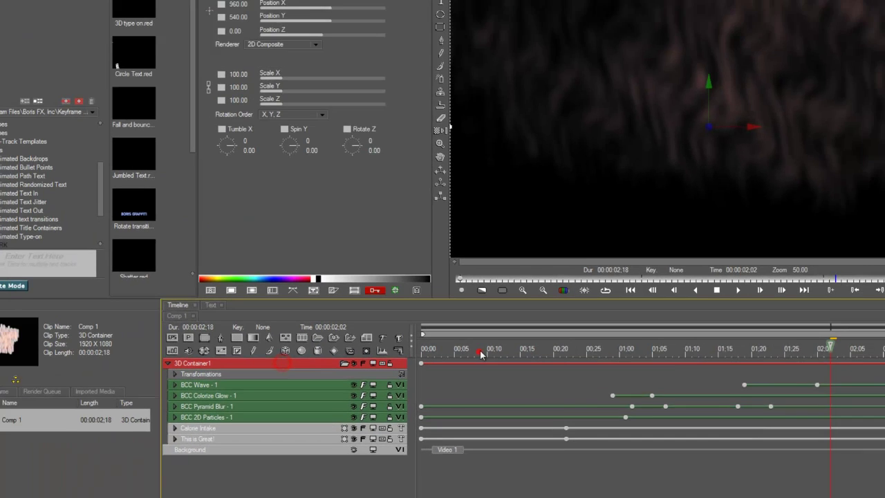
- Try a Spin Y of 11 on the 3D container at 00:00:00;09
left_click(481, 353)
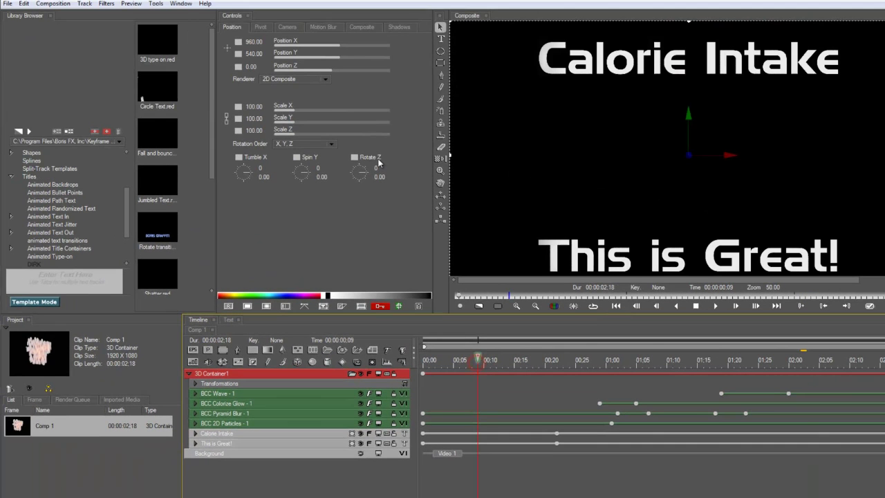
left_click_drag(302, 168, 257, 178)
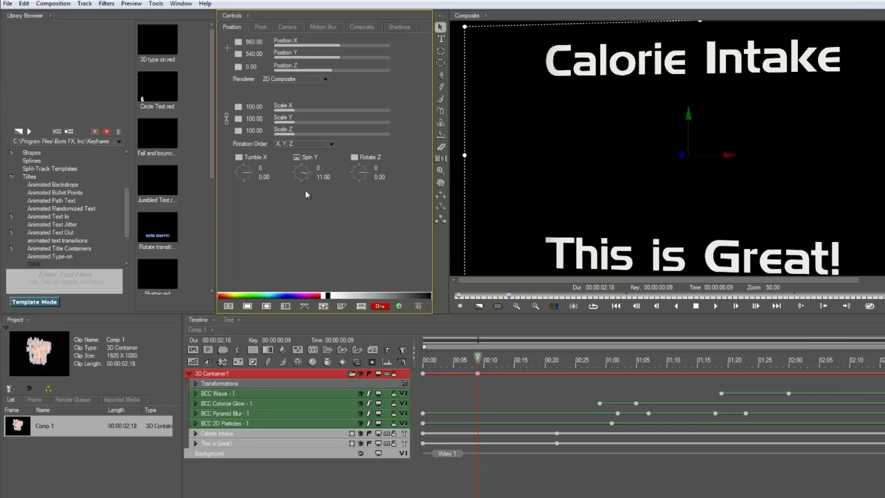
key("ctrl+z")
- Set the 3D container's Spin Y to 45 and Tumble X to -38 at the end of the composition, 00:00:02;18
left_click(656, 365)
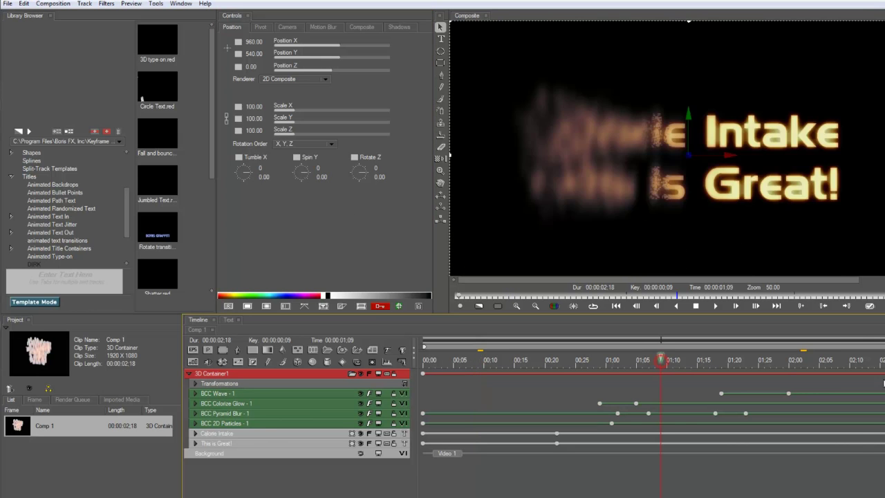
key("space")
left_click_drag(312, 176, 306, 177)
left_click_drag(247, 173, 247, 172)
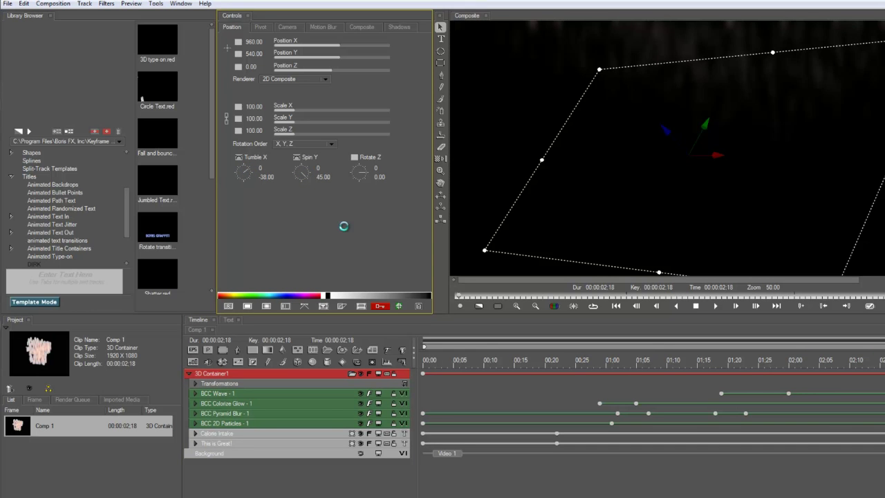
- Set the 3D container's Tumble X to -52 and Spin Y to 24 at 00:00:00;00, and check the rotation through the animation
left_click_drag(738, 367, 576, 363)
mouse_move(478, 363)
left_mouse_down()
mouse_move(432, 362)
mouse_move(477, 363)
mouse_move(468, 365)
left_mouse_up()
left_click_drag(414, 361, 422, 379)
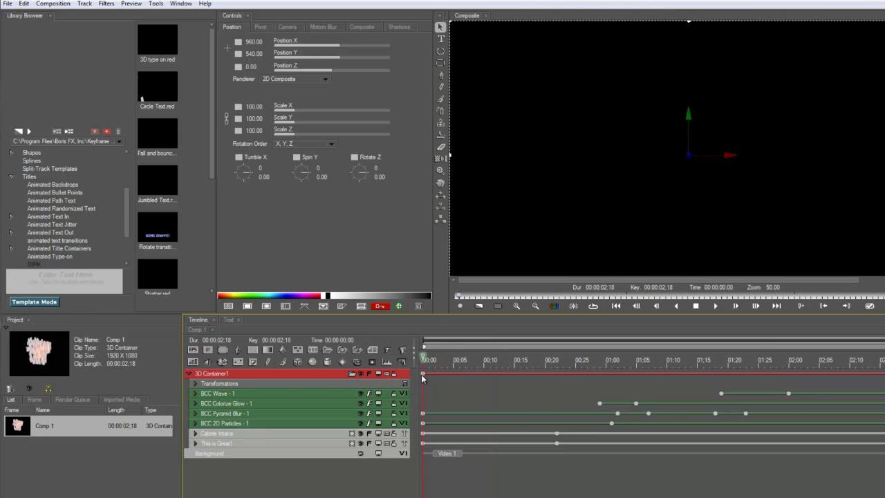
left_click_drag(302, 170, 308, 176)
key("ctrl+z")
left_click_drag(248, 172, 251, 170)
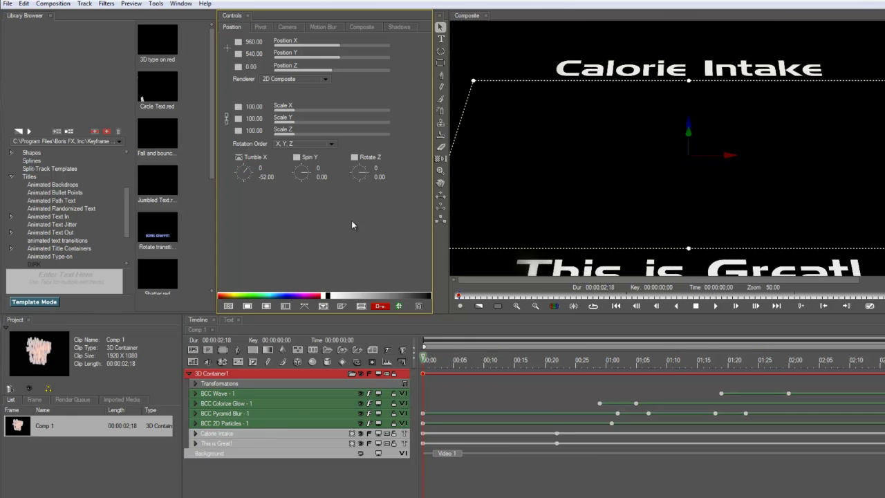
left_click_drag(307, 174, 308, 175)
left_click_drag(448, 360, 599, 360)
left_click(691, 359)
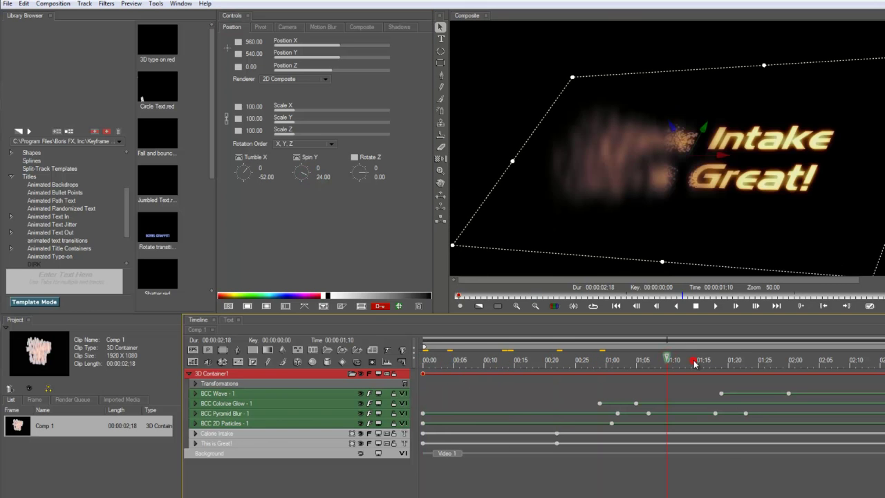
left_click(733, 359)
left_click(794, 359)
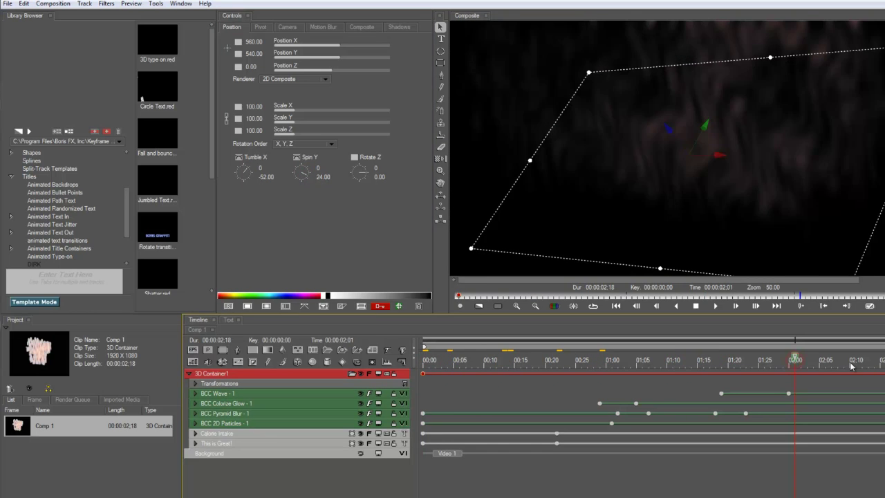
left_click_drag(872, 361, 881, 360)
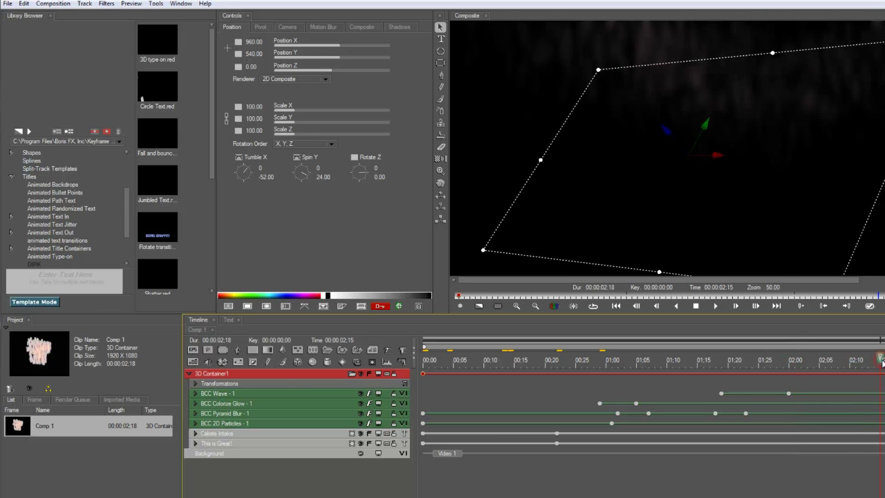
- Set the opacity of the Calorie Intake and This is Great! text tracks to 0 at 00:00:02;09
left_click(845, 361)
left_click(280, 374)
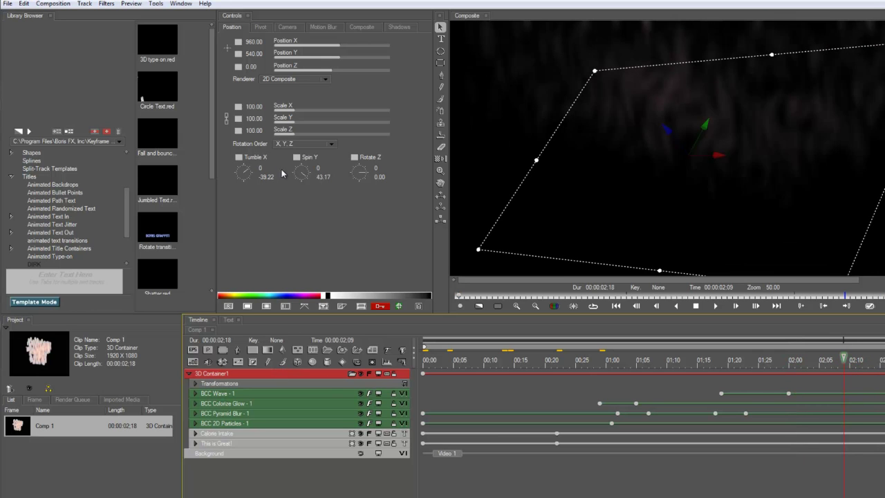
left_click(240, 432)
left_click_drag(304, 97, 275, 98)
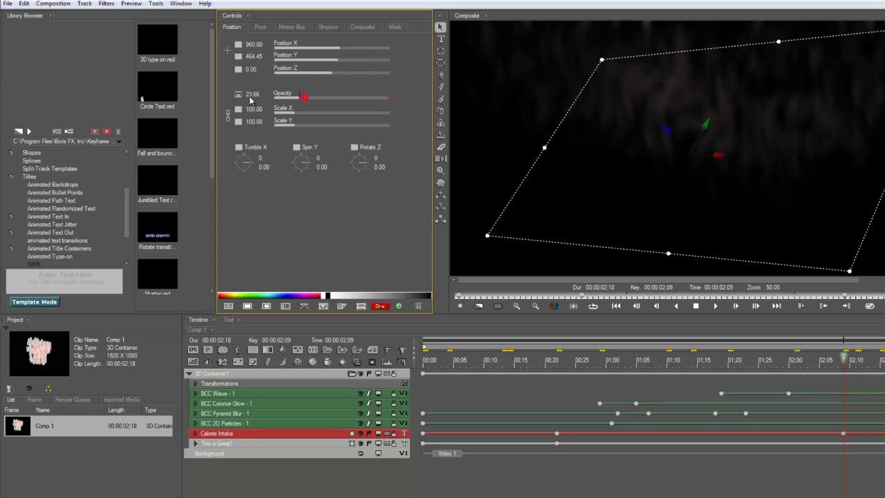
left_click(236, 443)
left_click_drag(319, 96, 232, 112)
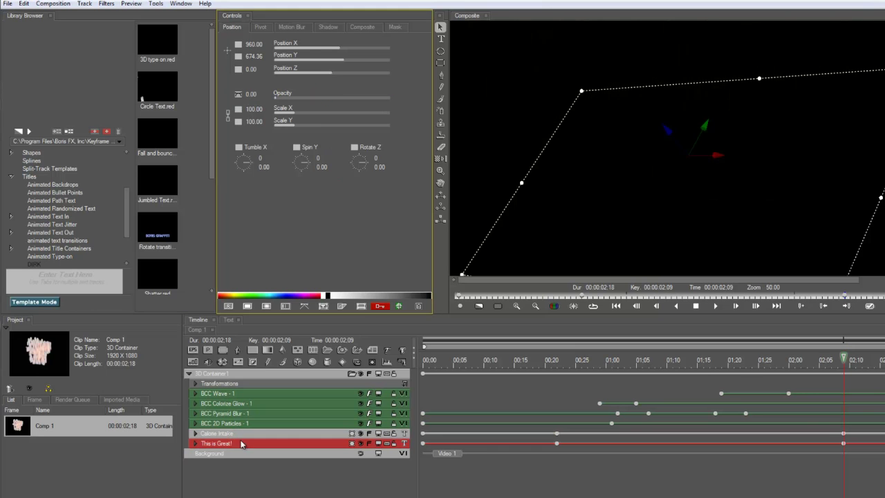
- Set the opacity of the Calorie Intake and This is Great! text tracks to 100 at 00:00:02;06
left_click(826, 360)
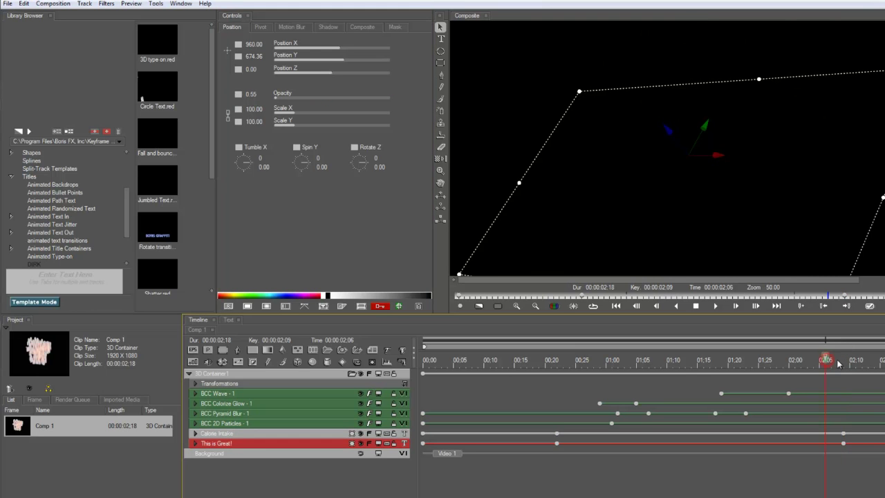
left_click(235, 433)
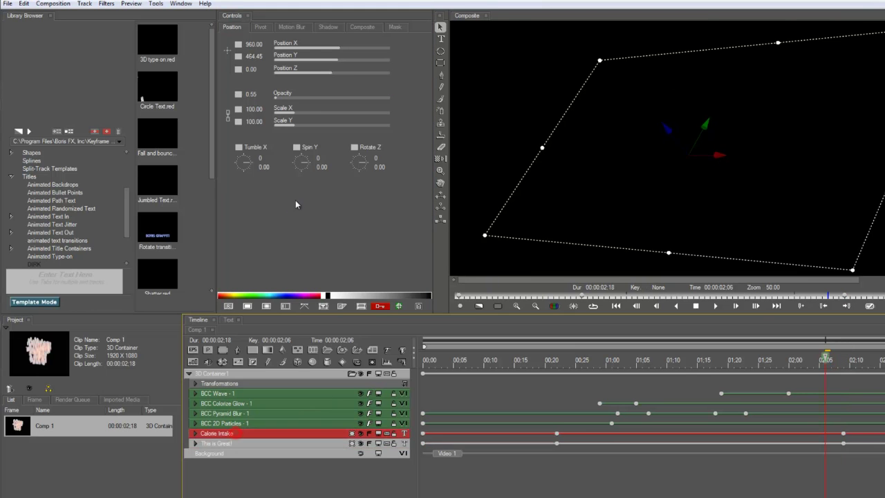
left_click_drag(294, 97, 395, 98)
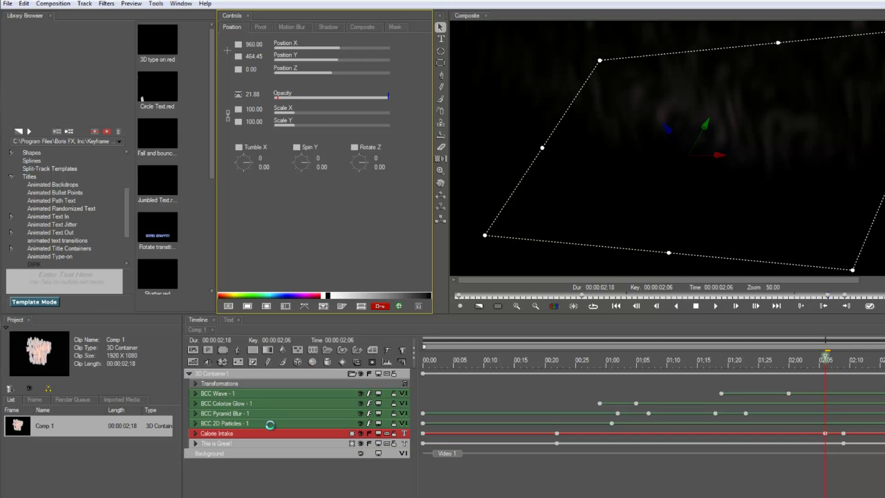
left_click(253, 443)
left_click_drag(320, 98, 422, 98)
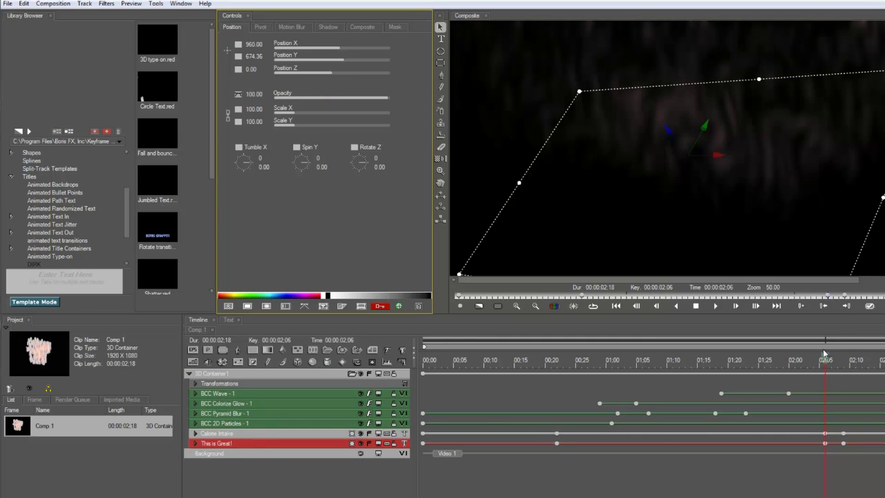
- Check the dissolving text at several times in the composition, and apply the finished title to the Vegas Pro event
left_click_drag(764, 363, 709, 364)
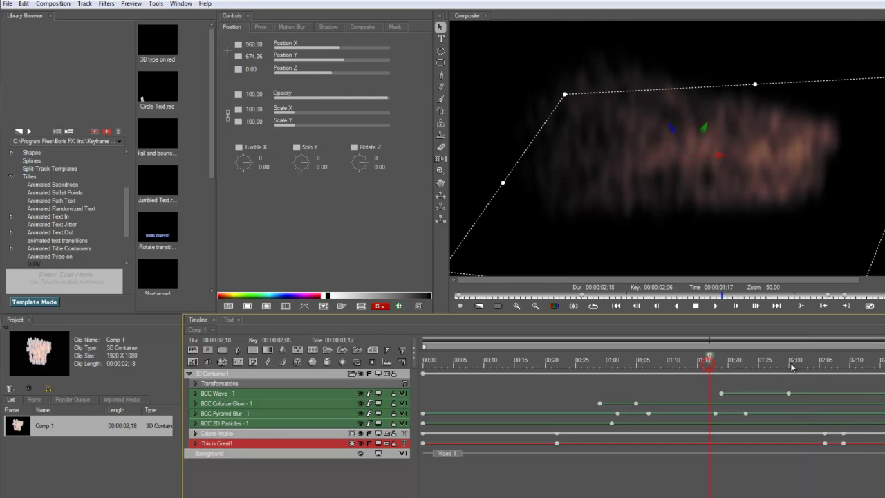
left_click_drag(821, 363, 577, 362)
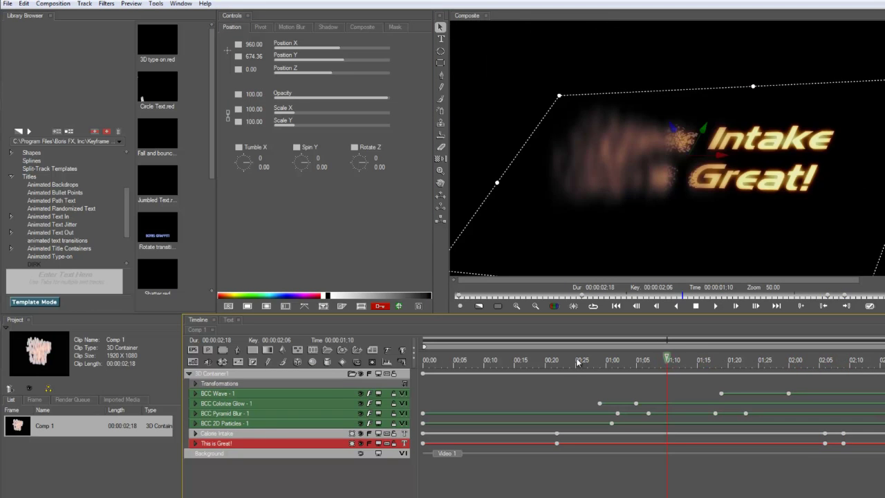
left_click(869, 305)
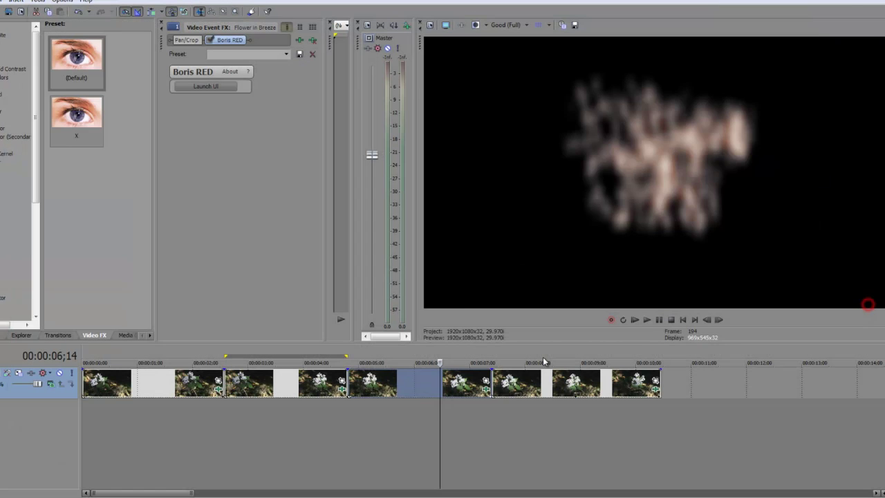
- Preview frames of the third, second and first title events on the Vegas Pro video track
left_click(389, 390)
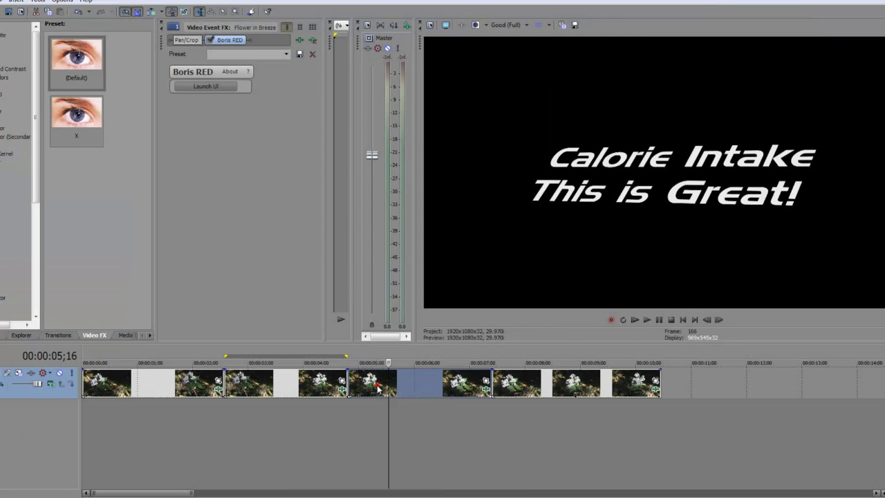
left_click(295, 387)
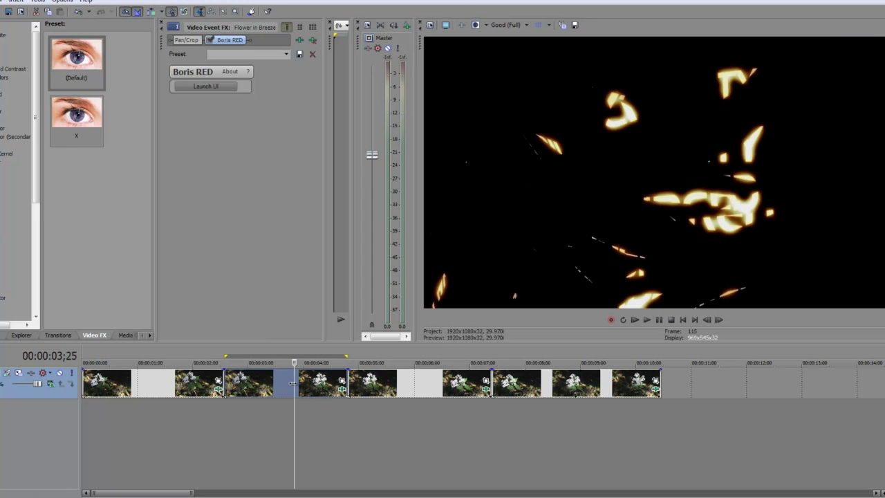
left_click(281, 385)
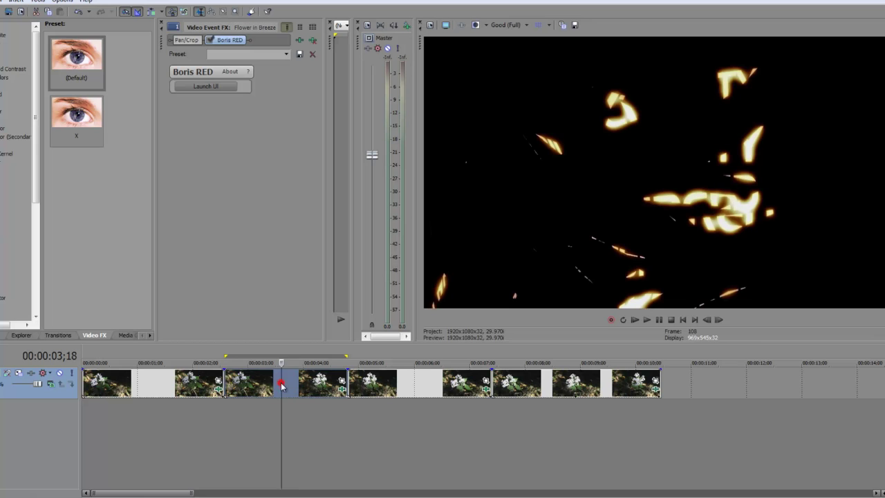
left_click(198, 387)
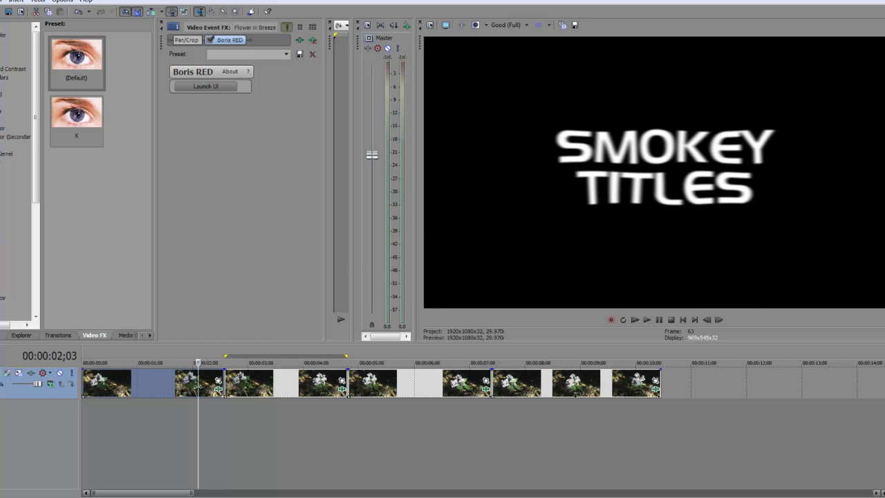